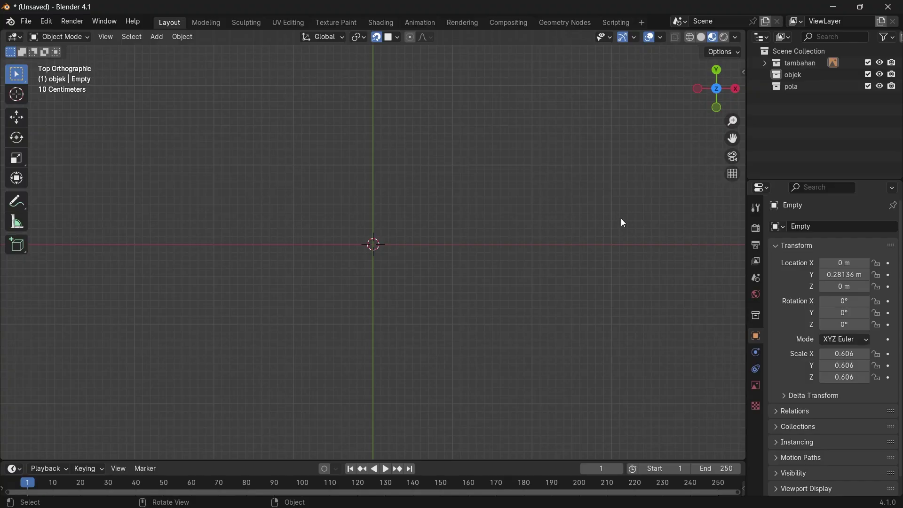
left_click(764, 63)
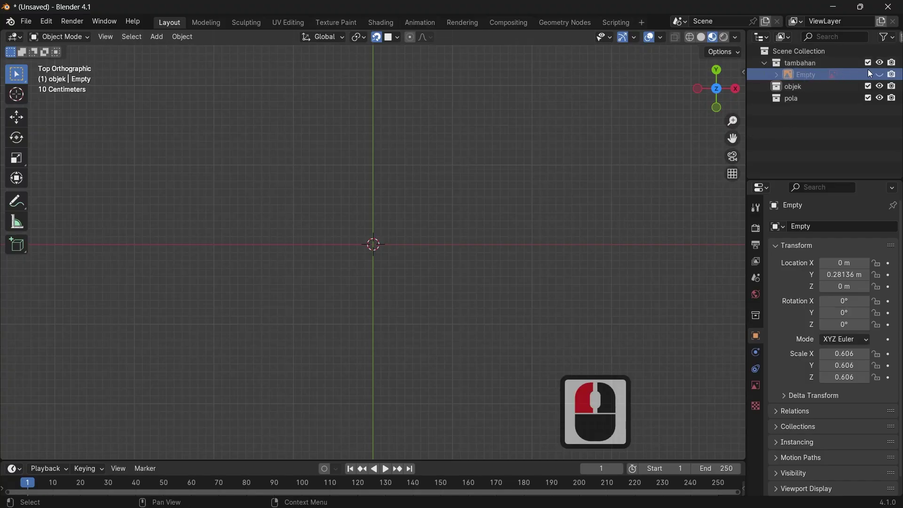
left_click(765, 63)
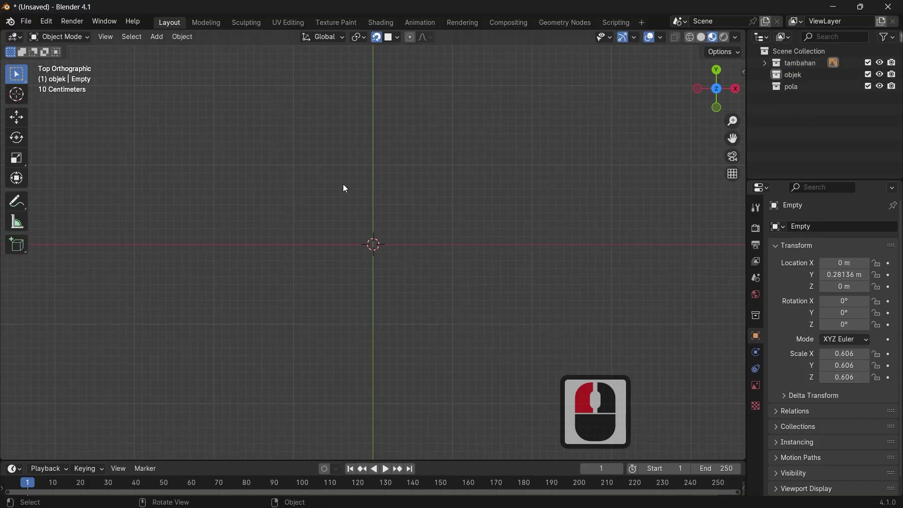
Turn off snapping and add an ico sphere with 4 subdivisions and a 1 m radius to the objek collection
left_click(377, 37)
key("shift+a")
mouse_move(327, 77)
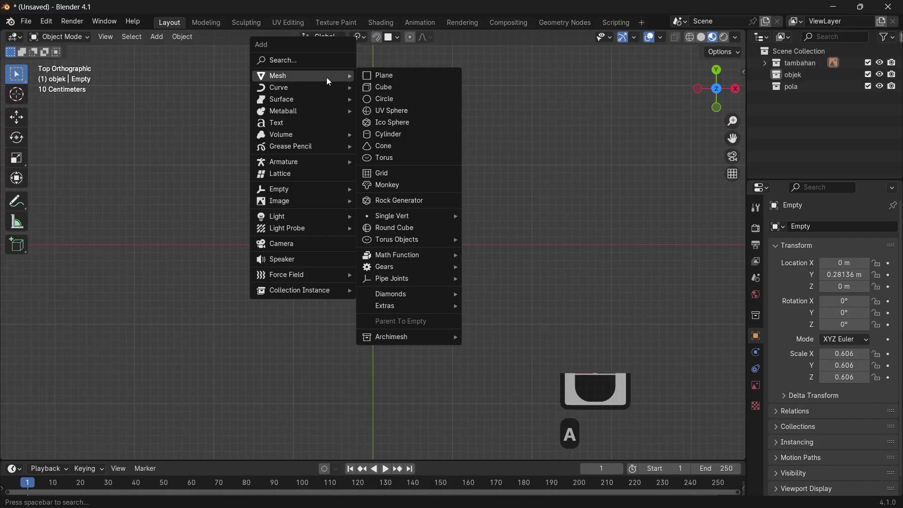
left_click(390, 124)
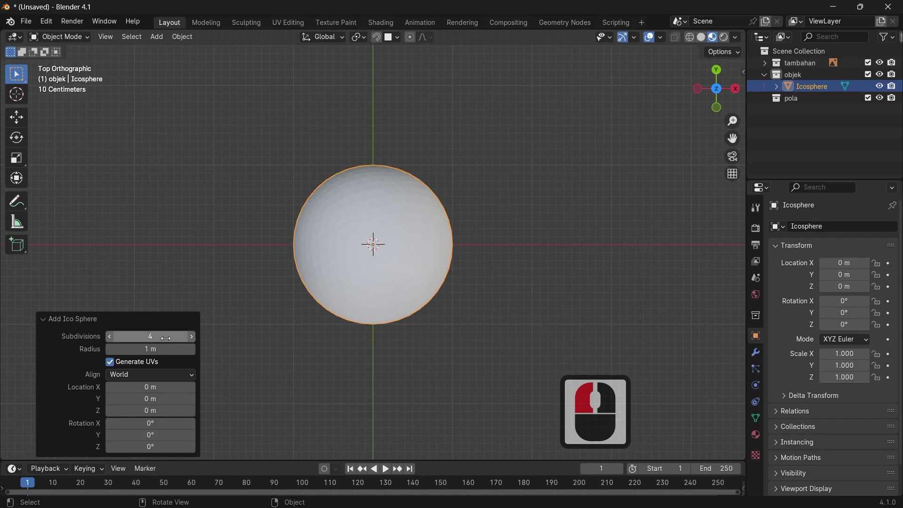
Switch the viewport to solid shading and hide the ico sphere
key("z")
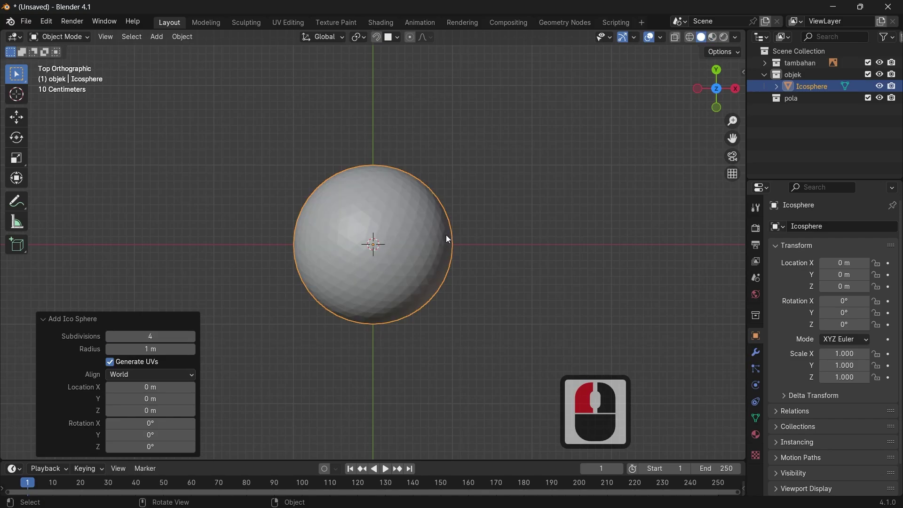
left_click(477, 224)
left_click(404, 230)
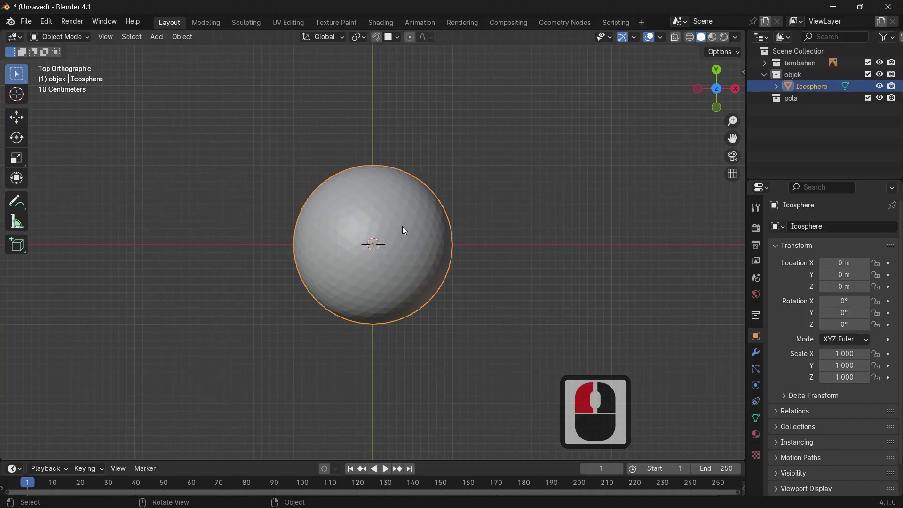
key("h")
Make the pola collection active and add a 2 m plane to it at the origin
left_click(792, 98)
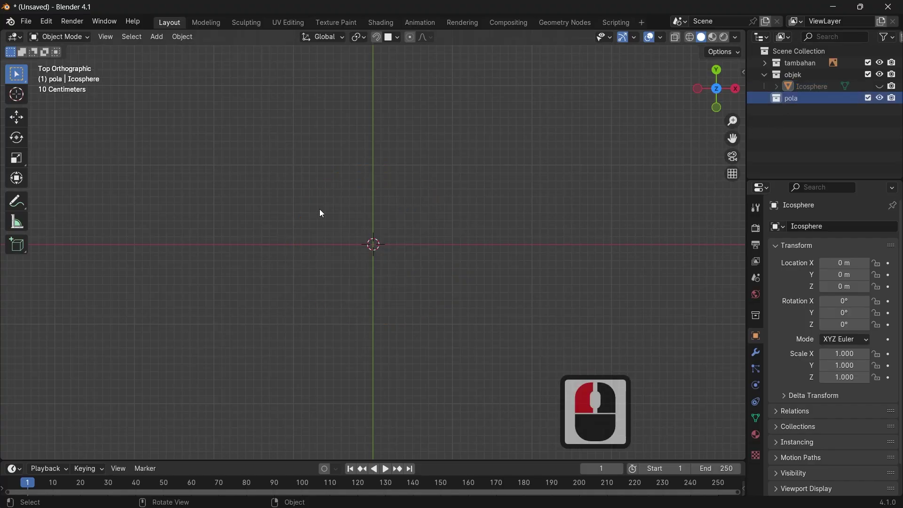
key("shift+a")
mouse_move(320, 206)
left_click(391, 209)
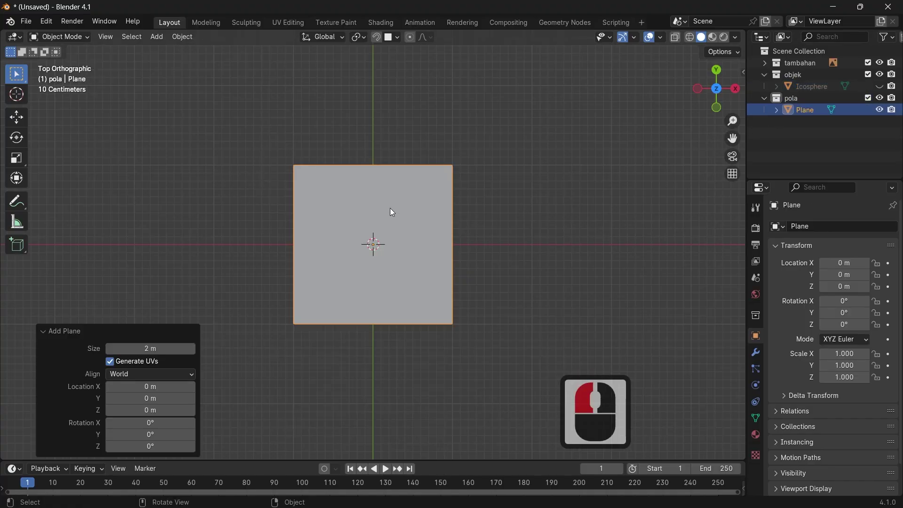
Merge all of the plane's vertices into one vertex at the 3D cursor
key("Tab")
key("m")
left_click(390, 208)
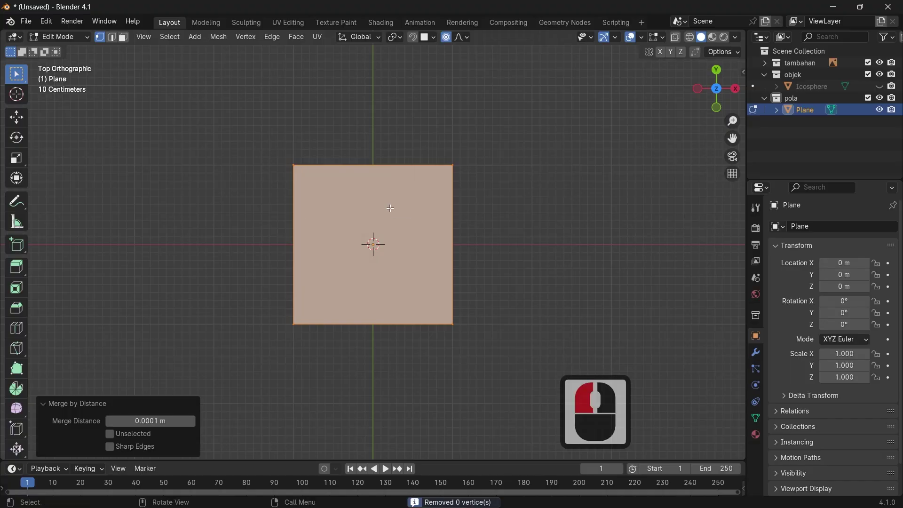
key("m")
left_click(378, 180)
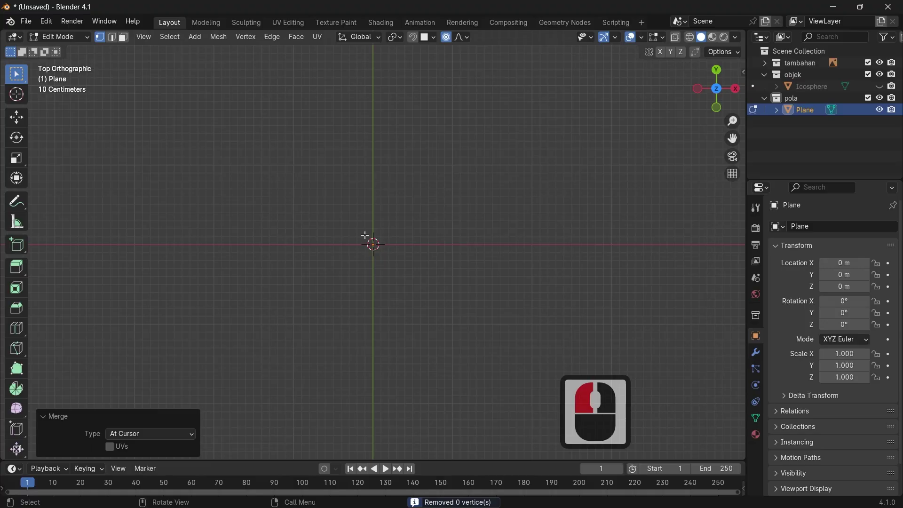
Extrude the single vertex repeatedly into an open chain that rises from the origin and curls clockwise inward as a spiral
key("e")
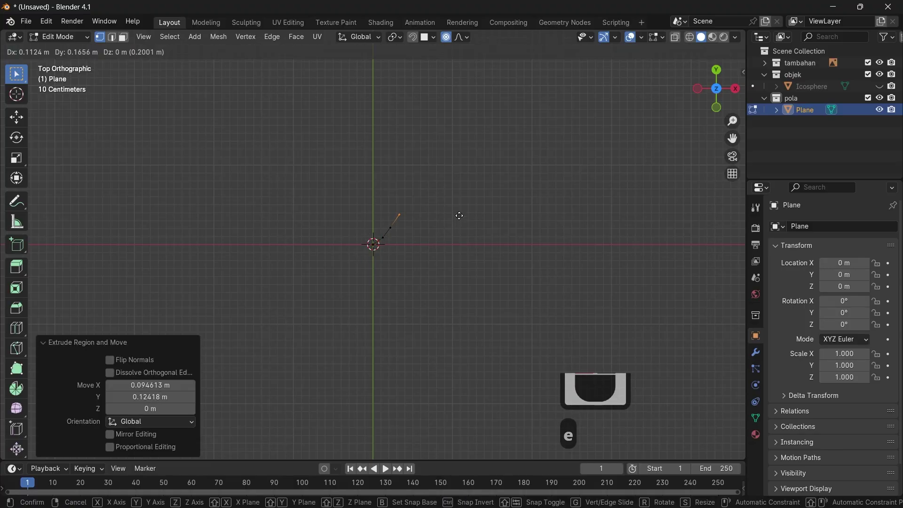
left_click(458, 218)
key("e")
left_click(470, 216)
key("e")
left_click(479, 225)
key("e")
left_click(485, 237)
key("e")
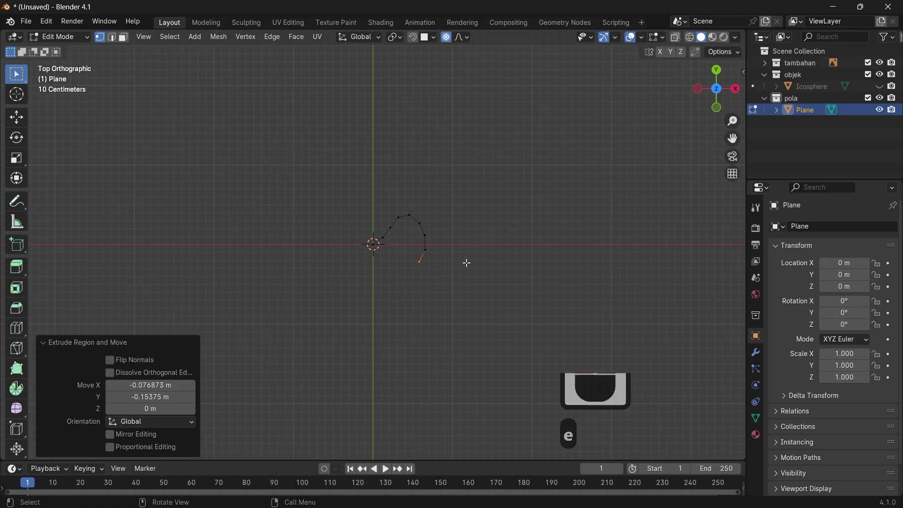
left_click(442, 250)
key("e")
left_click(456, 272)
key("Tab")
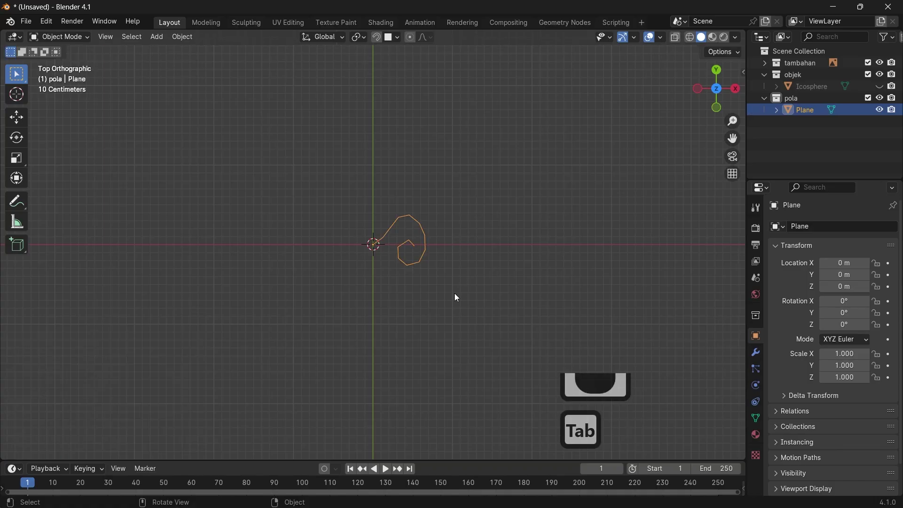
key("Tab")
left_click_drag(454, 296, 376, 204)
middle_click_drag(401, 242, 455, 278, "ctrl")
key("g")
left_click(460, 276)
key("ctrl+z")
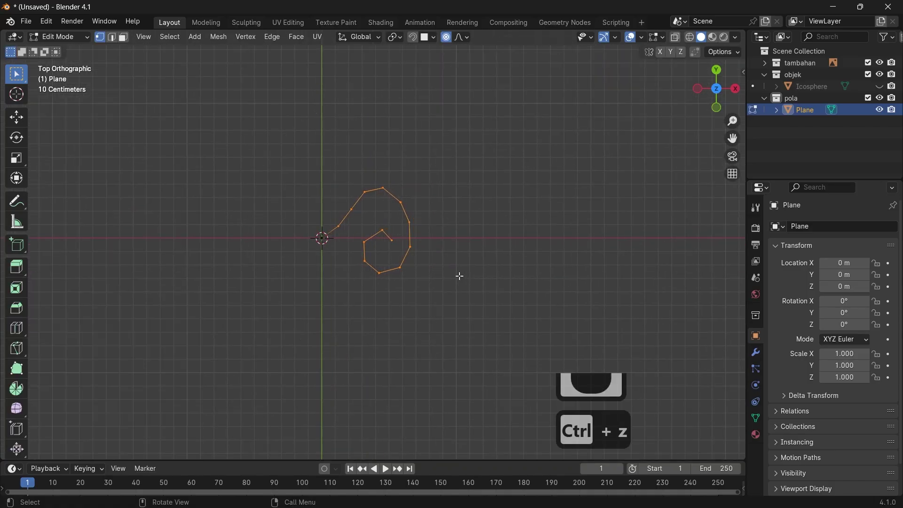
Turn off proportional editing and shift the spiral's vertices away from its starting point at the origin
left_click(446, 38)
key("g")
left_click(431, 288)
left_click(341, 227, "shift")
key("g")
left_click(439, 242)
left_click_drag(438, 313, 418, 288)
key("ctrl+z")
Lengthen the rising stem by moving the spiral's remaining vertices outward past each successive stem vertex
left_click(359, 210, "shift")
key("g")
left_click(502, 269)
left_click(377, 195, "shift")
key("g")
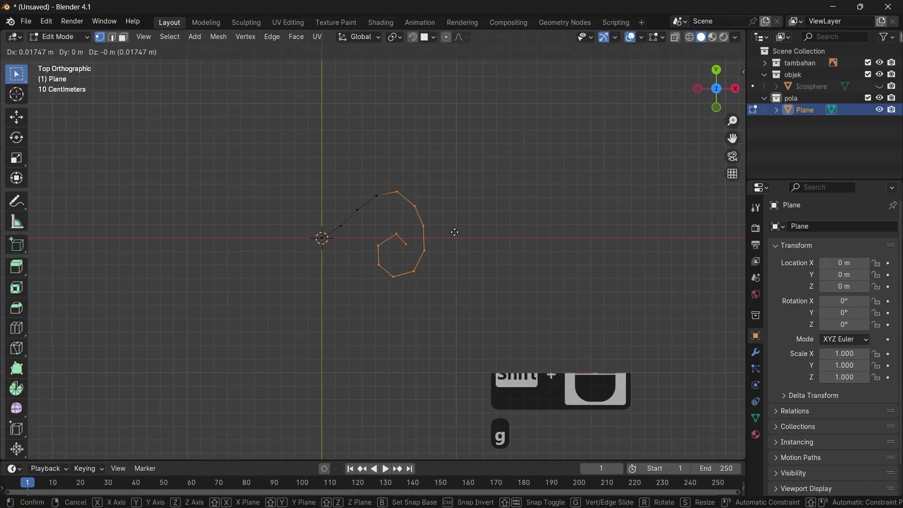
left_click(454, 232)
Widen the spiral's outer arc by moving the vertices that follow its peak outward
left_click(397, 192, "shift")
left_click(415, 204, "shift")
left_click(416, 205, "shift")
key("g")
left_click(430, 210)
left_click(420, 204, "shift")
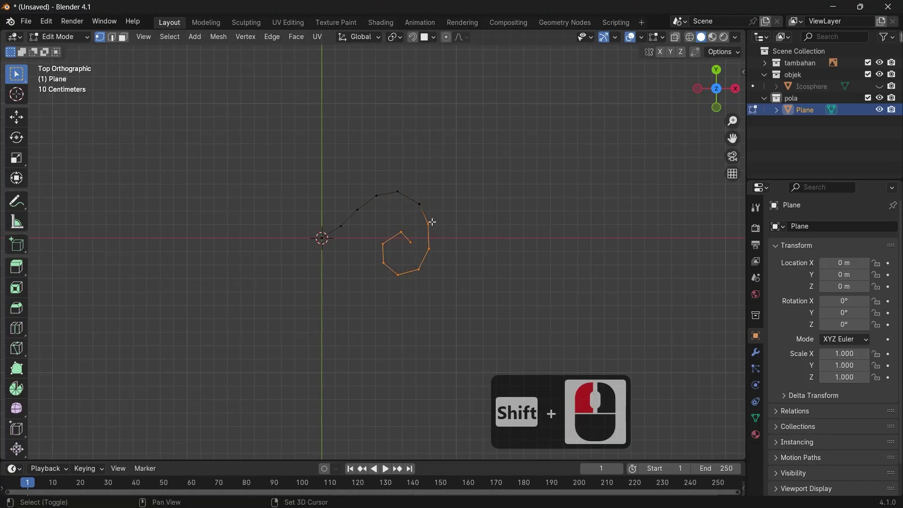
left_click(428, 224, "shift")
left_click(428, 249, "shift")
key("g")
left_click(430, 269)
Reposition the vertices along the spiral's lower arc and inner end to even out the curl, and return to Object Mode
left_click(414, 269, "shift")
key("g")
left_click(407, 267)
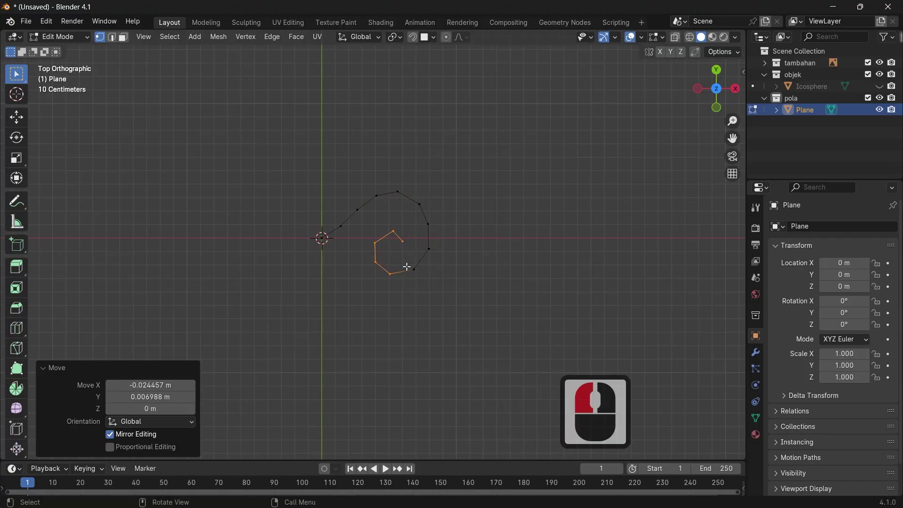
left_click(390, 273, "shift")
key("g")
left_click(468, 258)
left_click(374, 260, "shift")
left_click(374, 240, "shift")
key("g")
left_click(480, 240)
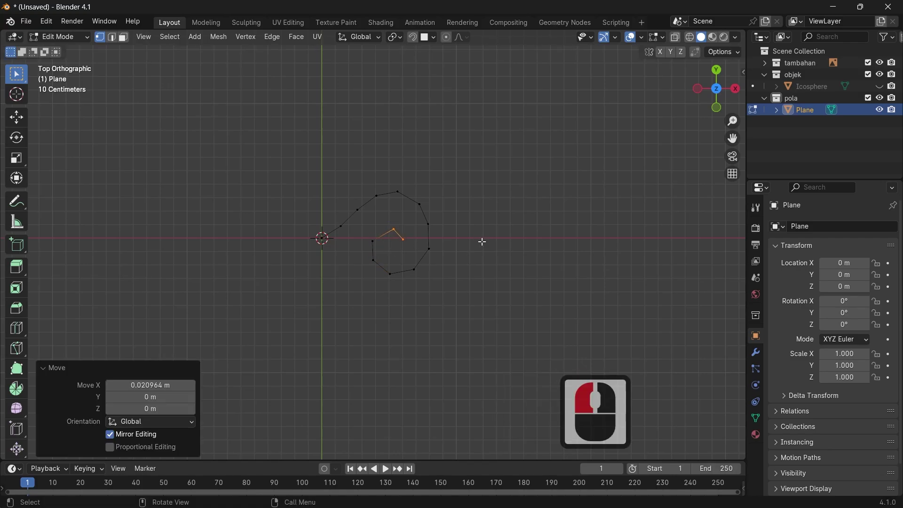
key("Tab")
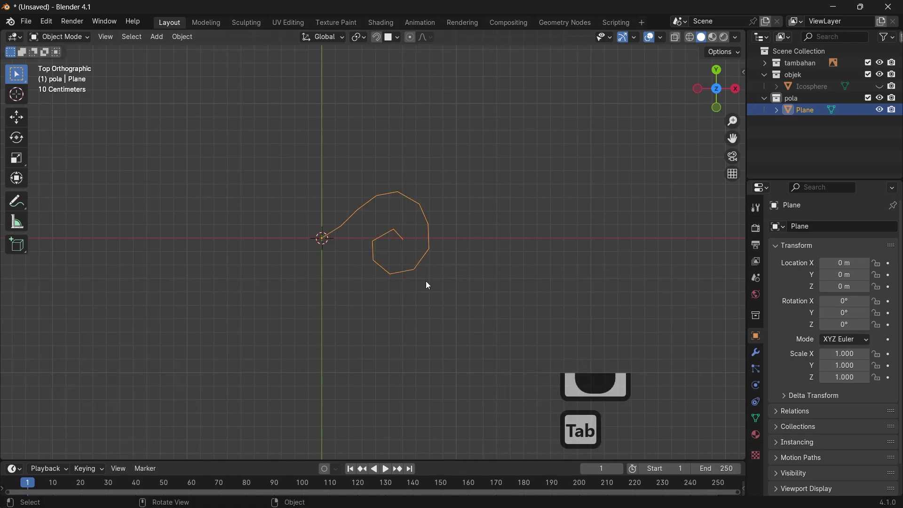
Convert the spiral mesh to a curve
right_click(419, 210)
mouse_move(419, 211)
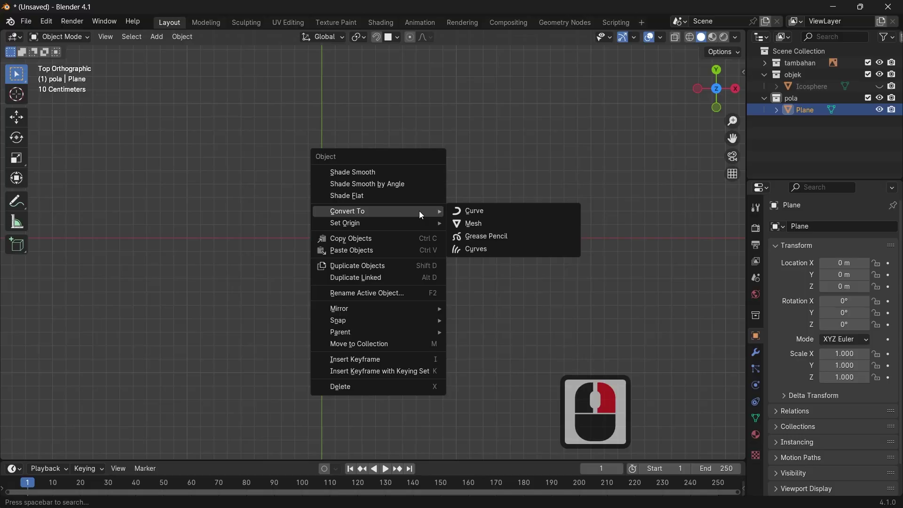
left_click(475, 216)
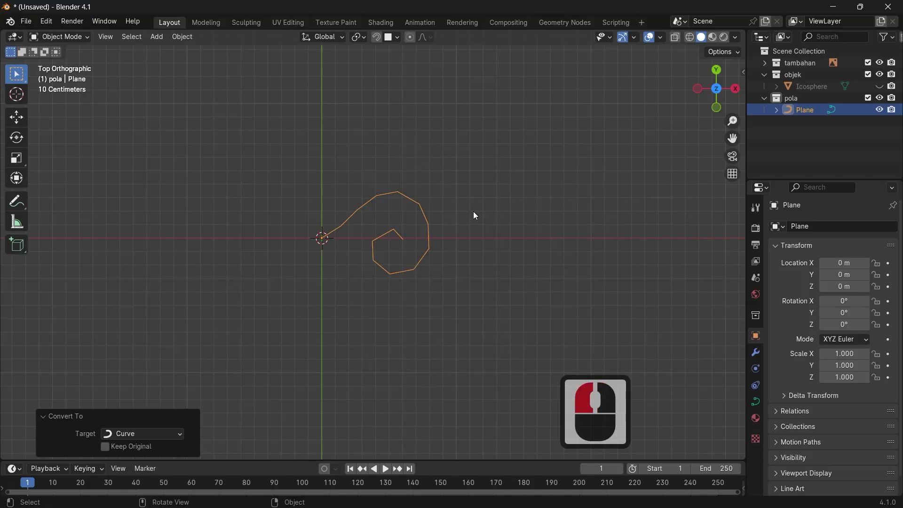
Give the spiral curve a round bevel with a depth of 0.12 m
left_click(755, 401)
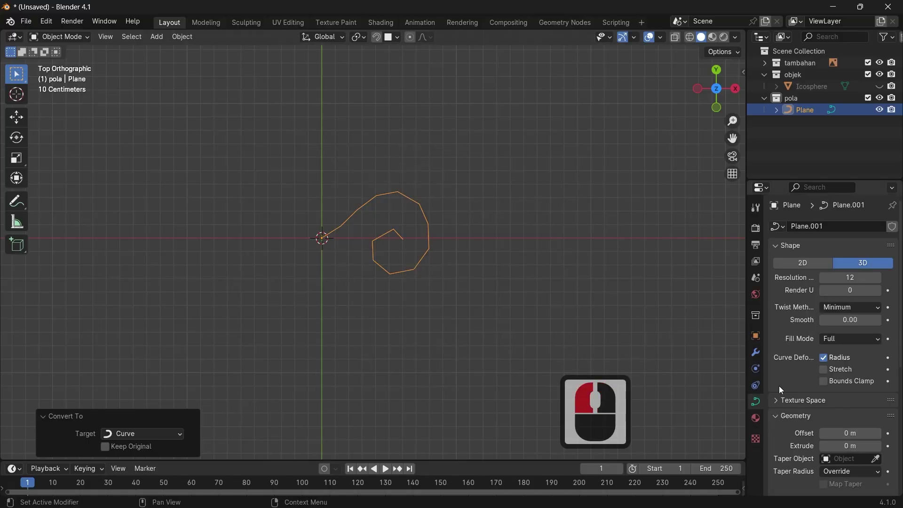
scroll(824, 350, "down", 8)
scroll(822, 348, "down", 1)
scroll(813, 324, "up", 3)
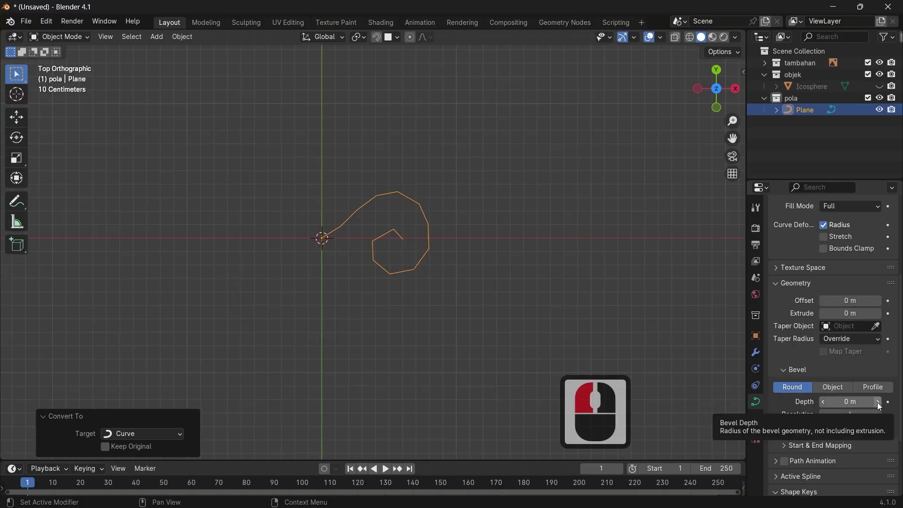
left_click(877, 402)
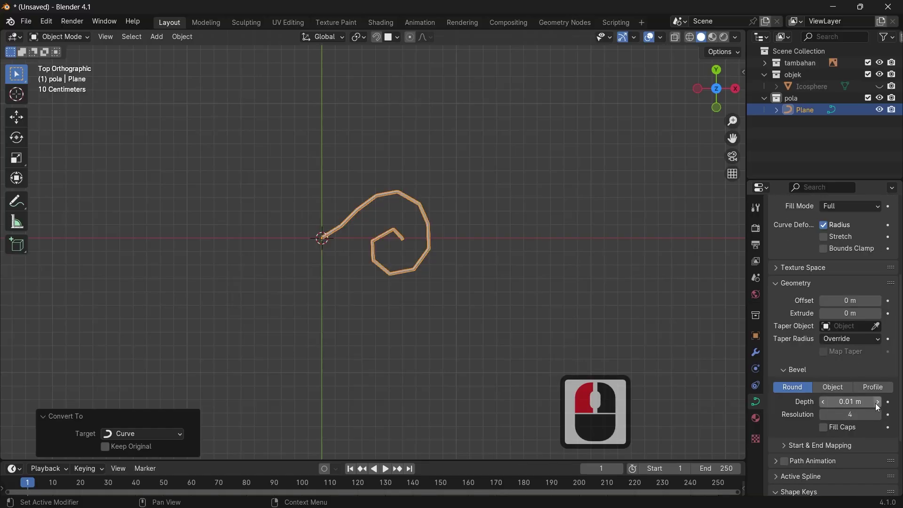
left_click(877, 402)
left_click(877, 402)
left_click(877, 402)
left_click(877, 402)
left_click(877, 402)
left_click(877, 402)
left_click(877, 402)
left_click(877, 402)
left_click(877, 402)
left_click(877, 402)
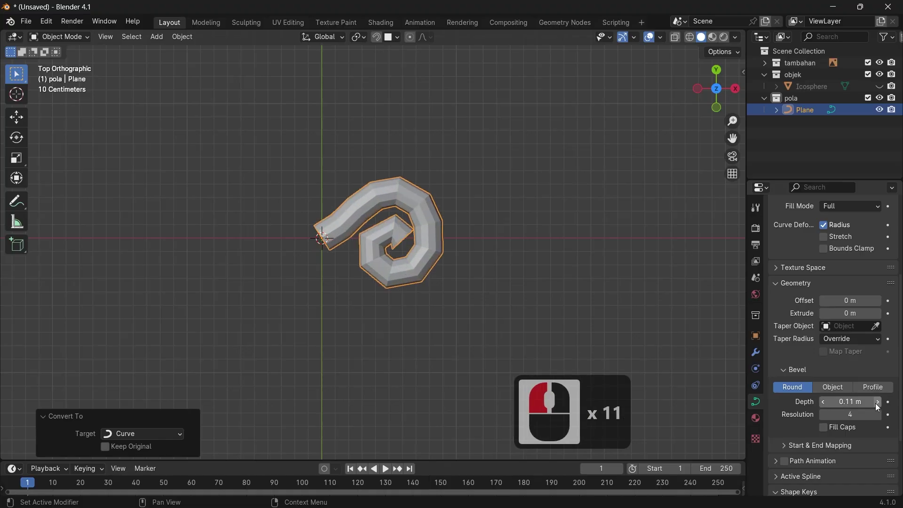
left_click(877, 402)
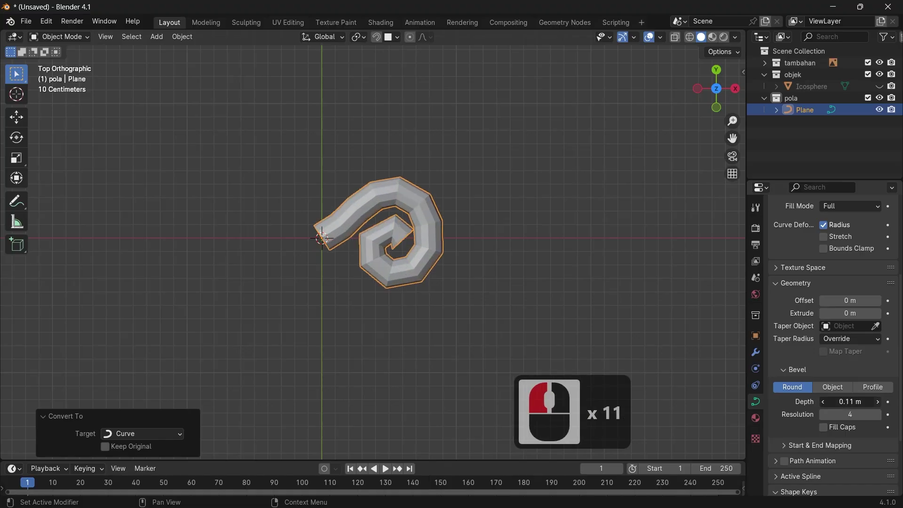
Rotate the curve's innermost end segment by about -20° and move its control points and the neighbouring inner ones to tighten the curl
middle_click_drag(425, 331, 468, 272, "ctrl")
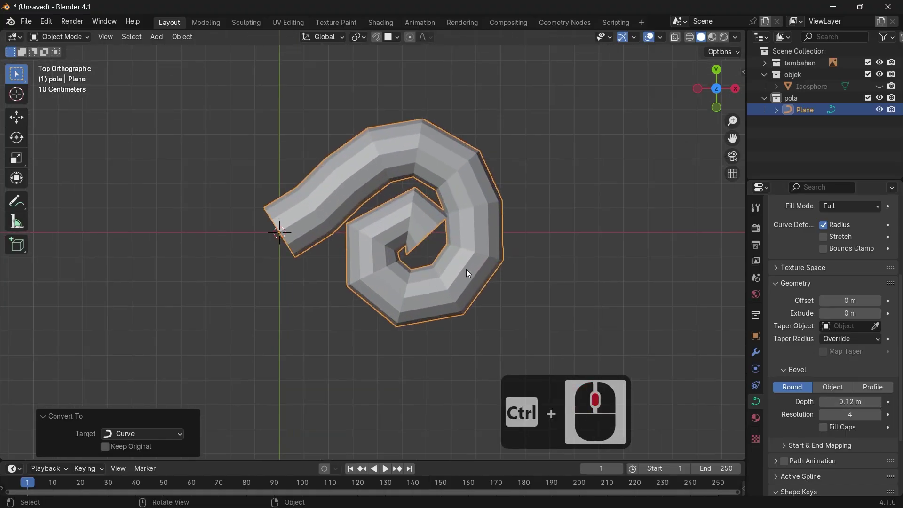
key("Tab")
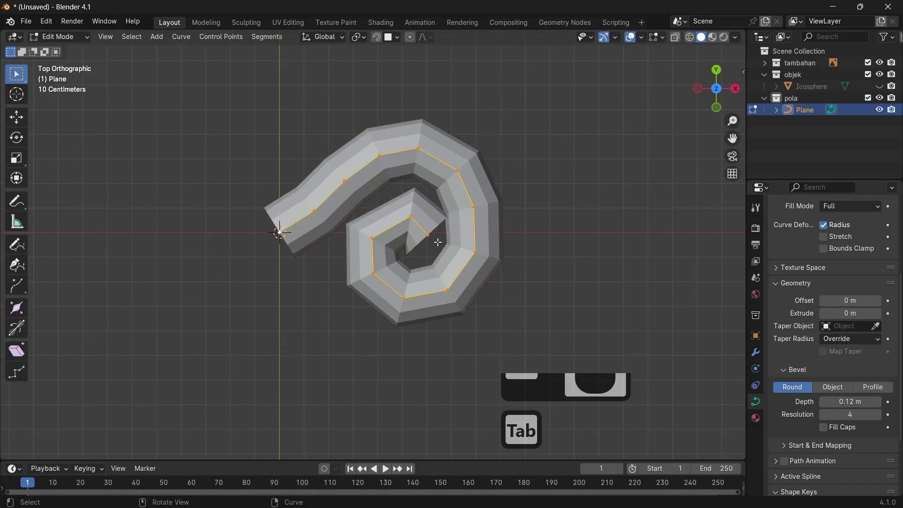
key("g")
left_click(518, 215)
key("g")
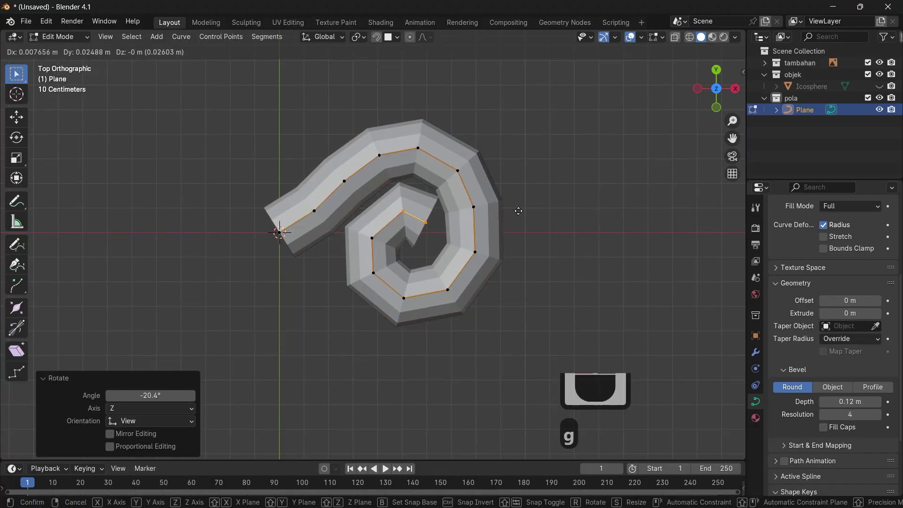
key("g")
left_click(426, 219)
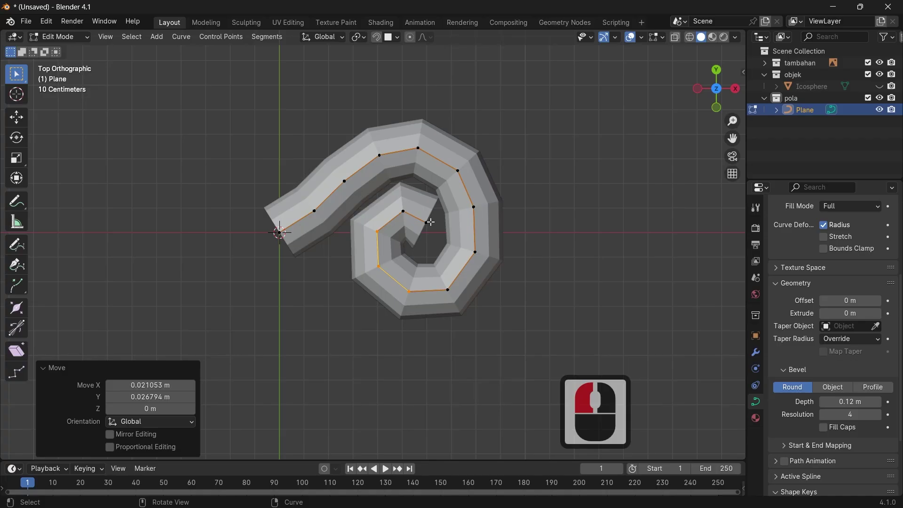
Move the control points of the spiral's inner coil and outer arc up by about 0.04 m to close the gap below the top arc
key("g")
left_click(485, 232)
left_click_drag(359, 189, 486, 324)
key("g")
left_click(528, 228)
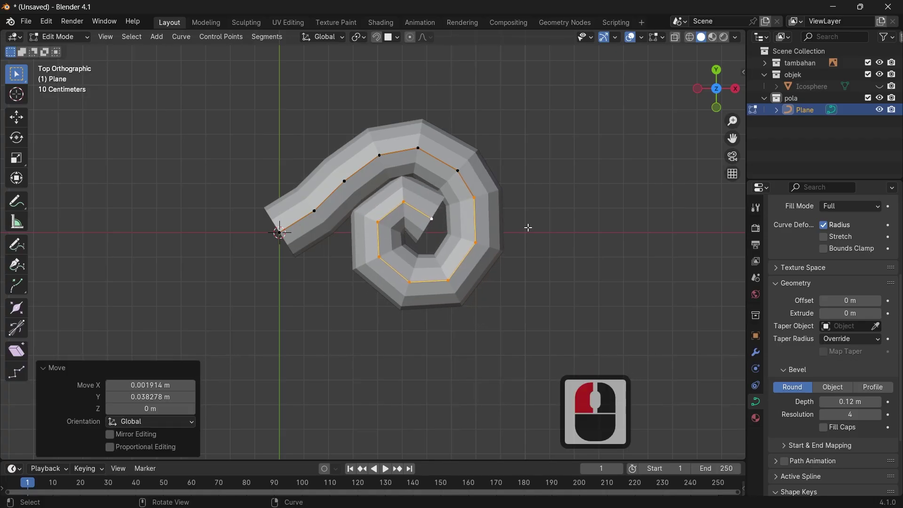
Shrink the curve's radius at its starting control point near the origin
left_click(284, 234)
key("alt+s")
left_click(329, 277)
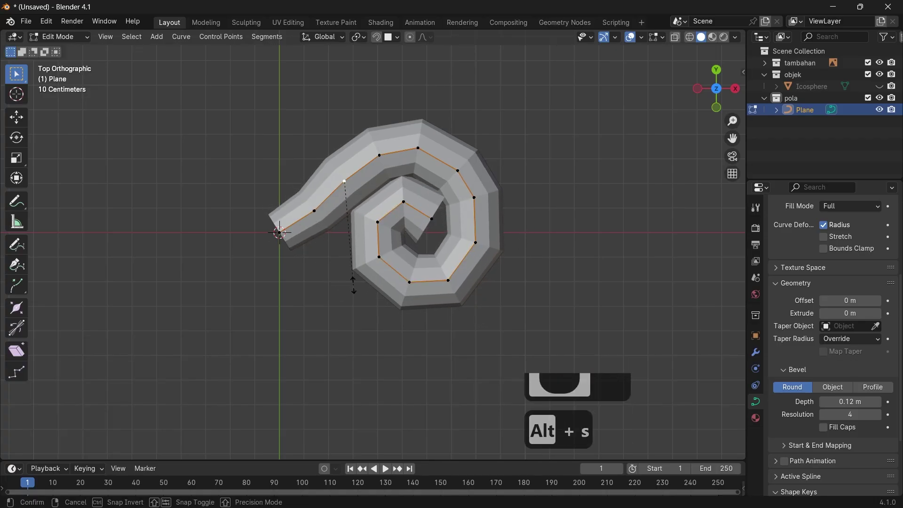
Move the control point just after the spiral's peak slightly outward and scale its radius by 1.057
left_click(458, 171)
key("g")
left_click(543, 257)
key("alt+s")
left_click(550, 266)
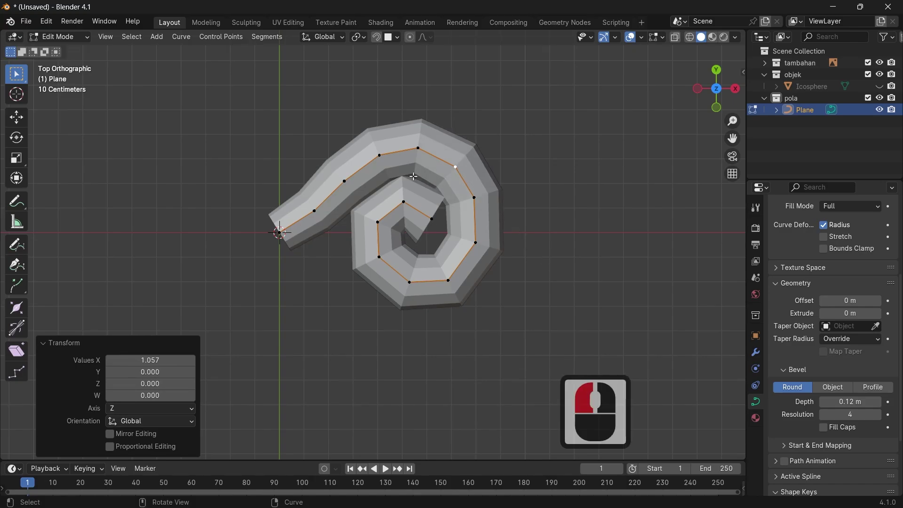
Slightly enlarge the tube radius at the control points around the spiral's peak, outer side and lower arc
left_click(418, 148)
key("alt+s")
left_click(536, 228)
left_click(409, 282)
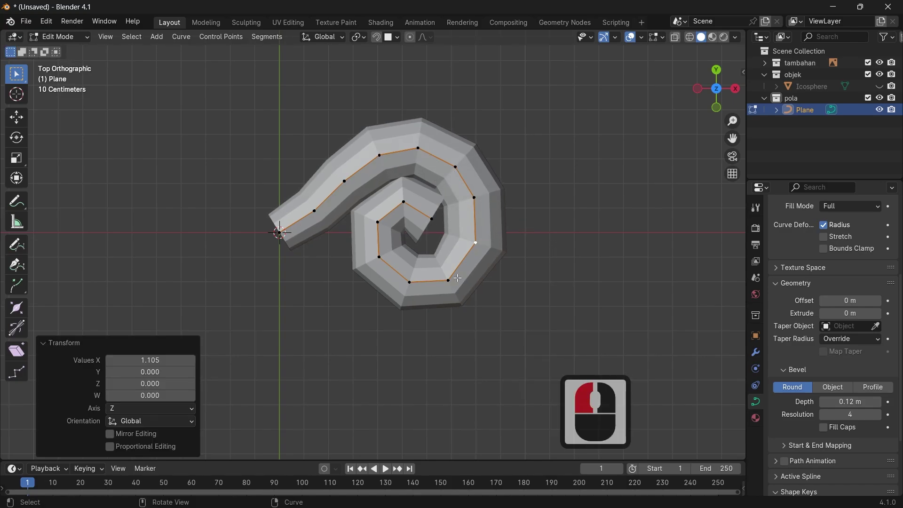
key("alt+s")
left_click(492, 315)
left_click(449, 280)
key("alt+s")
left_click(489, 303)
left_click(476, 242)
key("alt+s")
left_click(439, 225)
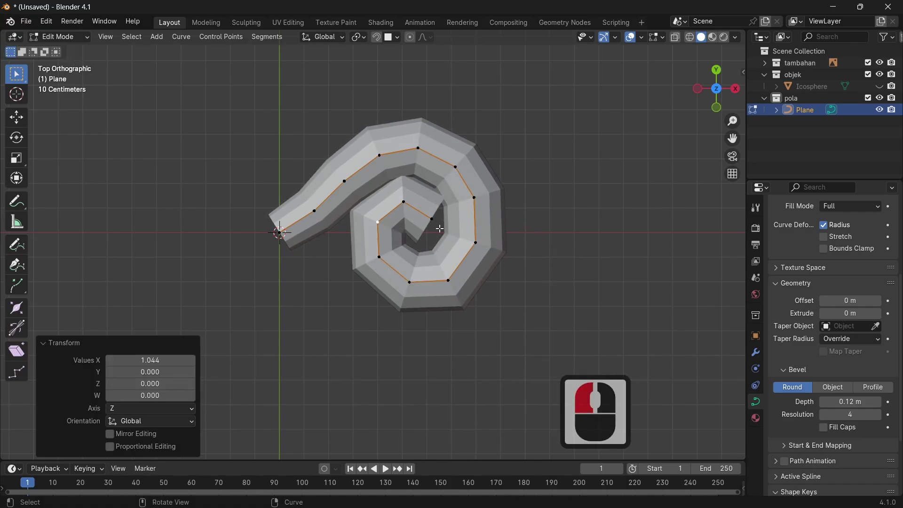
Convert the bevelled spiral curve to a mesh using Visual Geometry to Mesh
key("Tab")
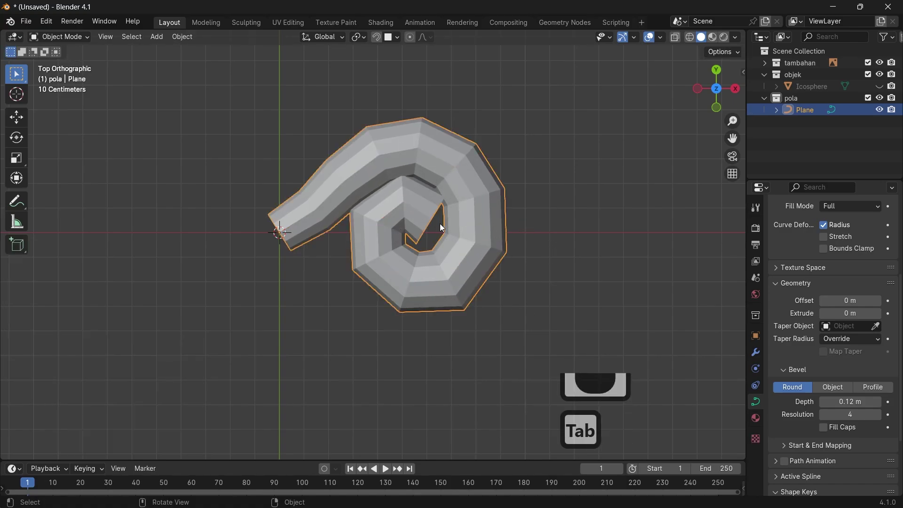
right_click(464, 252)
left_click(468, 222)
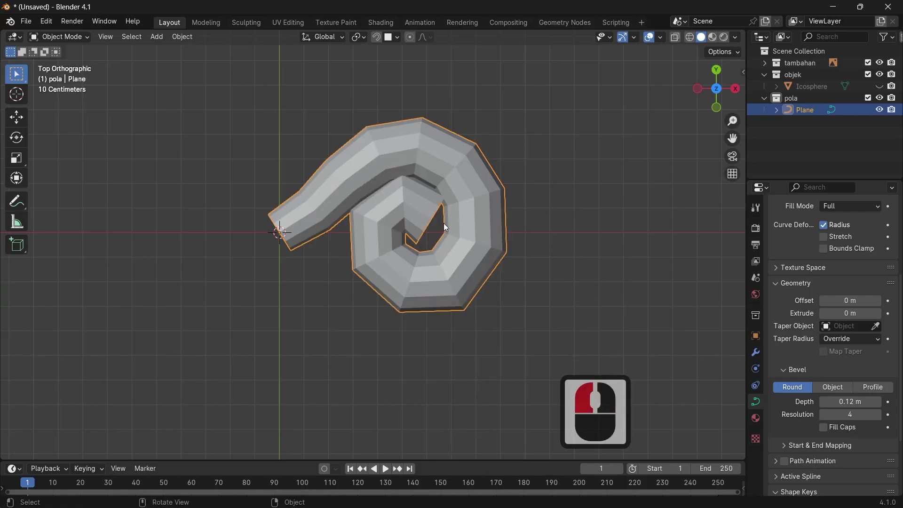
key("ctrl+a")
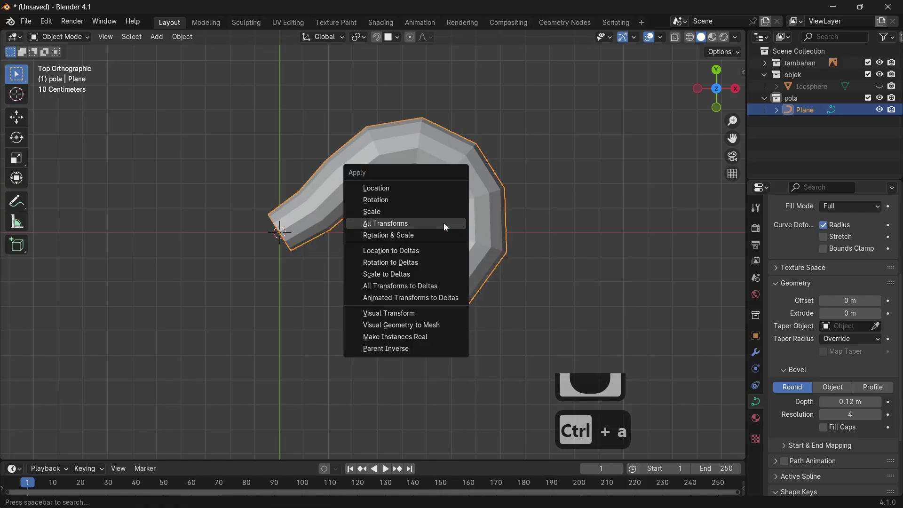
left_click(449, 326)
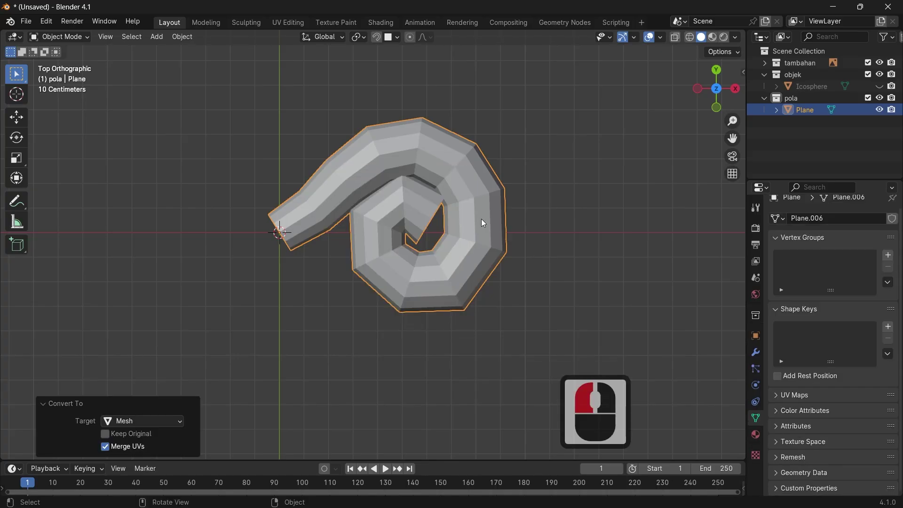
Add a Subdivision Surface modifier to the spiral mesh and set its render level to 1
left_click(755, 354)
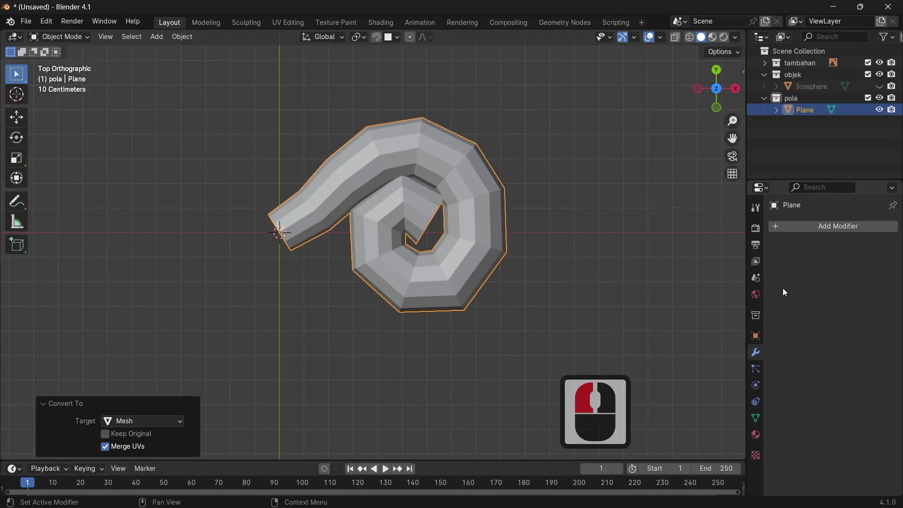
left_click(794, 227)
mouse_move(768, 227)
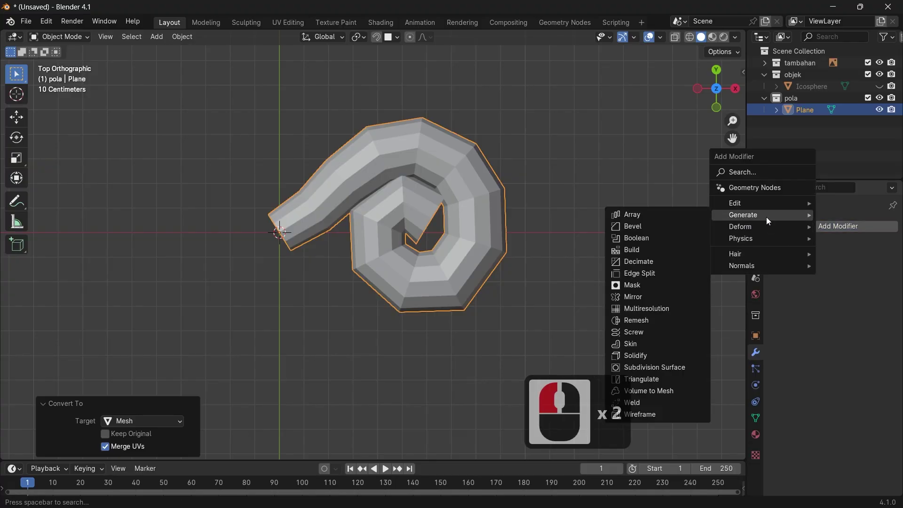
left_click(661, 368)
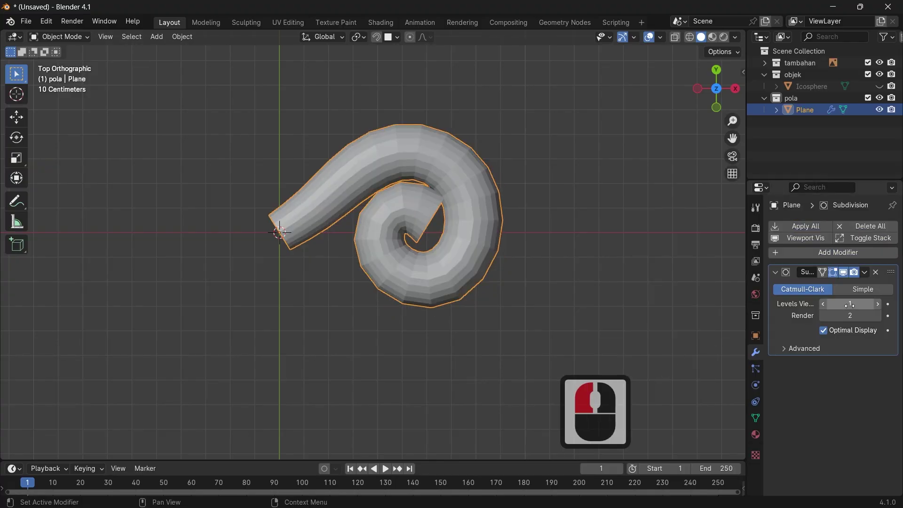
left_click(824, 316)
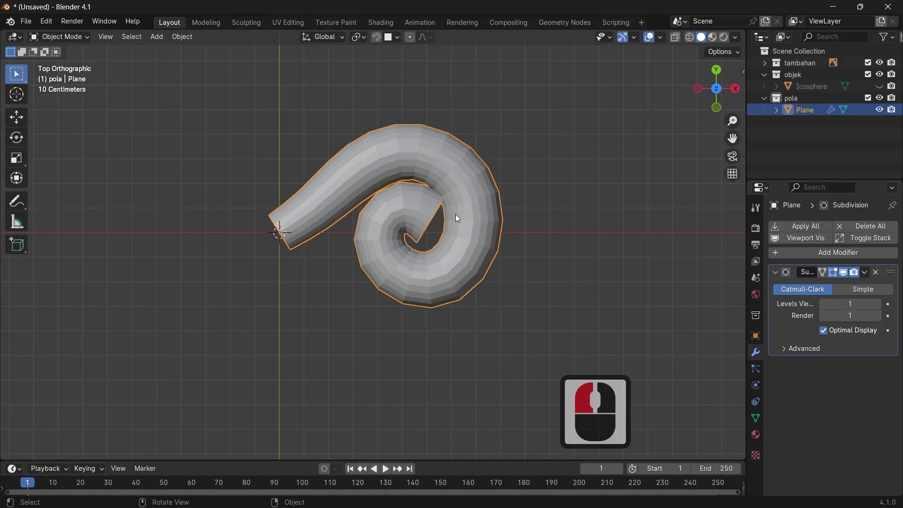
Fatten the edge loop just before the spiral's inner end by about 0.008 m
key("Tab")
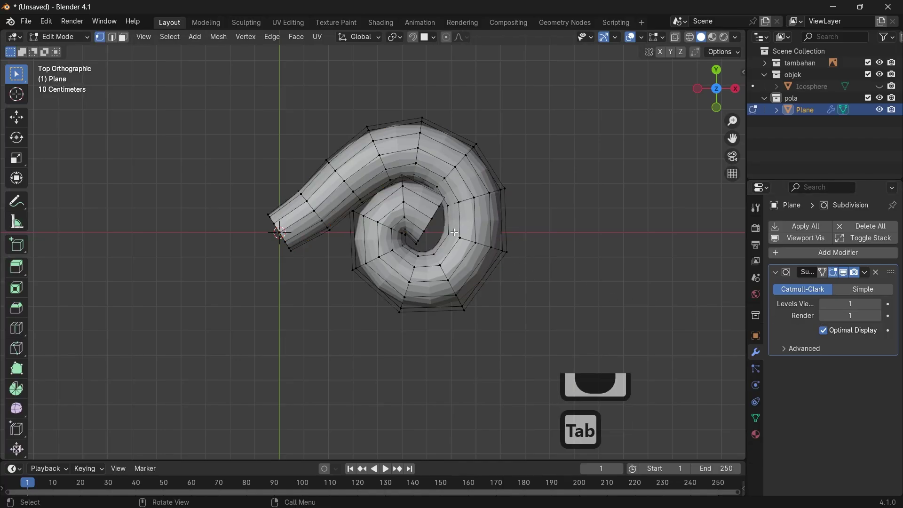
left_click(406, 211, "alt")
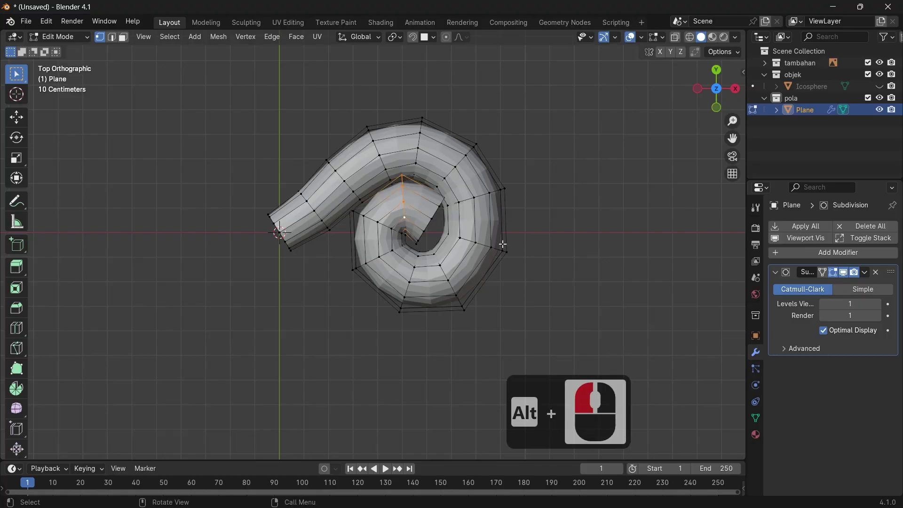
key("alt+s")
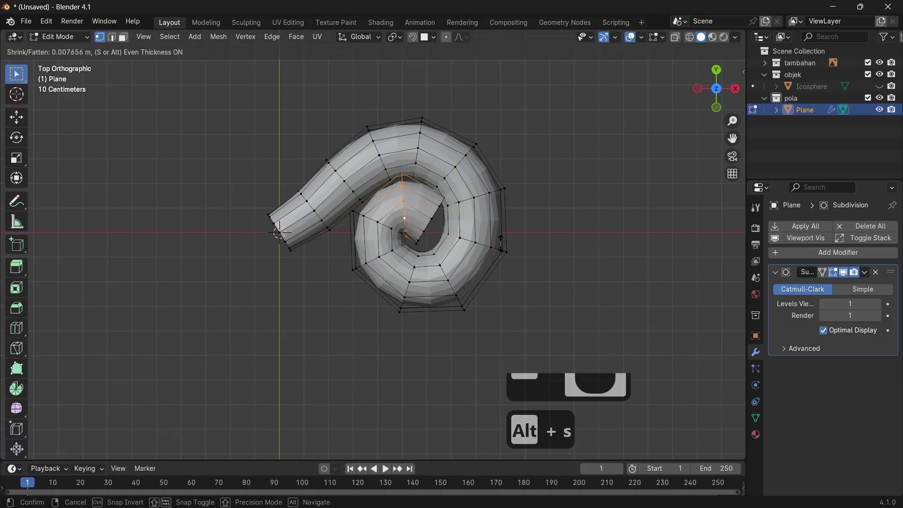
left_click(500, 239)
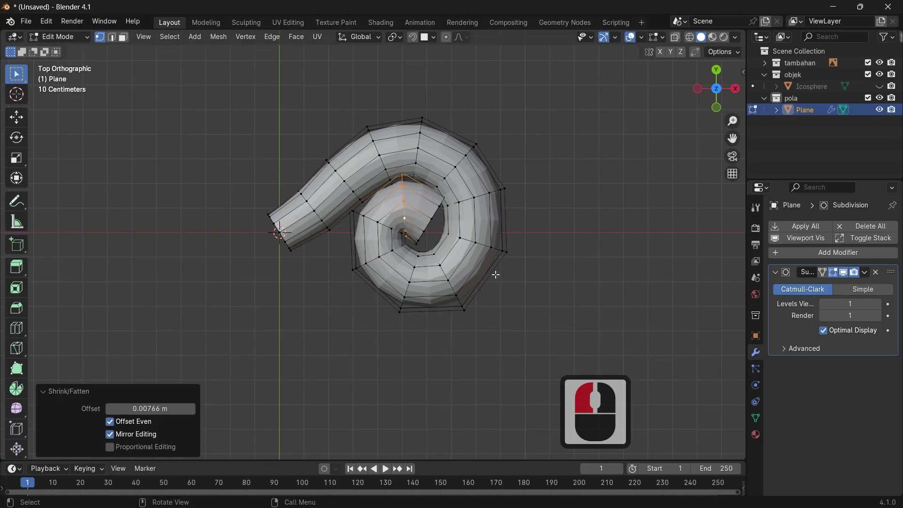
Close the open inner end of the spiral tube with a Grid Fill
middle_click_drag(496, 275, 454, 257)
left_click(464, 243, "alt")
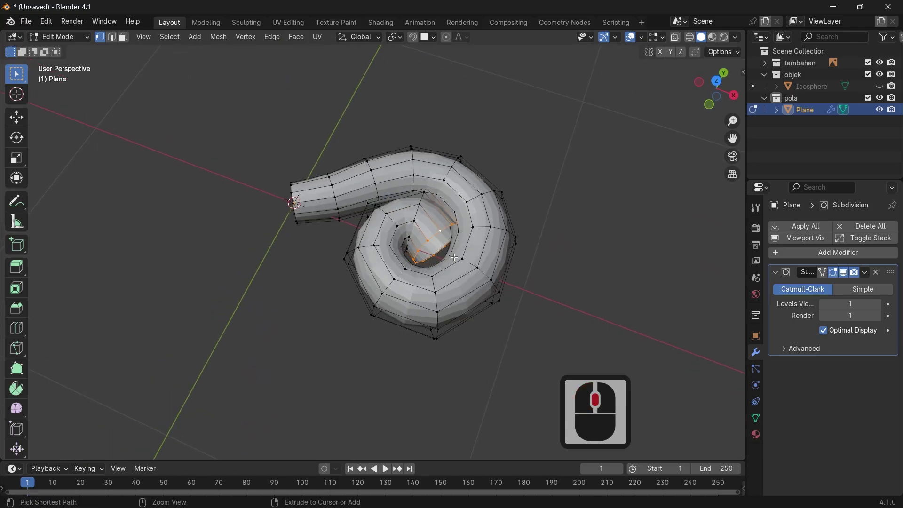
key("ctrl+f")
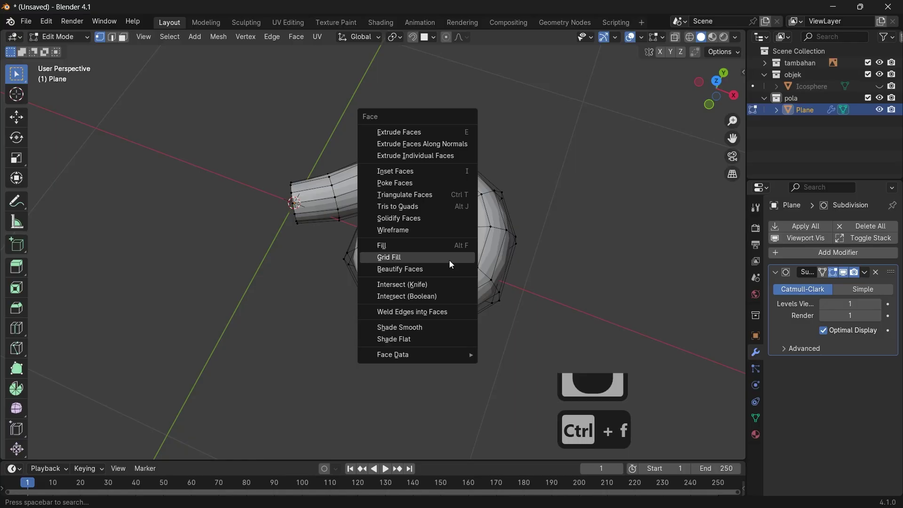
left_click(450, 260)
Move a cap face about 0.03 m in X and -0.04 m in Y, then shift the expanded face selection about -0.03 m in Y
key("3")
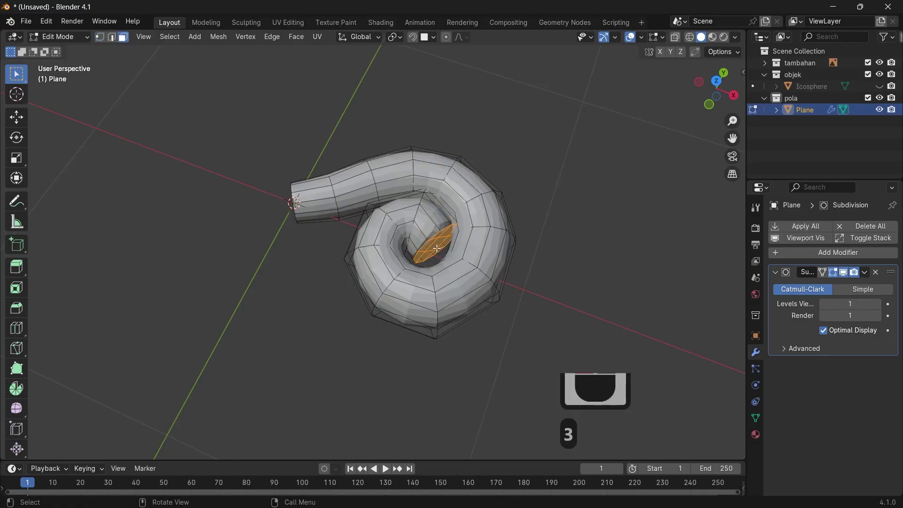
left_click(437, 246)
key("KP_7")
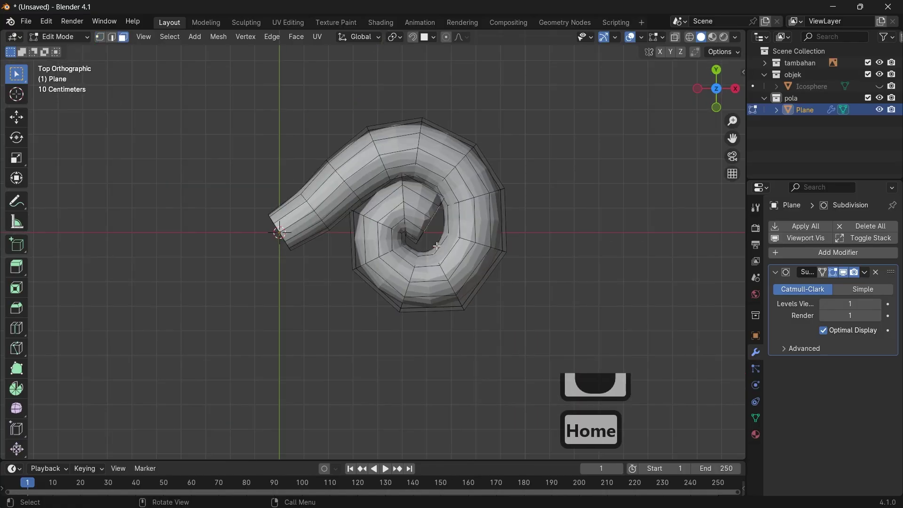
key("g")
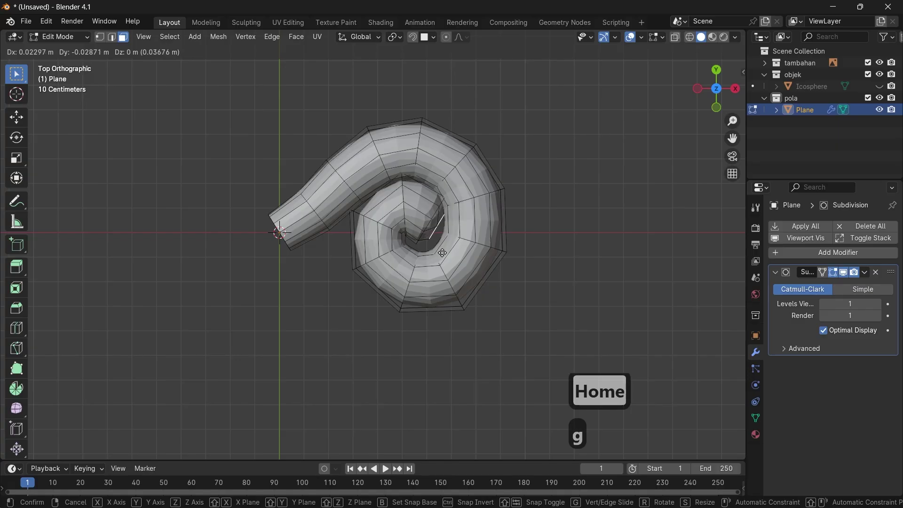
left_click(445, 254)
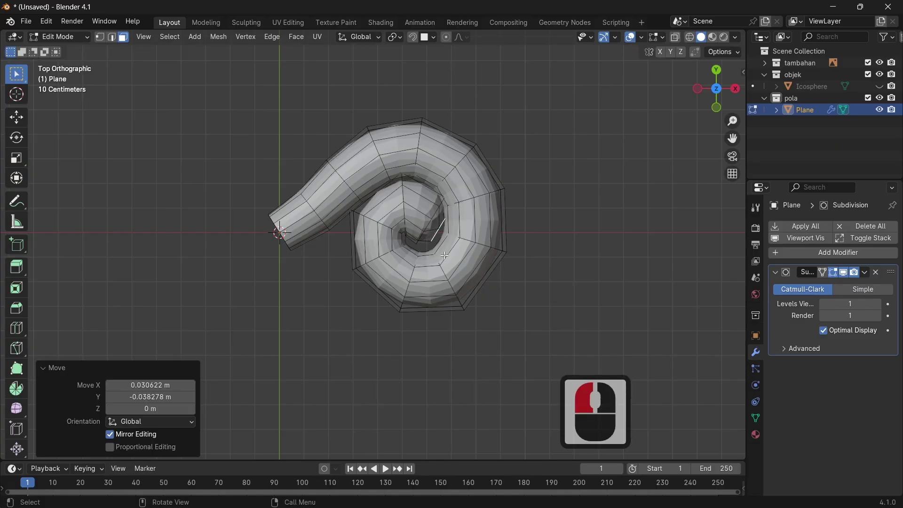
key("ctrl+KP_Add")
key("g")
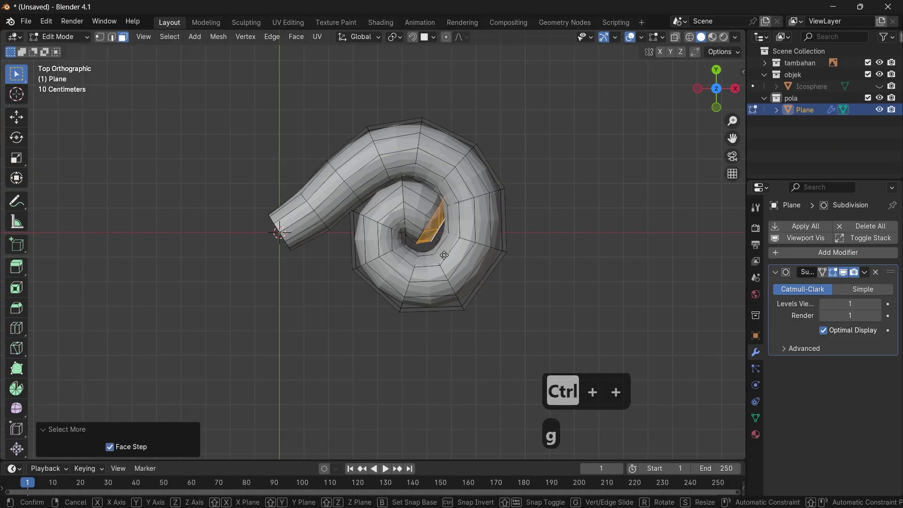
left_click(444, 263)
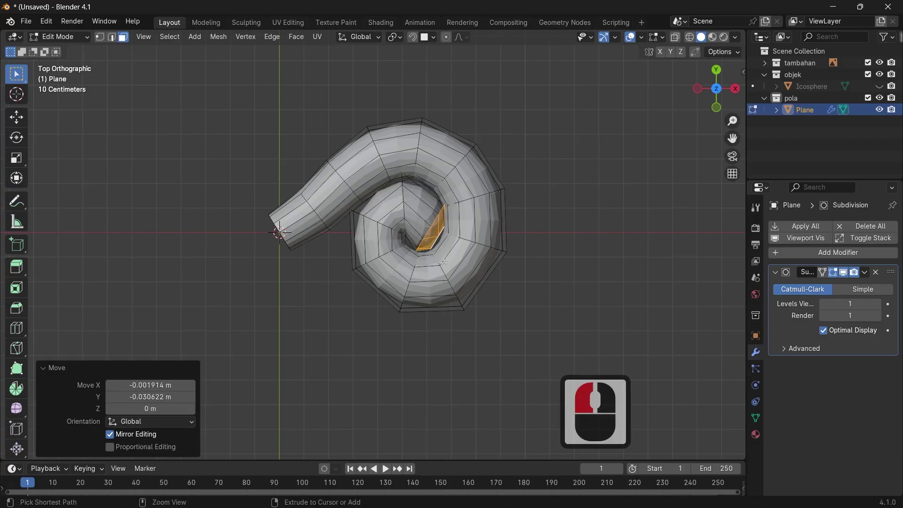
Expand the face selection around the spiral's inner tip once more and fatten it by about 0.042 m
key("ctrl+KP_Add")
key("alt+s")
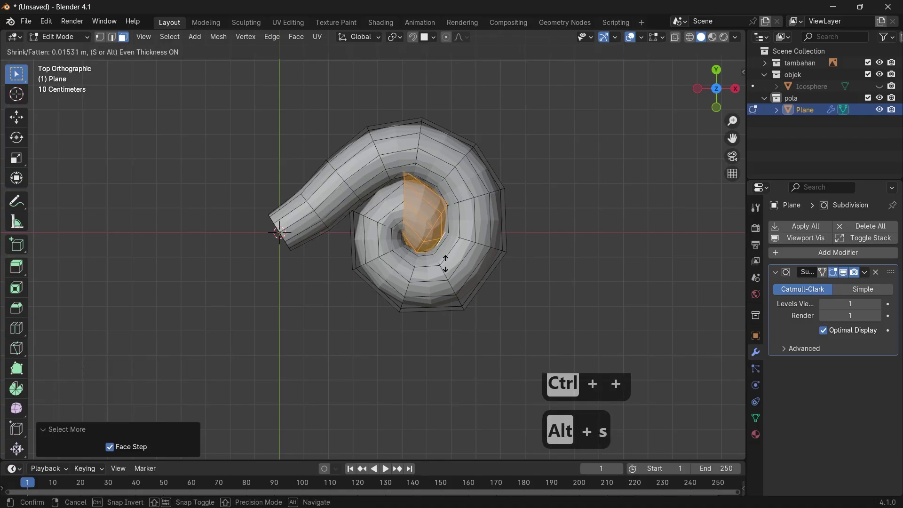
left_click(492, 270)
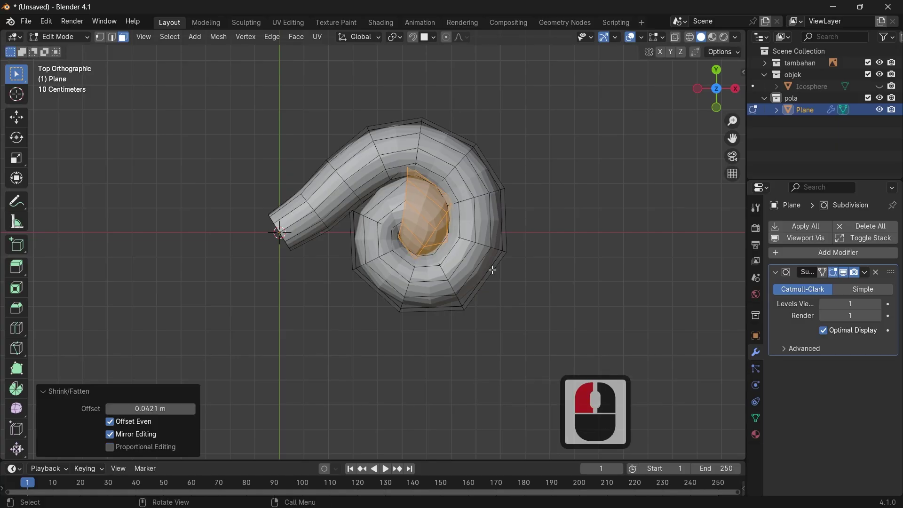
left_click(564, 265)
key("Tab")
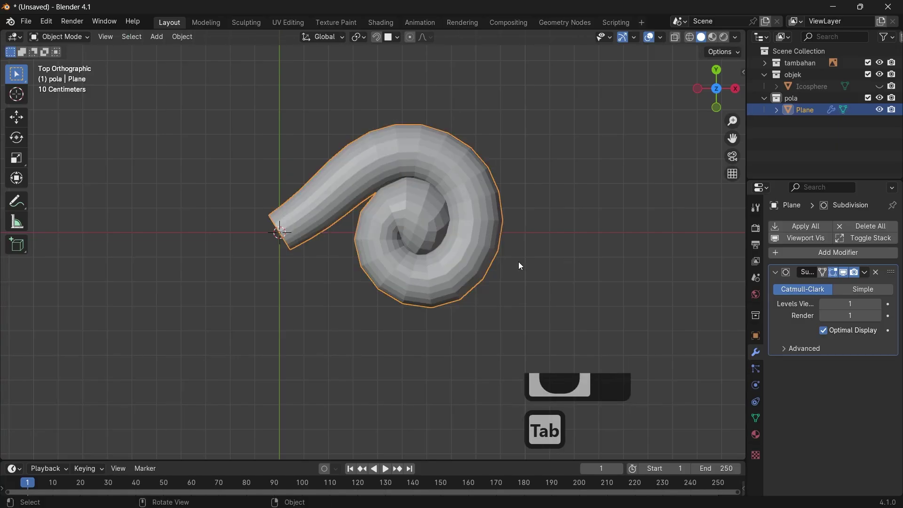
Duplicate the whole spiral mesh within the object and mirror the copy along X by scaling it -1 about the 3D Cursor
middle_click_drag(395, 259, 424, 243, "ctrl")
left_click(425, 230)
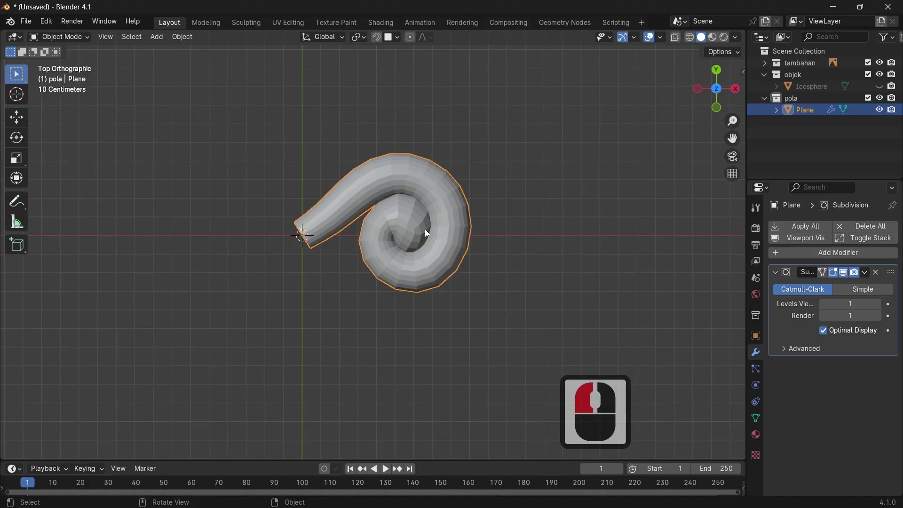
key("Tab")
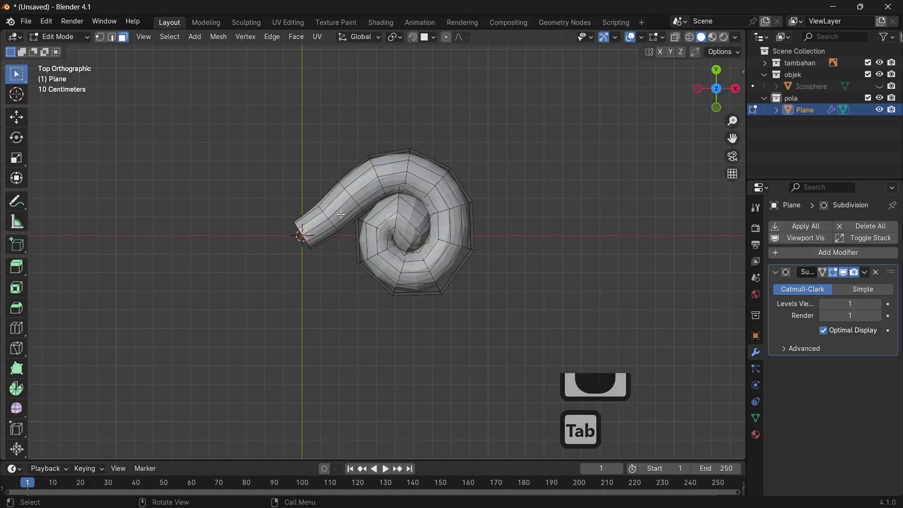
key("a")
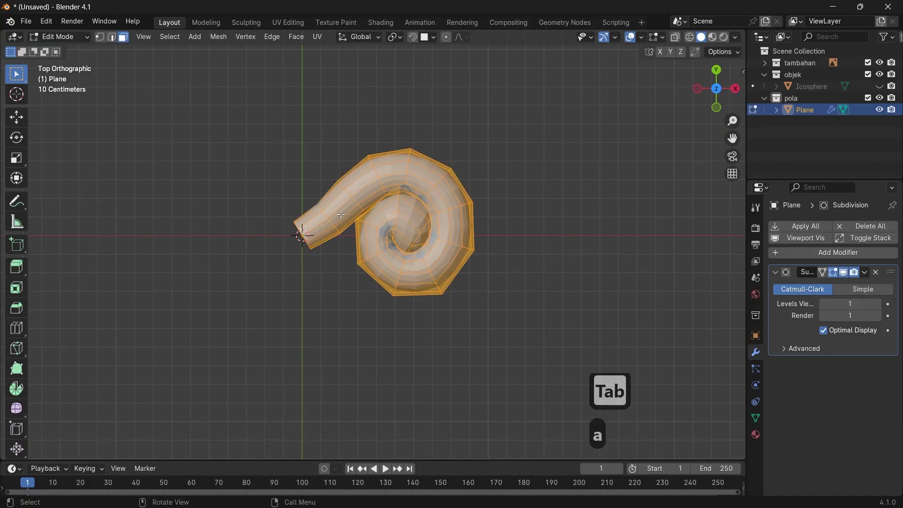
left_click(395, 37)
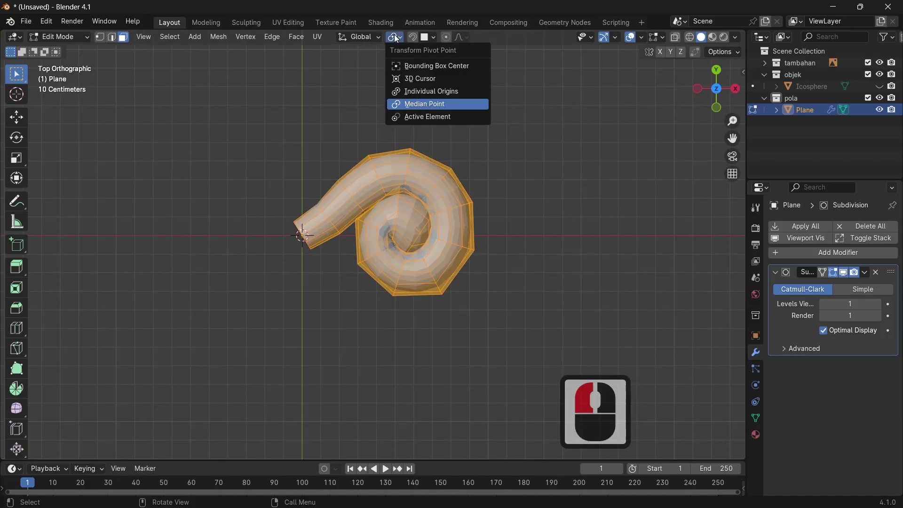
left_click(421, 80)
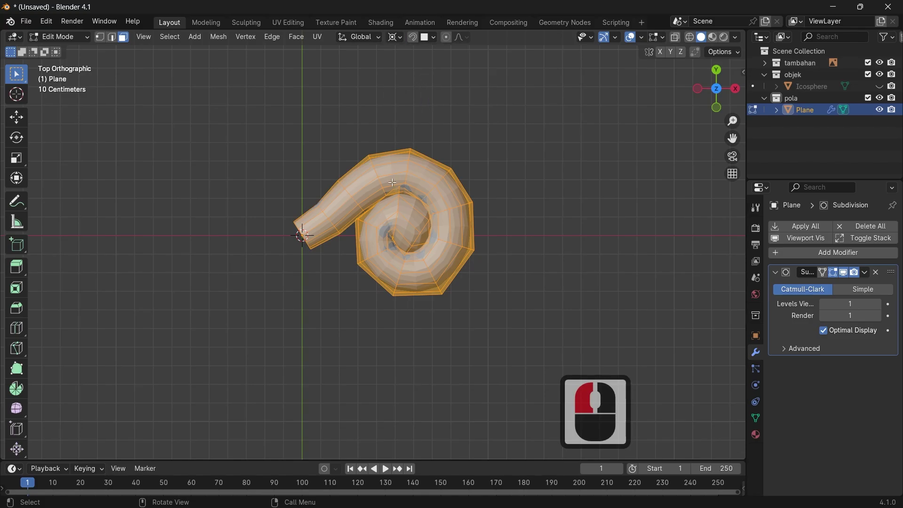
key("shift+d")
key("s")
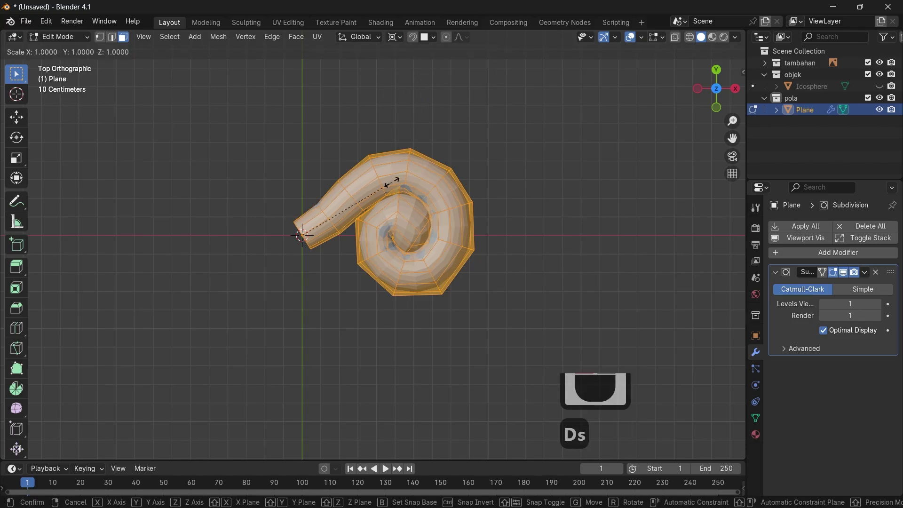
type("x")
type("-1")
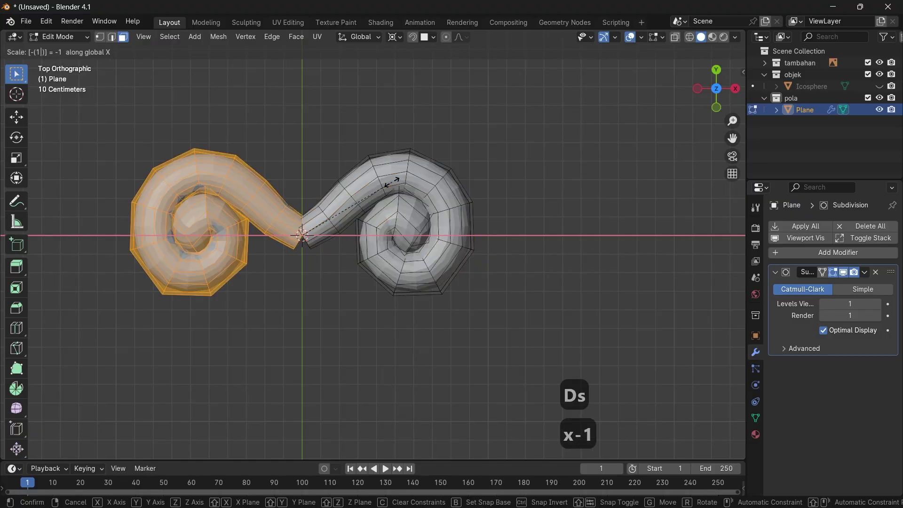
key("Return")
Rotate the mirrored spiral copy 180° around the global X axis to form an S shape
type("rx")
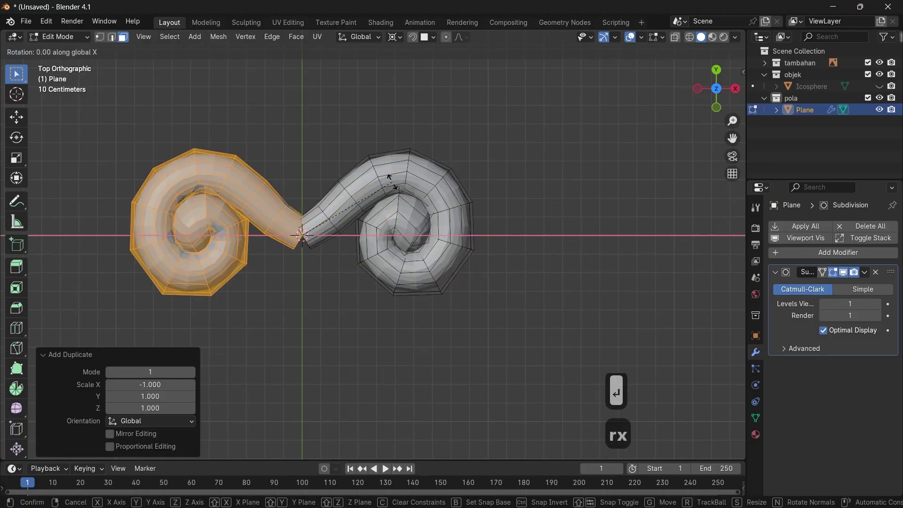
type("180")
key("Return")
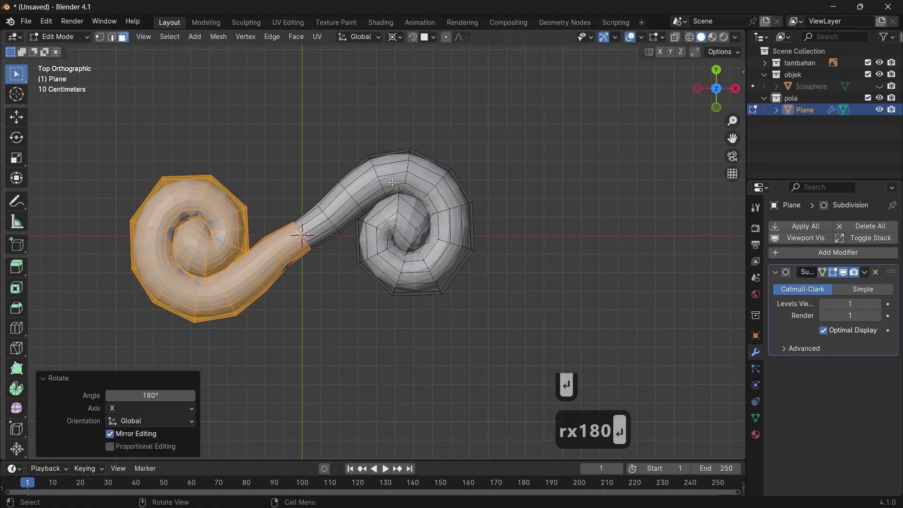
Recalculate the normals of the entire S-shaped mesh outward and switch to vertex selection
key("a")
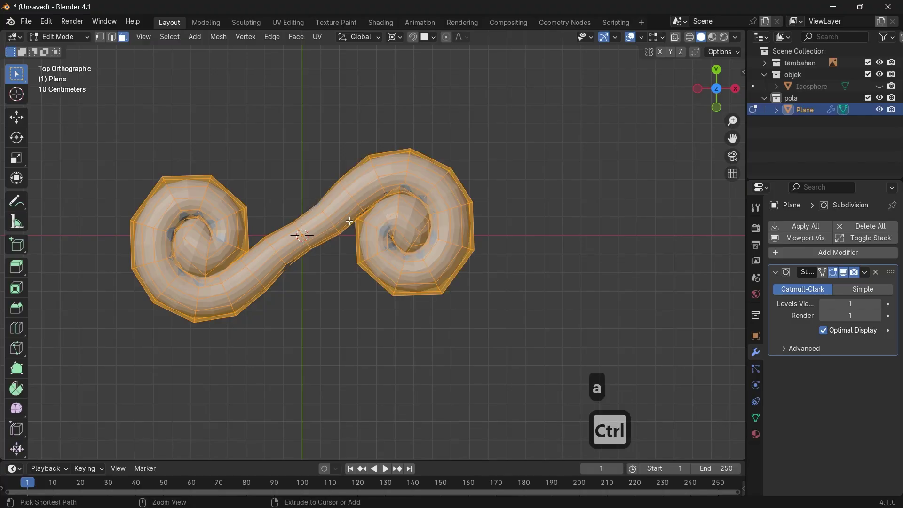
key("shift+n")
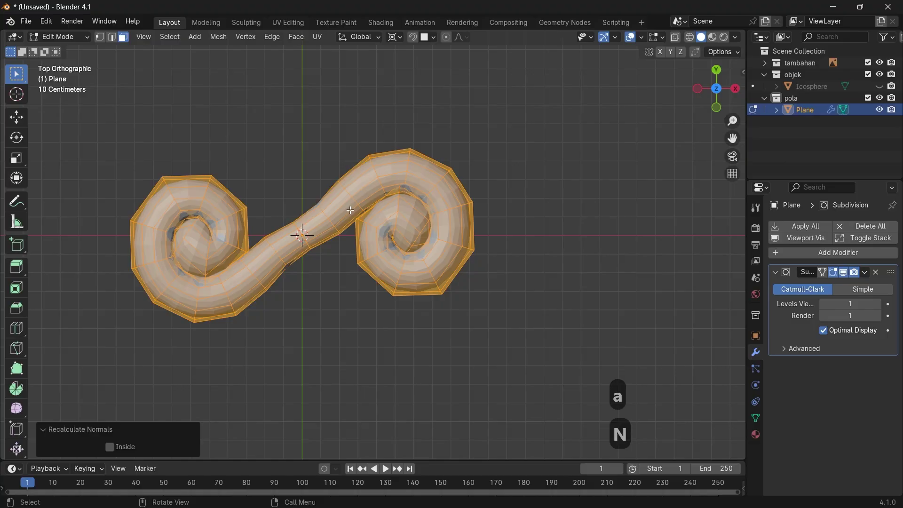
middle_click_drag(309, 278, 352, 250, "ctrl")
key("1")
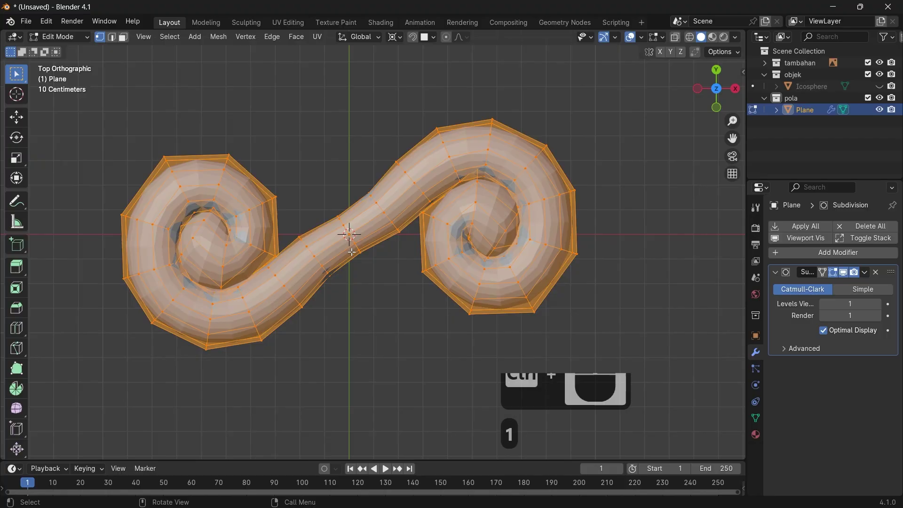
Try to dissolve the edge loop where the two spiral halves meet at the origin
left_click(345, 226, "alt")
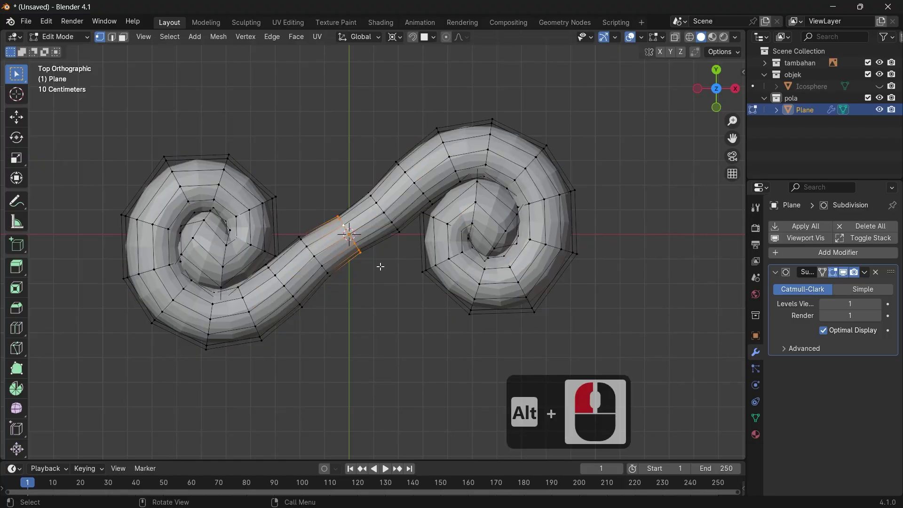
key("x")
left_click(357, 343)
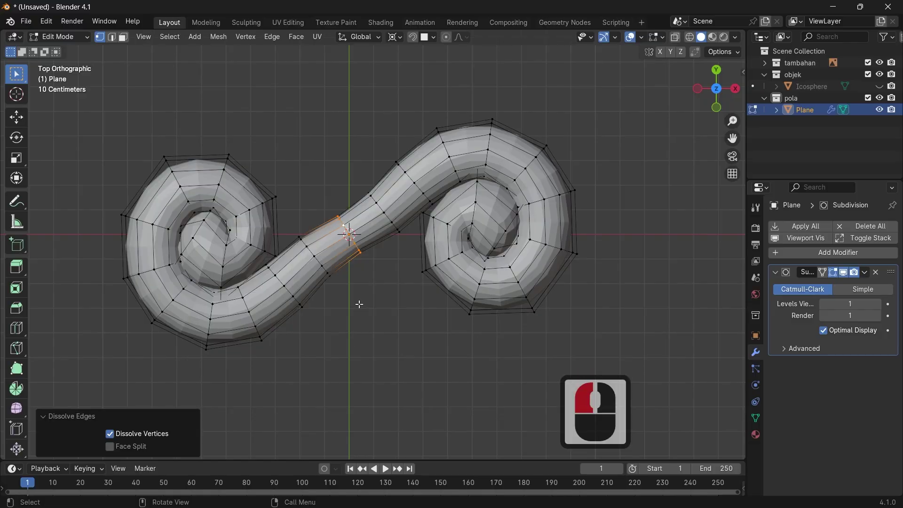
Select the entire S-shaped mesh and merge its vertices by distance with a 0.0001 m threshold
key("a")
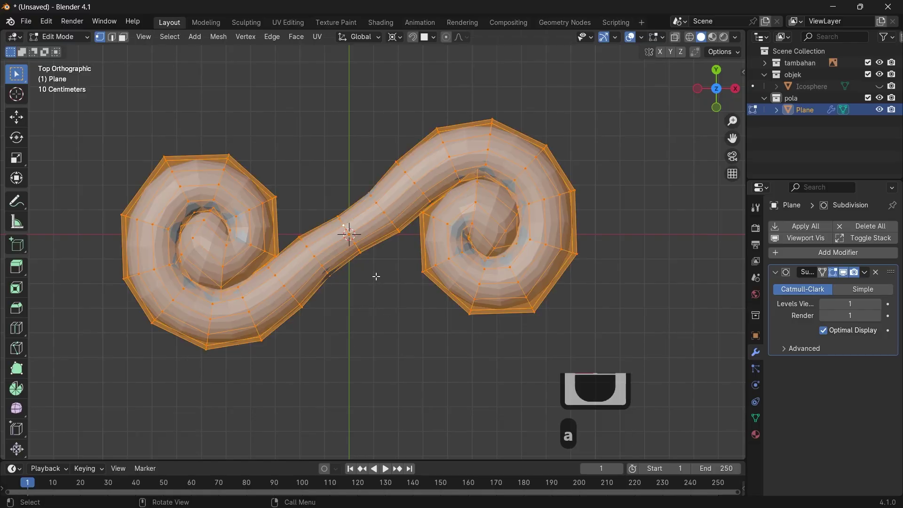
key("m")
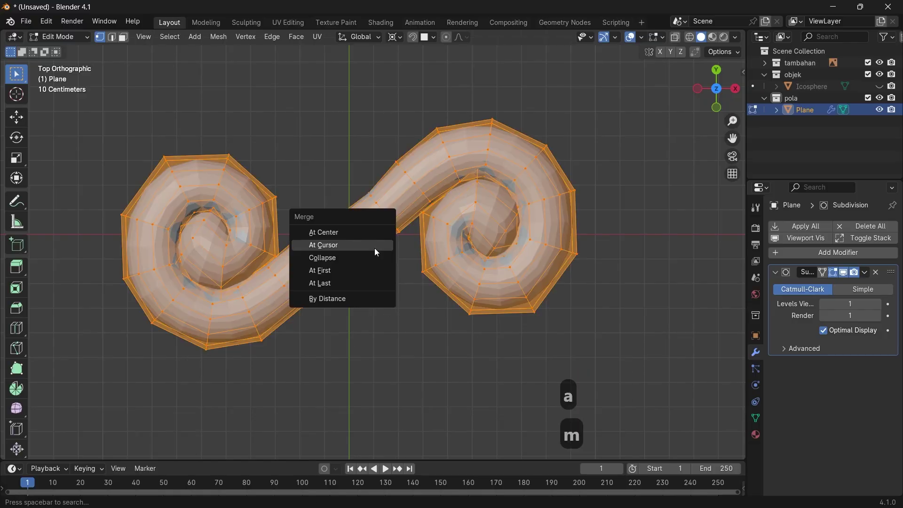
left_click(367, 303)
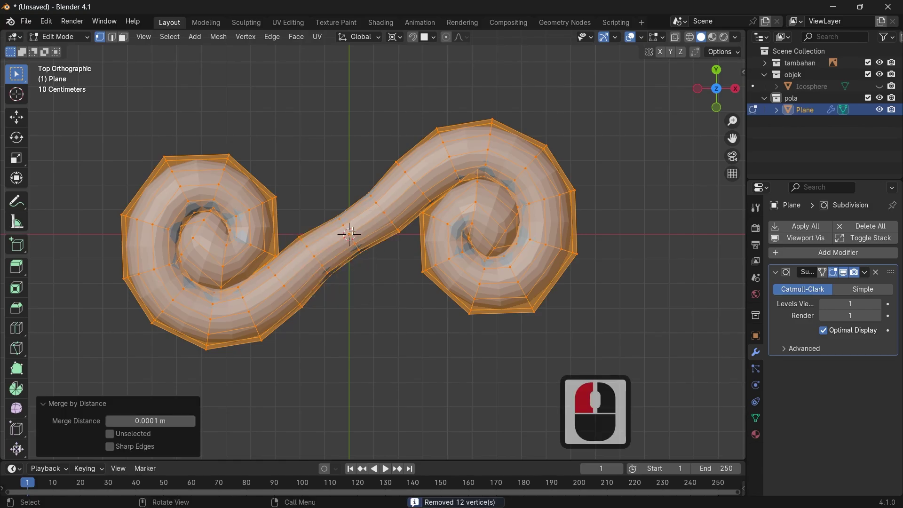
Dissolve the centre edge loop at the origin and the adjacent edge loop on either side of it
left_click(362, 248, "alt")
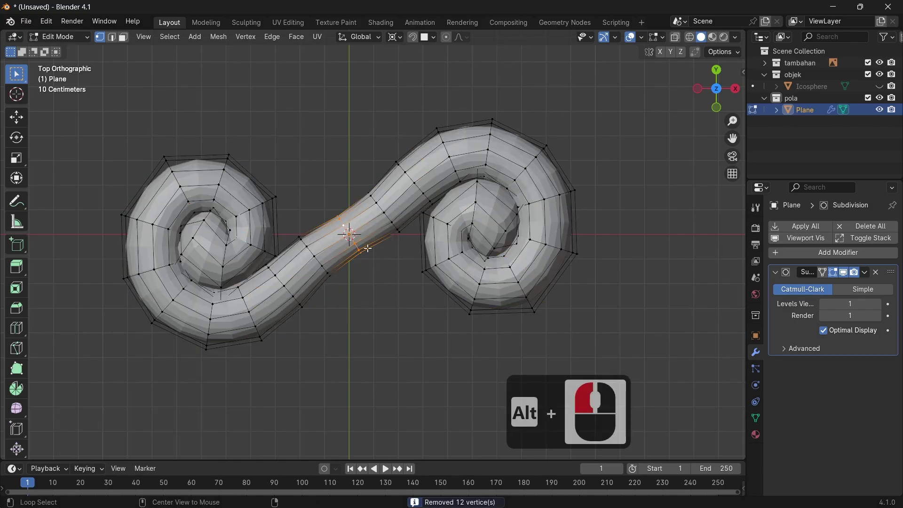
key("x")
left_click(378, 261)
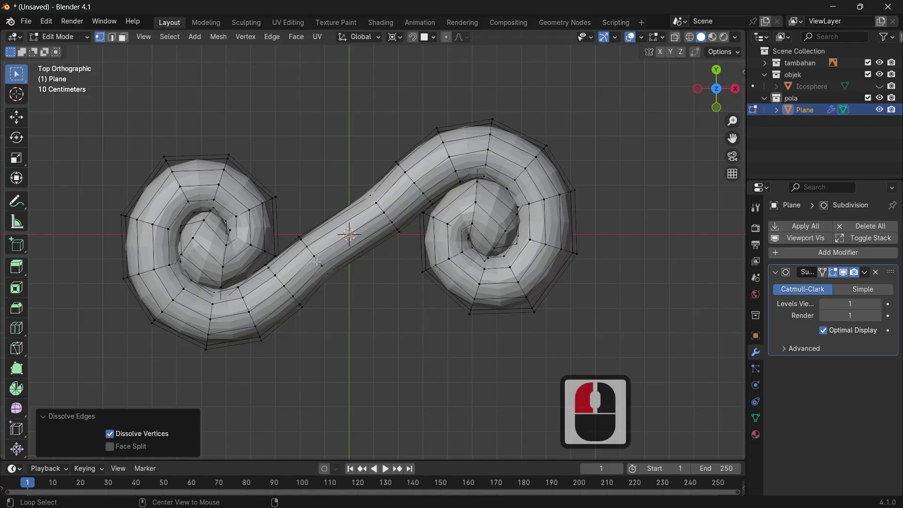
left_click(317, 262, "alt")
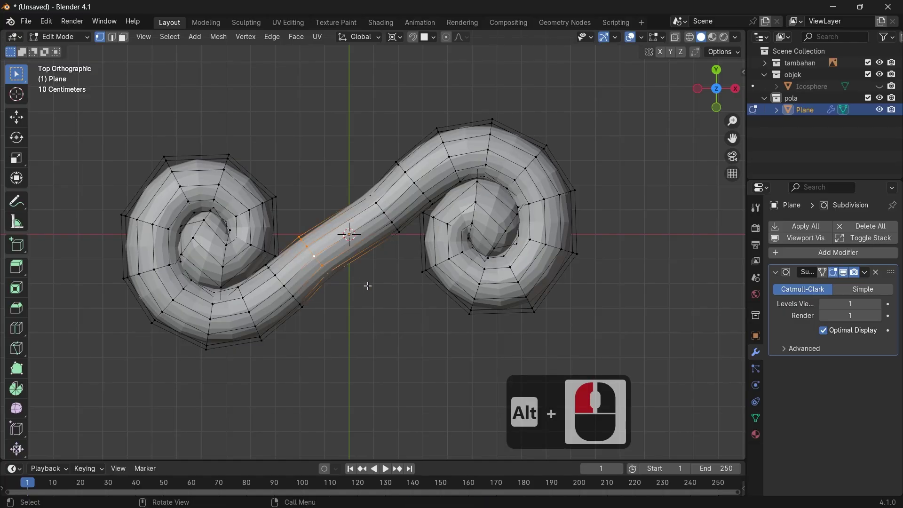
key("x")
left_click(368, 284)
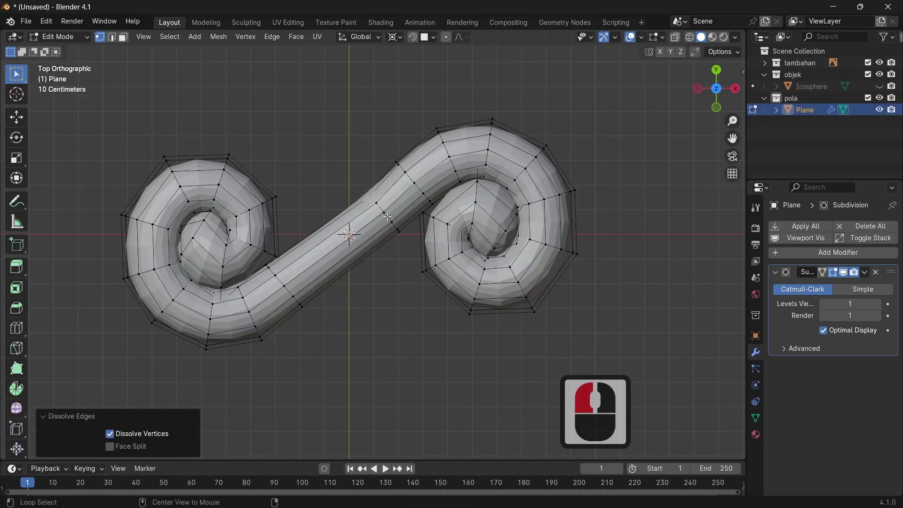
left_click(396, 265, "alt")
key("x")
left_click(396, 263)
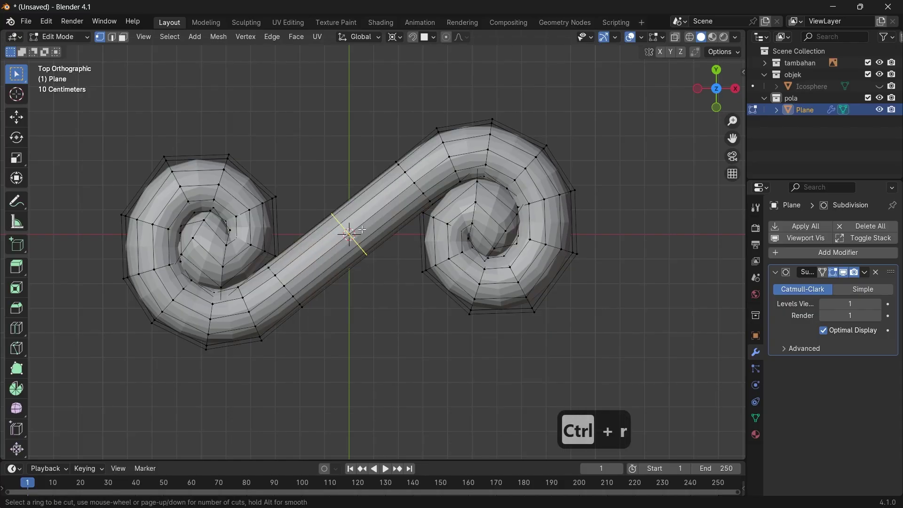
Add one centred loop cut across the S shape's middle and shrink it by about 0.042 m with even thickness
left_click(363, 229)
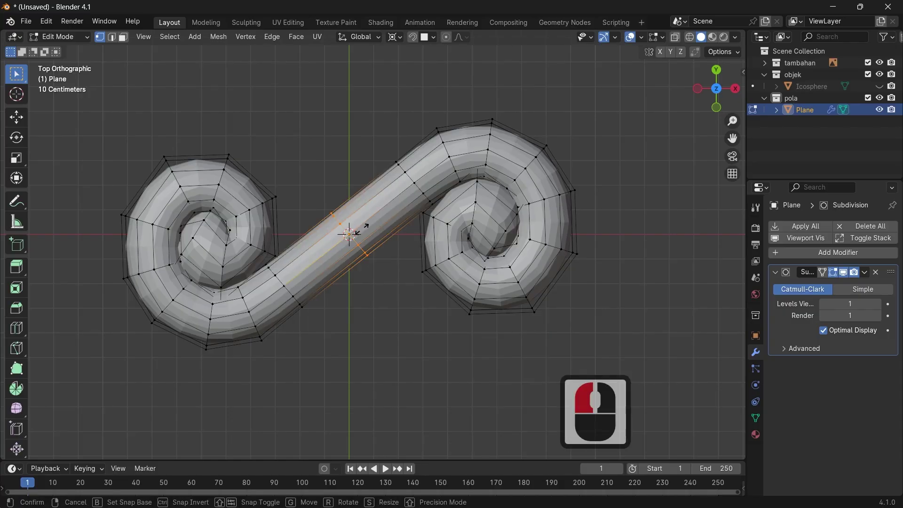
left_click(363, 230)
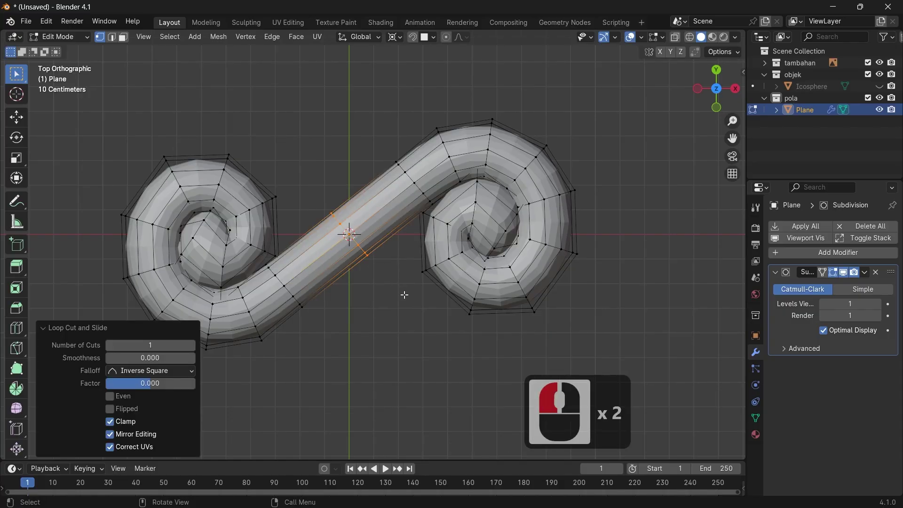
key("alt+s")
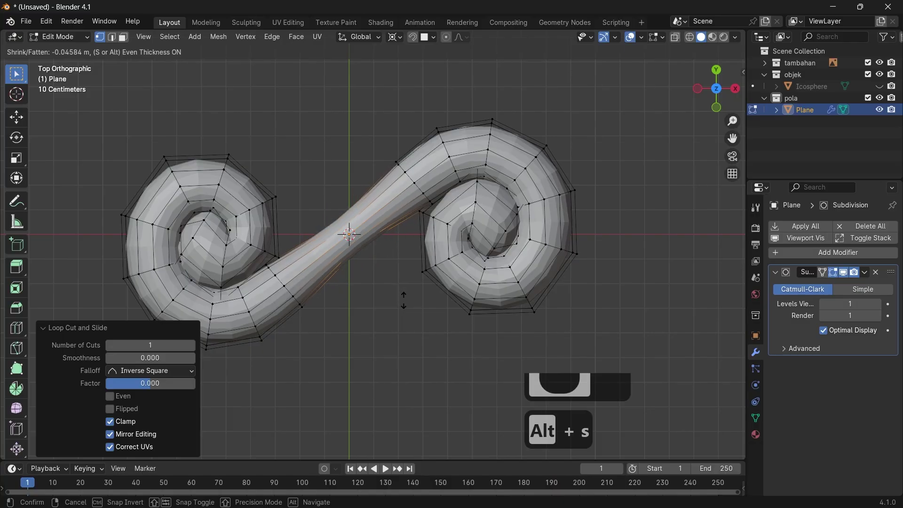
left_click(403, 299)
Bevel the centre edge loop with one segment and a width of about 0.18 m, and clear the selection
key("ctrl+b")
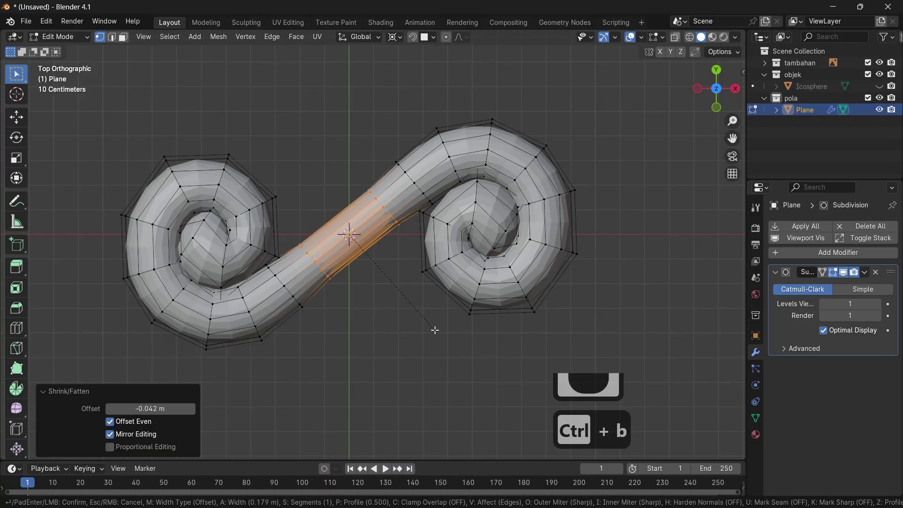
left_click(430, 328)
left_click(393, 314)
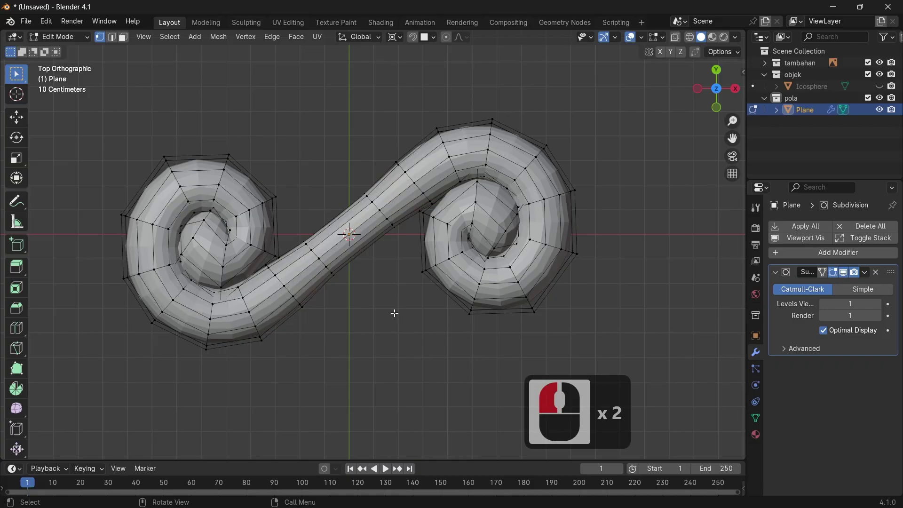
Return to Object Mode and rotate the S shape by about 7° in the top view to level its spirals
key("Tab")
middle_click_drag(394, 297, 400, 379, "ctrl")
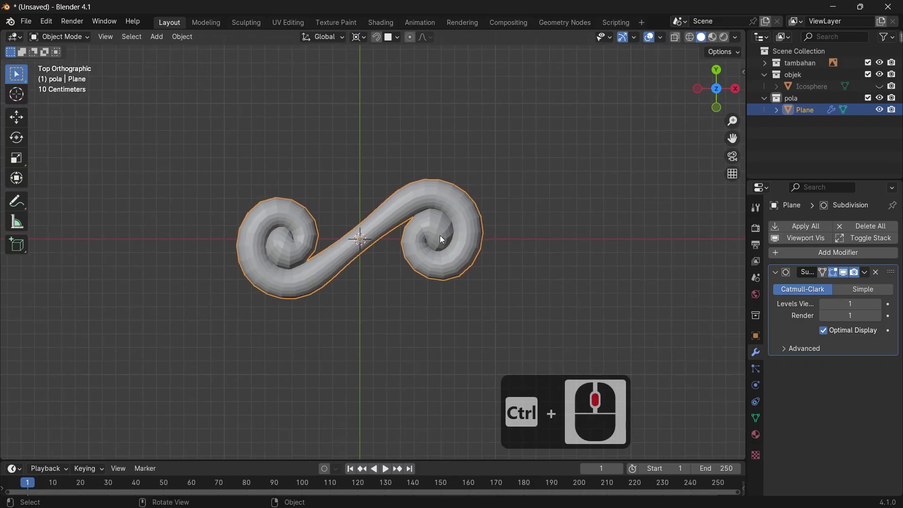
key("r")
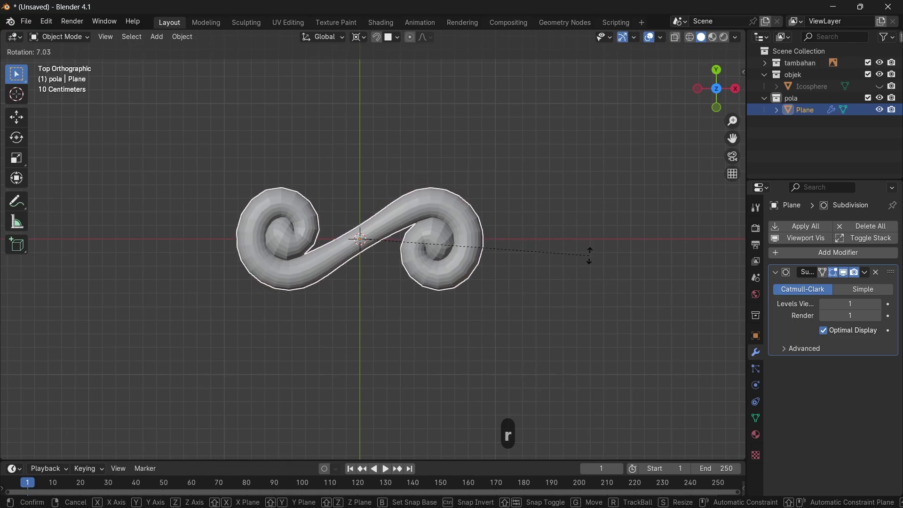
left_click(589, 256)
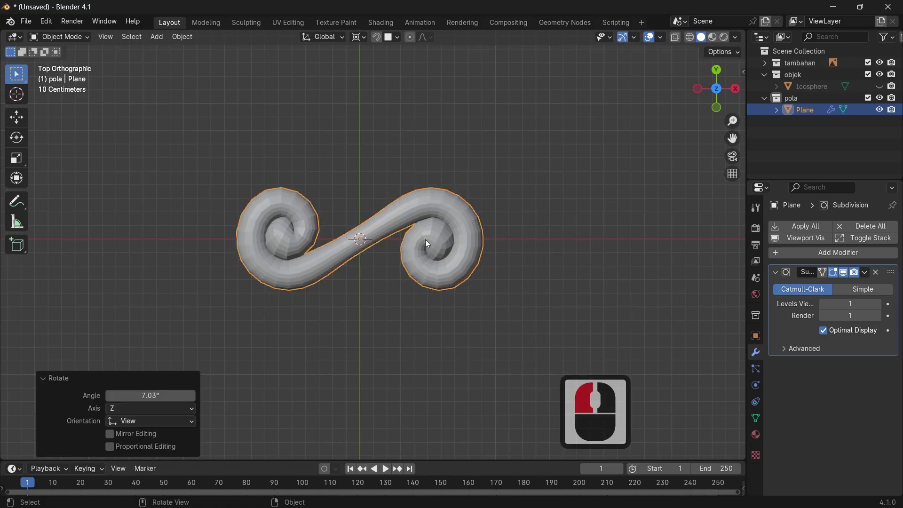
Add a lattice at the origin and scale it by about 1.861 along X and 0.806 along Y around the S shape
middle_click_drag(425, 239, 365, 226, "ctrl")
key("shift+a")
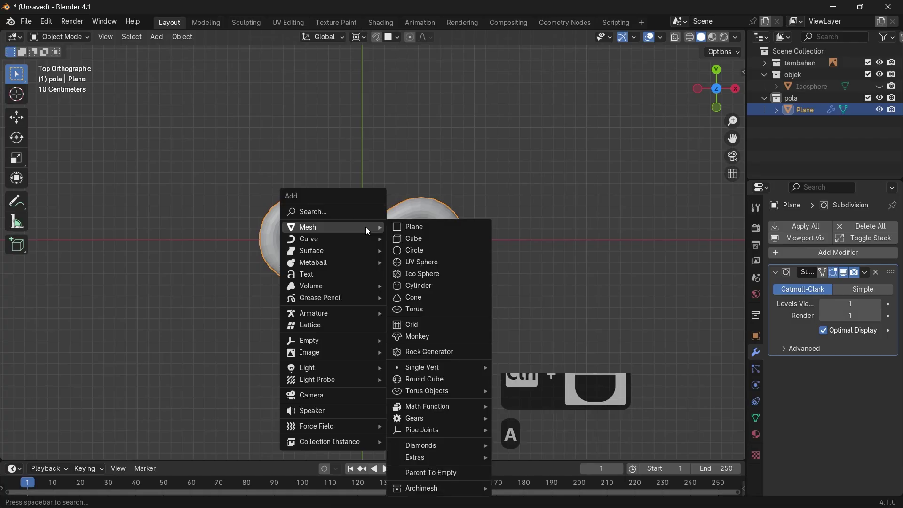
left_click(357, 323)
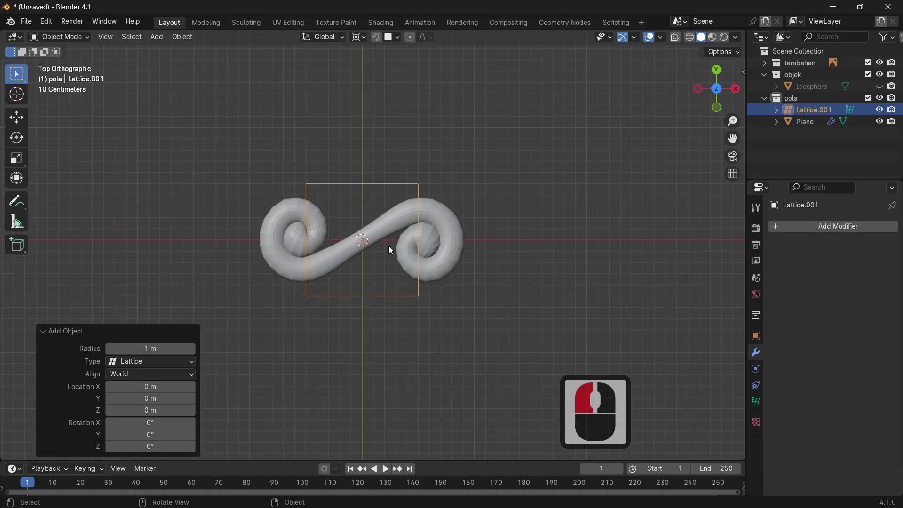
key("s")
key("x")
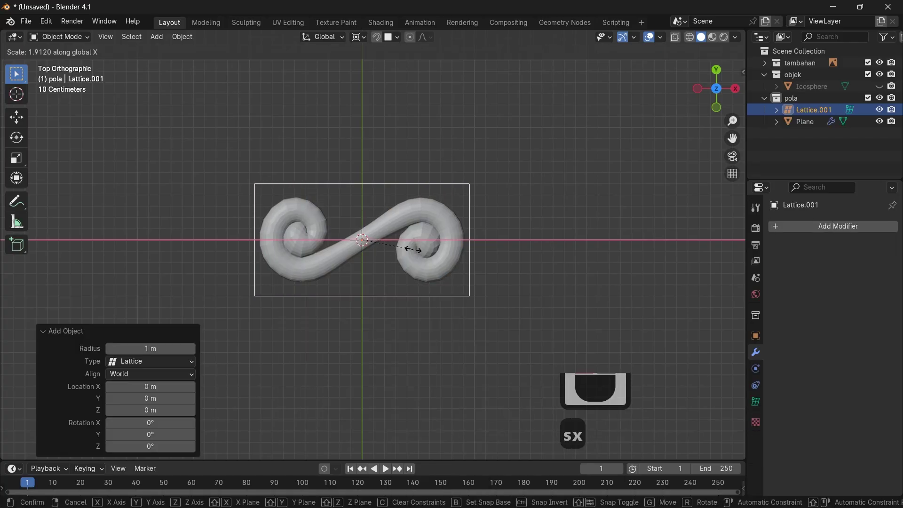
left_click(412, 250)
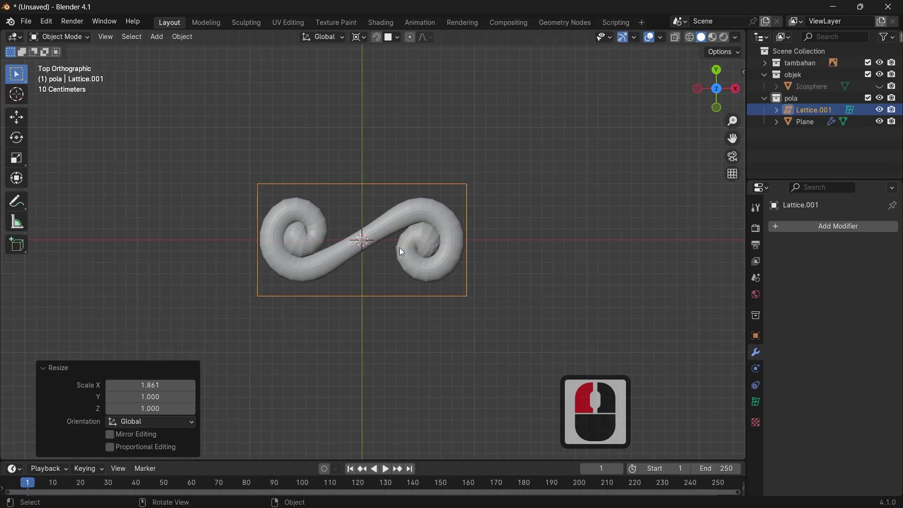
key("s")
key("y")
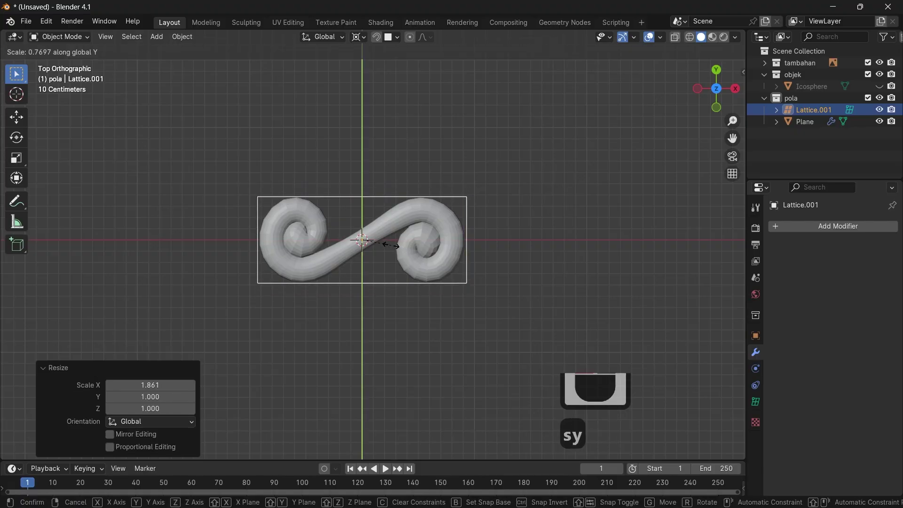
left_click(392, 245)
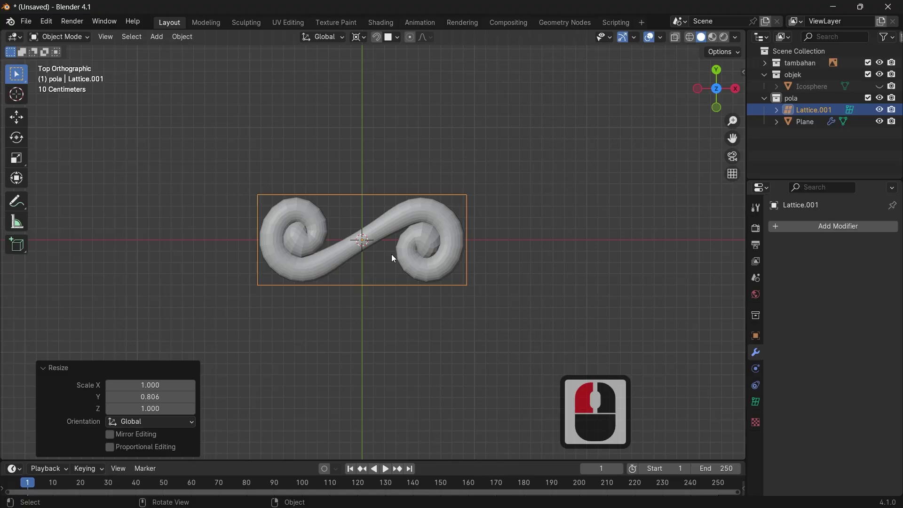
Set the lattice resolution to U 15, V 10 and W 1
left_click(755, 402)
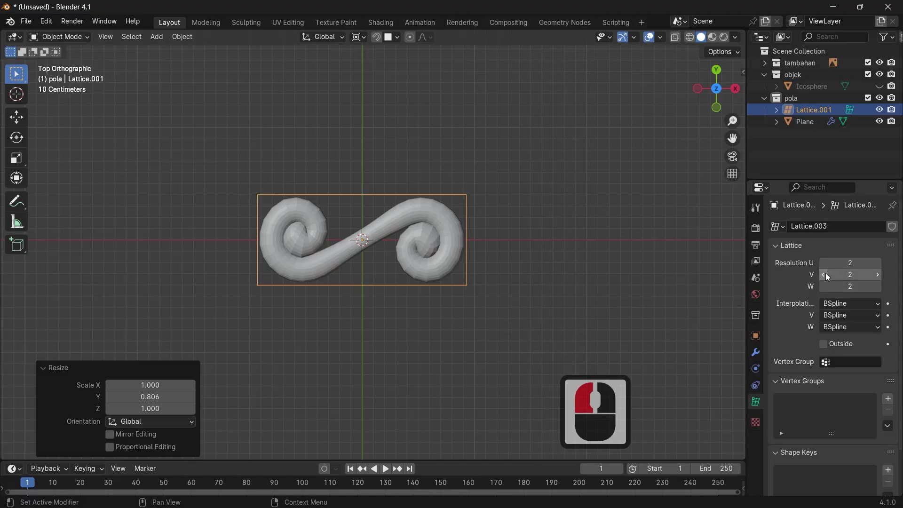
left_click(868, 261)
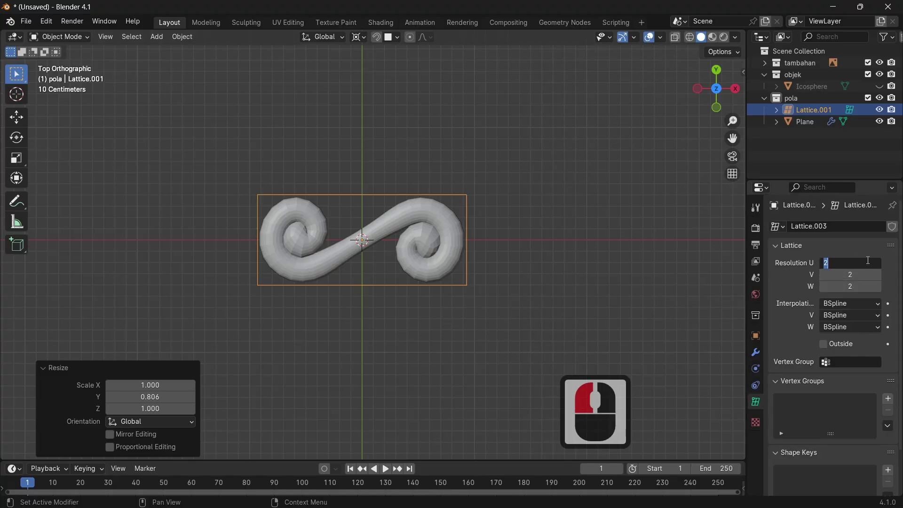
type("15")
key("Return")
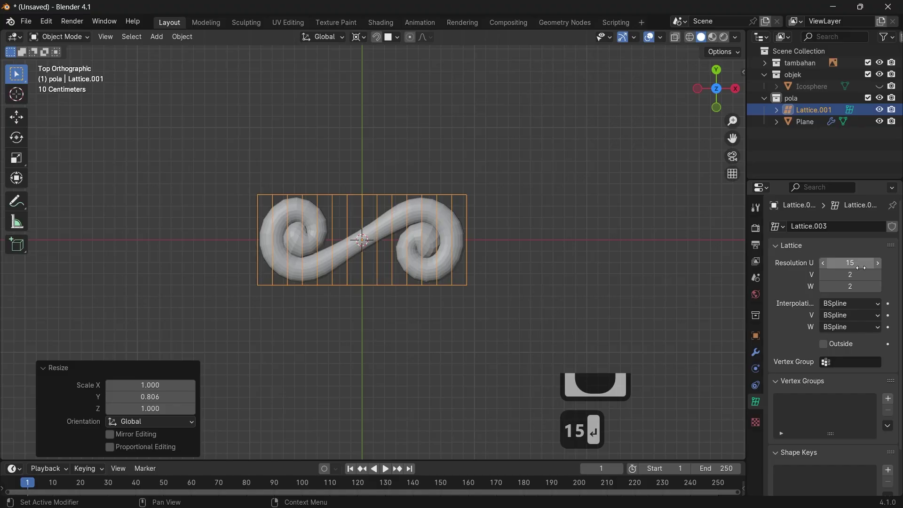
left_click(862, 274)
type("10")
key("Return")
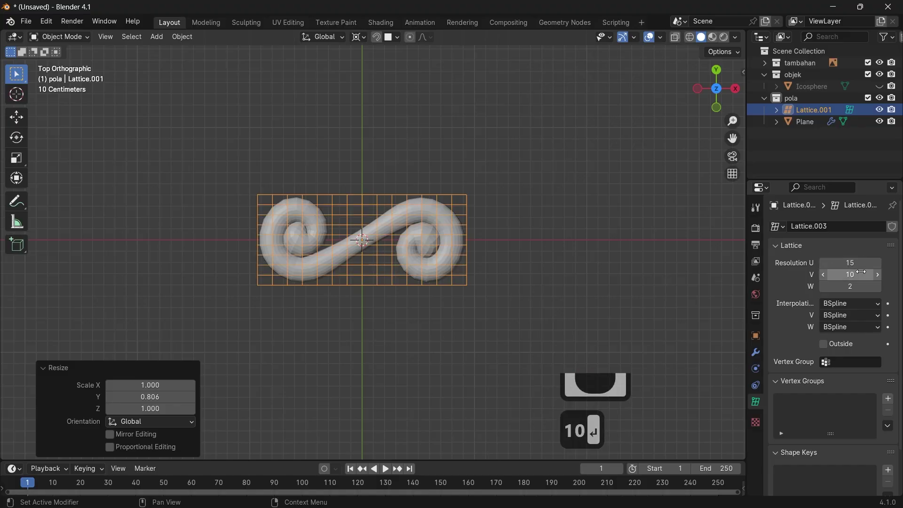
left_click(854, 286)
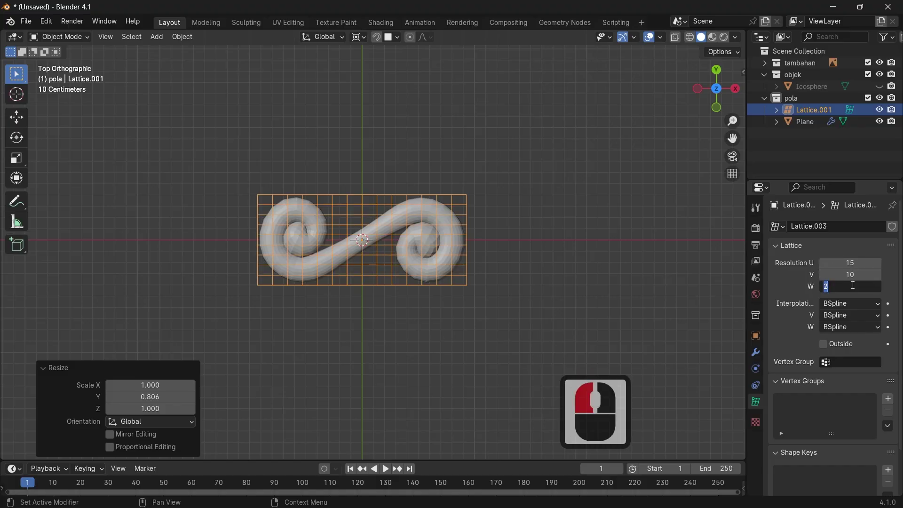
type("1")
key("Return")
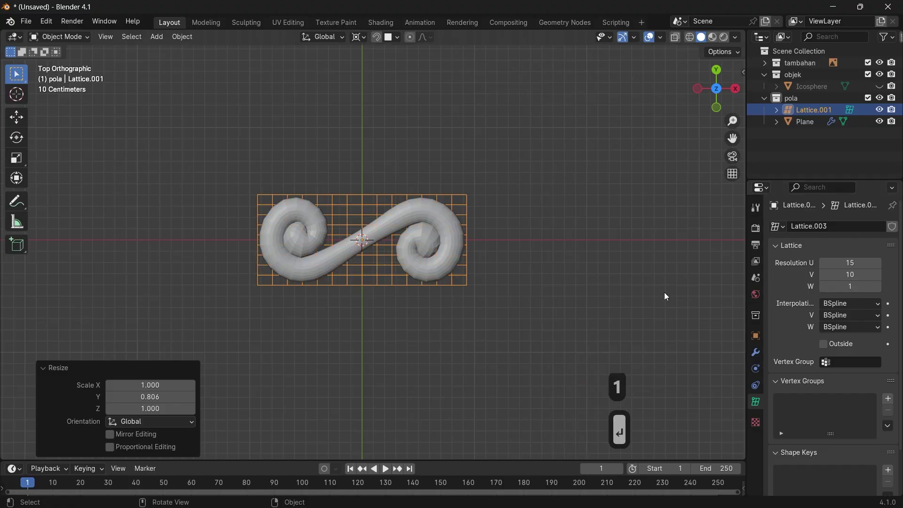
Parent the S shape to the lattice using Object (Keep Transform)
key("KP_1")
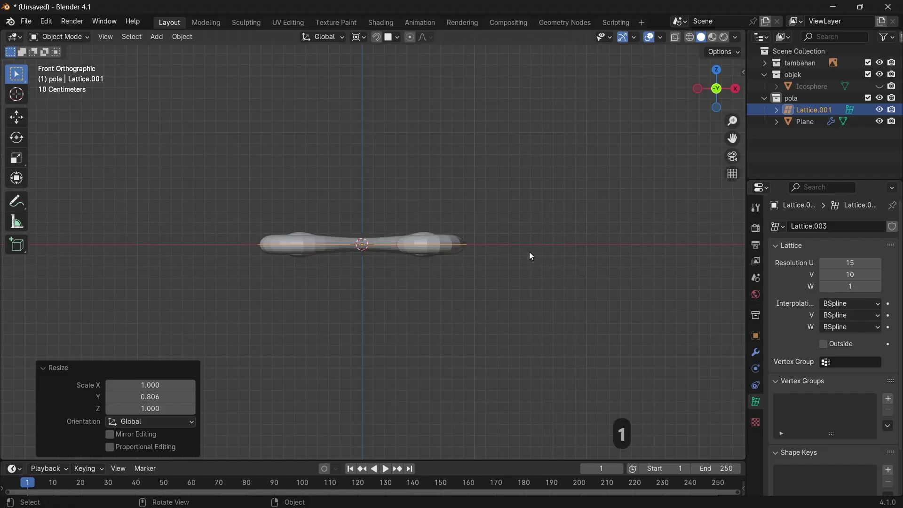
key("KP_3")
key("KP_7")
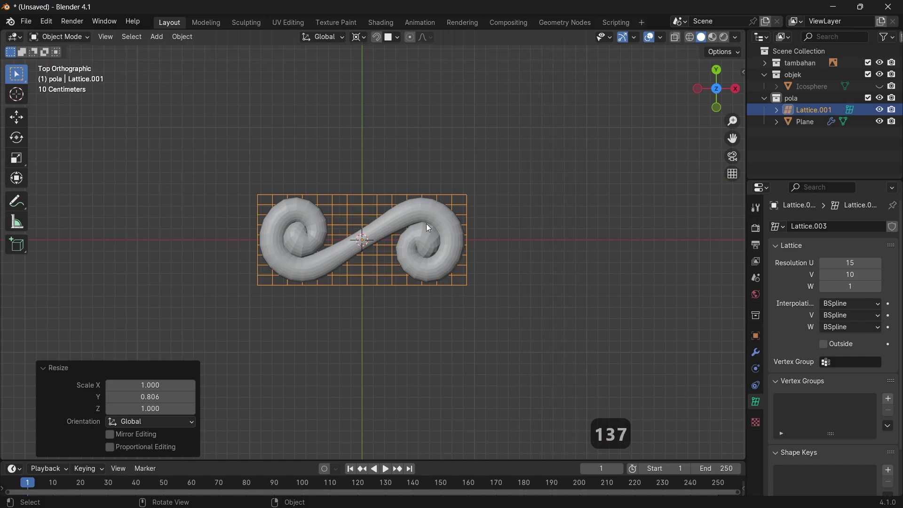
left_click(447, 214)
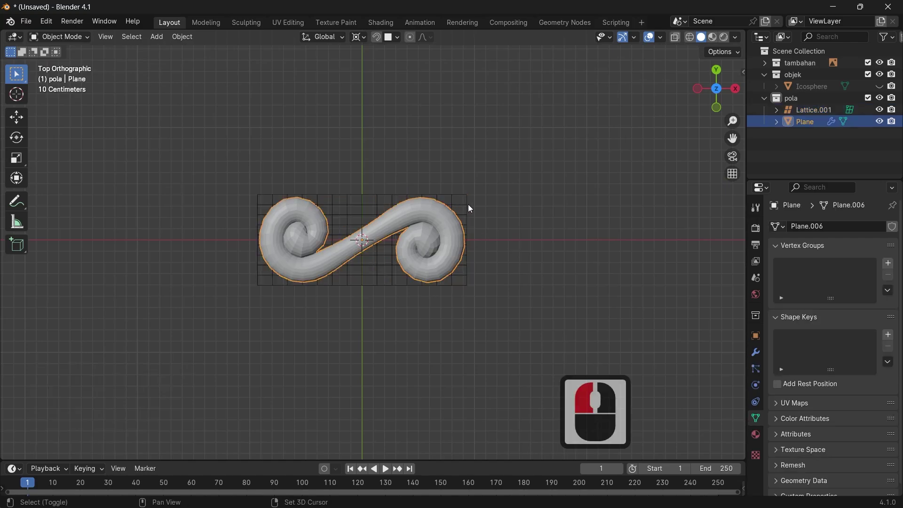
left_click(468, 206, "shift")
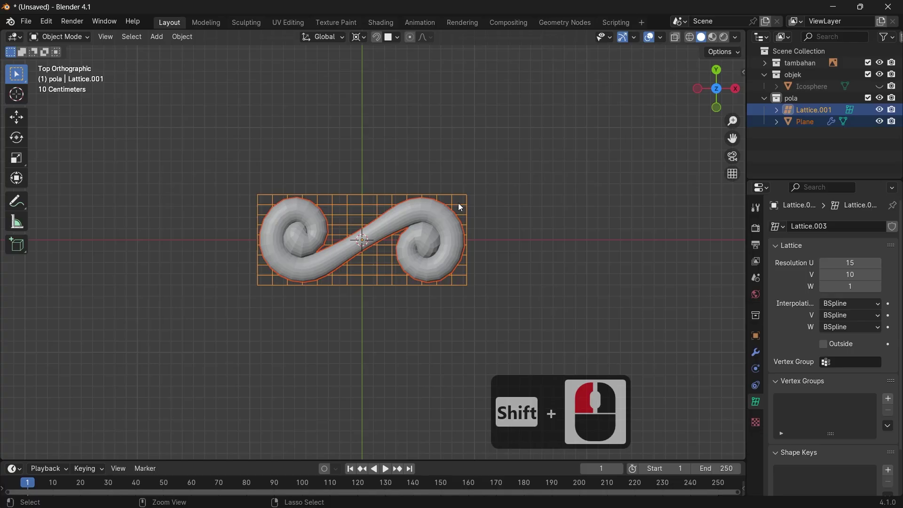
key("ctrl+p")
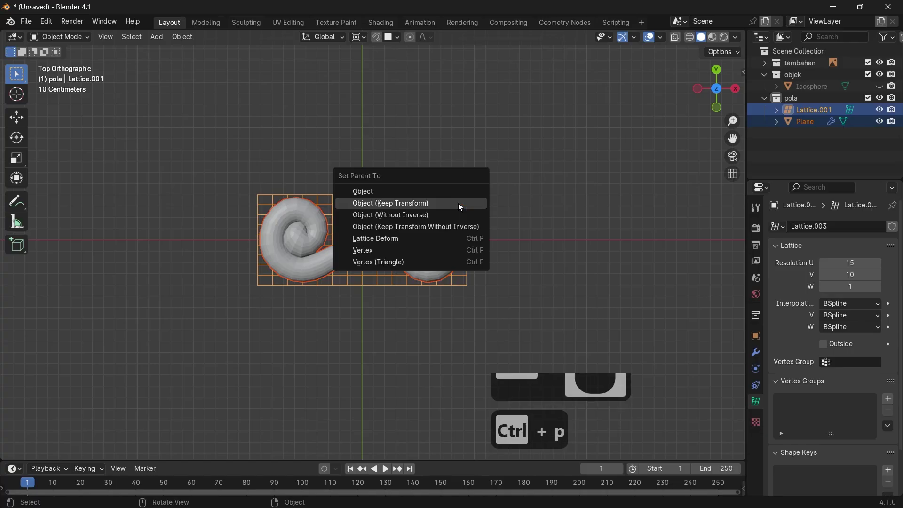
left_click(459, 203)
Test-move the lattice together with its parented S shape, and undo the move
key("g")
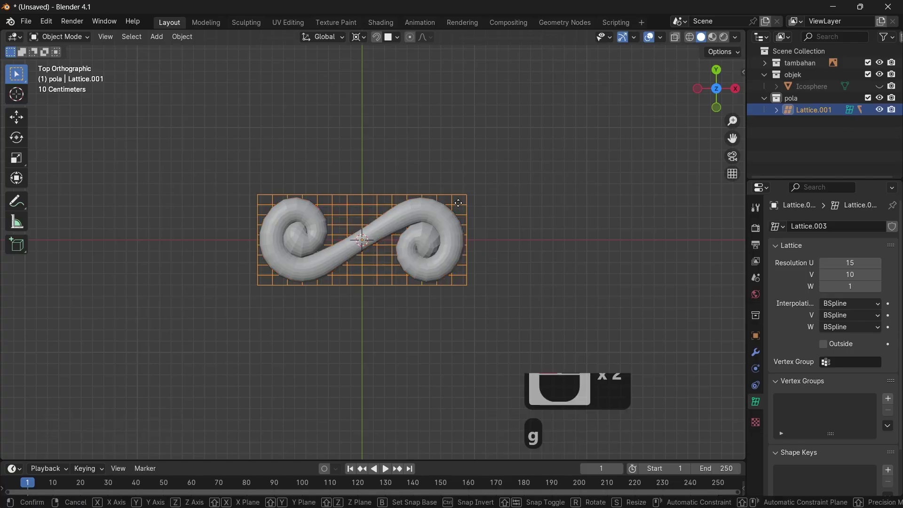
left_click(467, 185)
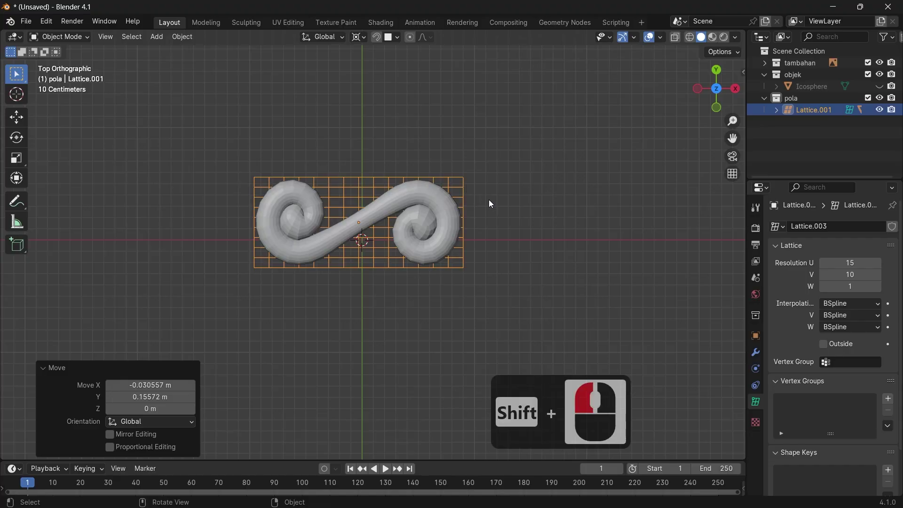
key("ctrl+z")
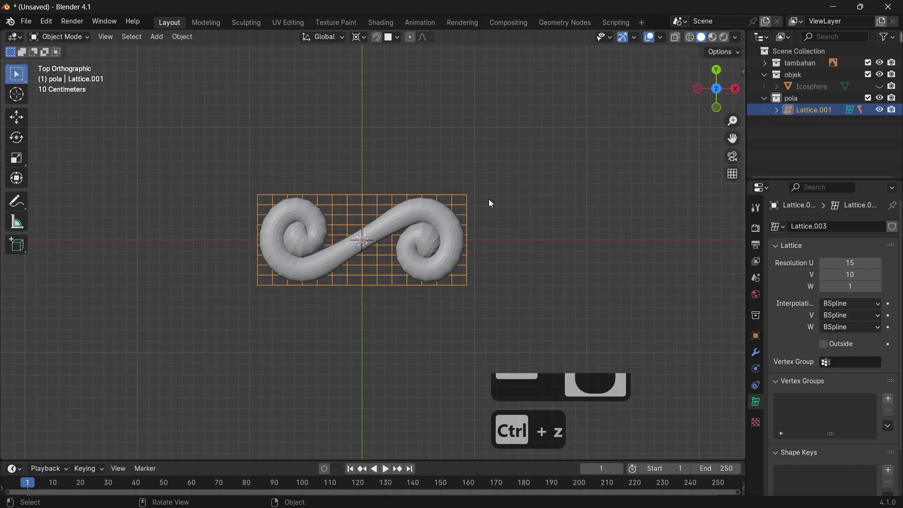
Add a Lattice modifier to the S shape and assign the surrounding lattice as its object
left_click(455, 226)
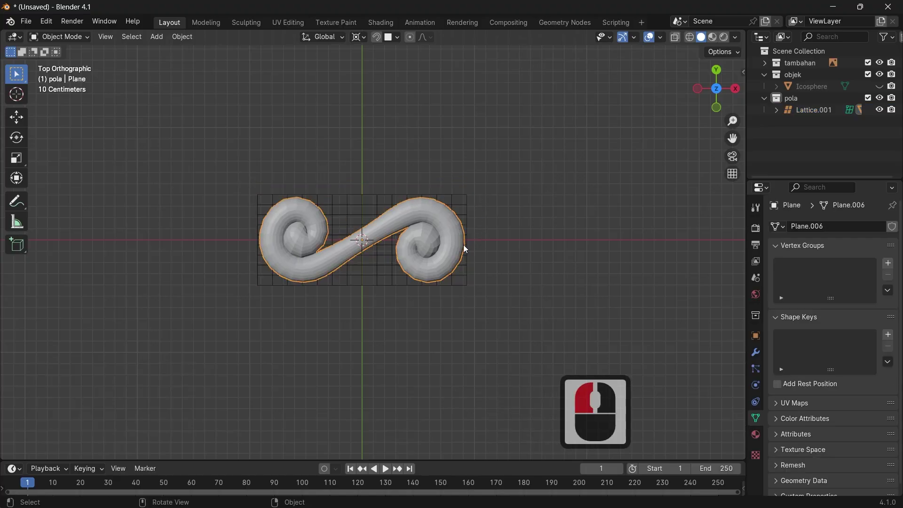
left_click(755, 352)
left_click(837, 255)
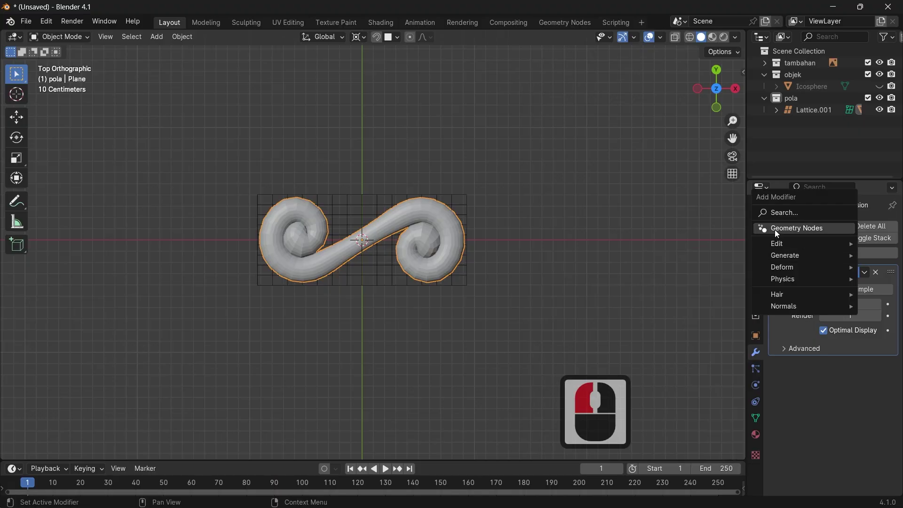
mouse_move(786, 244)
left_click(782, 213)
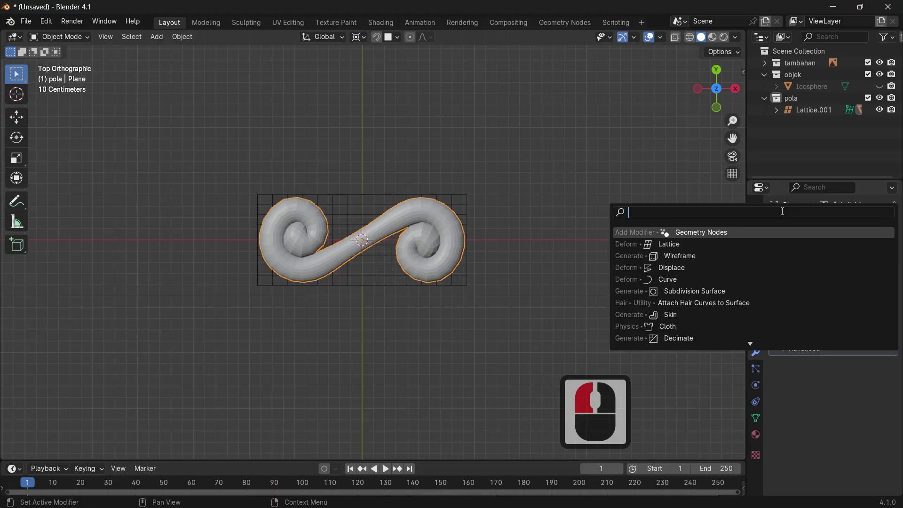
key("Down")
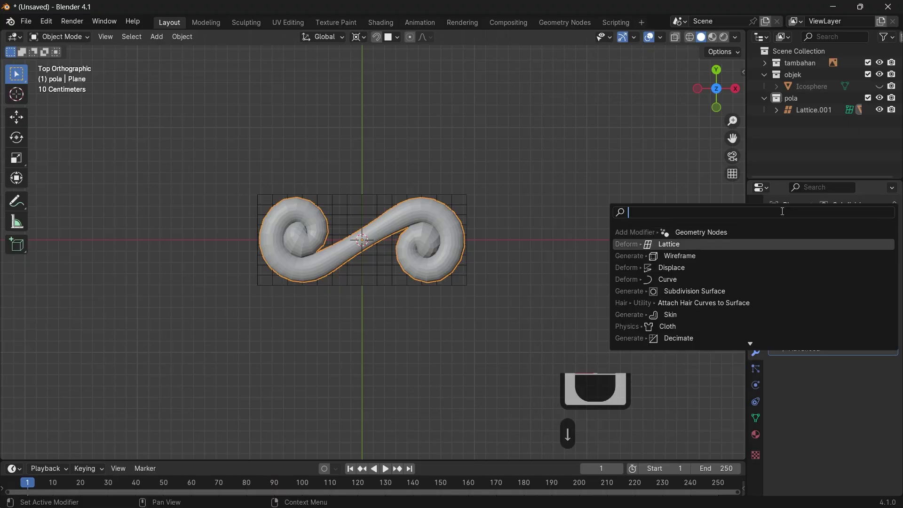
key("Return")
left_click(876, 381)
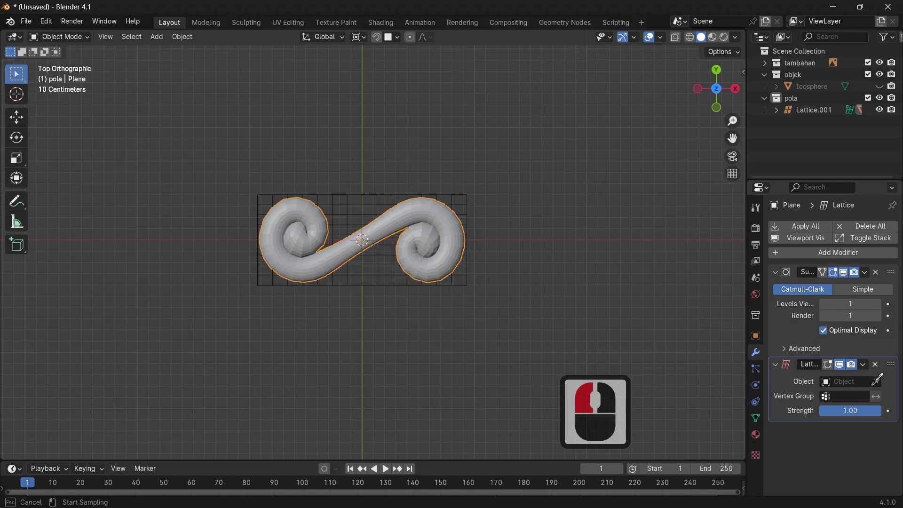
left_click(463, 193)
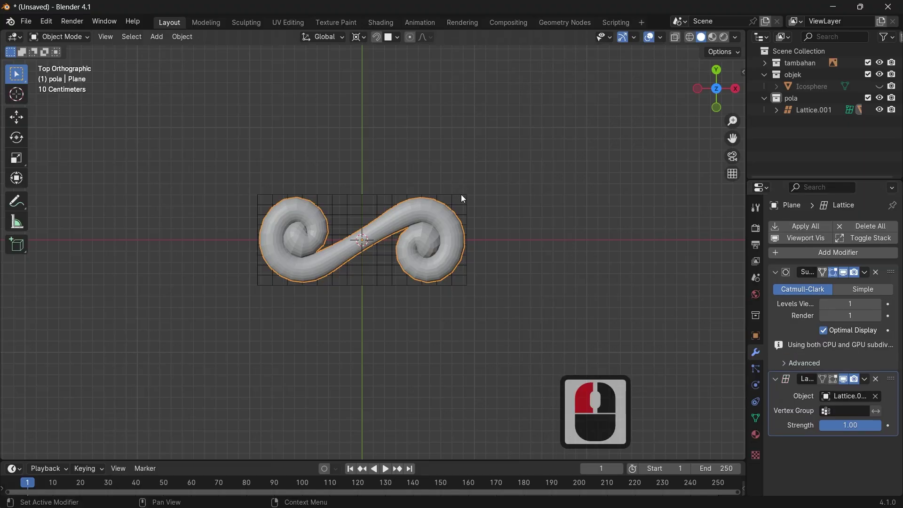
Try moving the lattice points around one spiral with proportional editing on, undo the move, and return to Object Mode
left_click(452, 201)
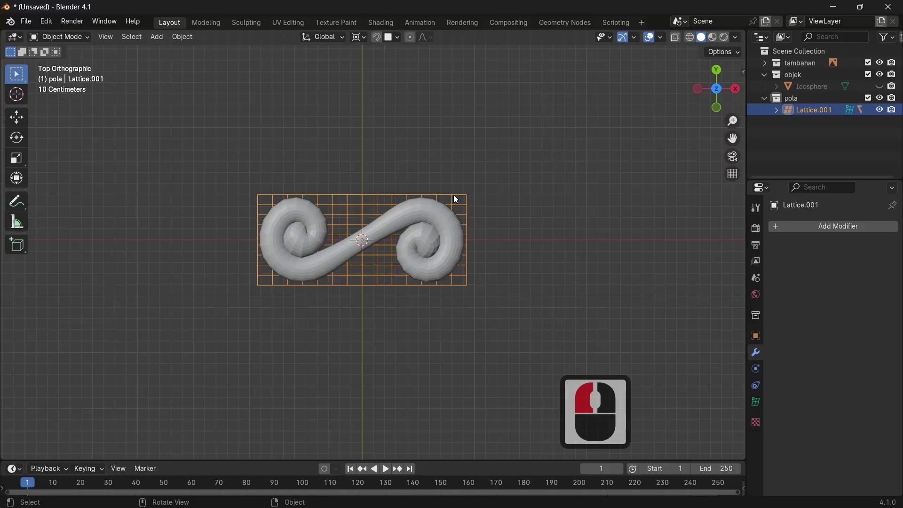
key("Tab")
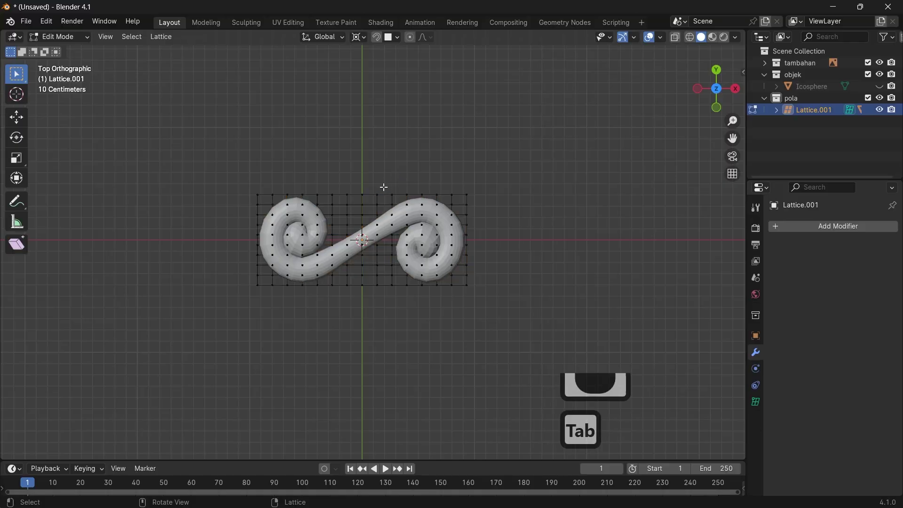
left_click(410, 38)
left_click_drag(481, 308, 385, 161)
key("g")
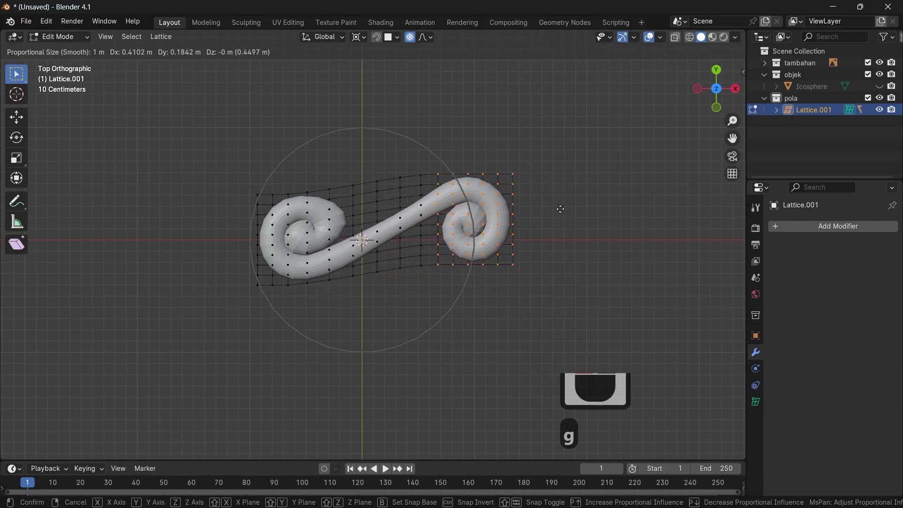
left_click(501, 228)
key("ctrl+z")
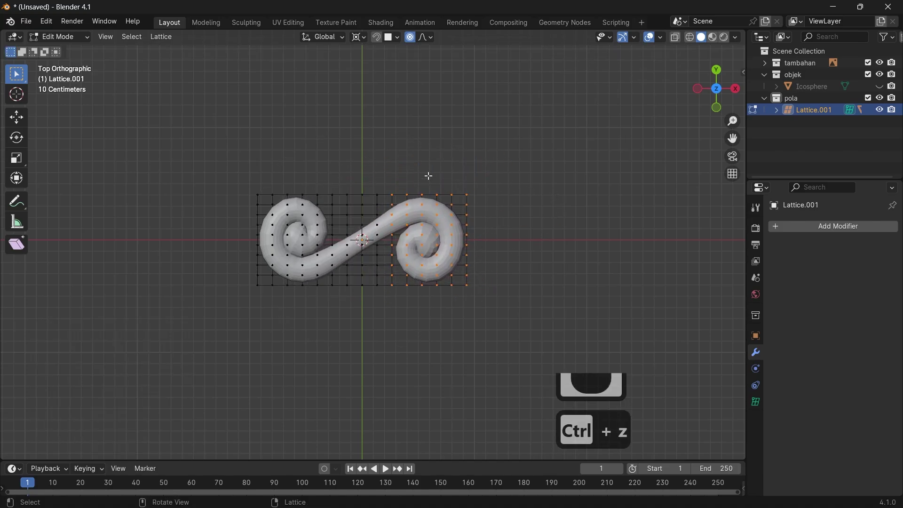
key("Tab")
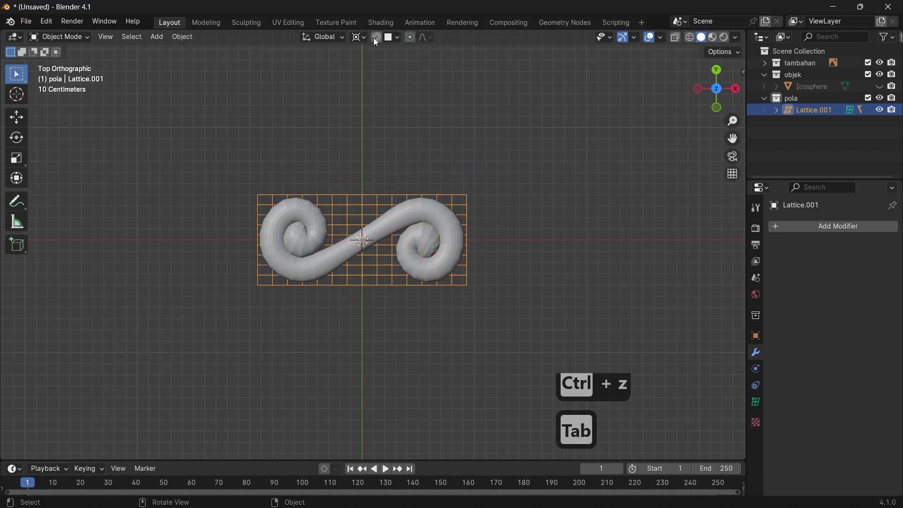
Move the S shape and its lattice together 4 m along the X axis
left_click(446, 257)
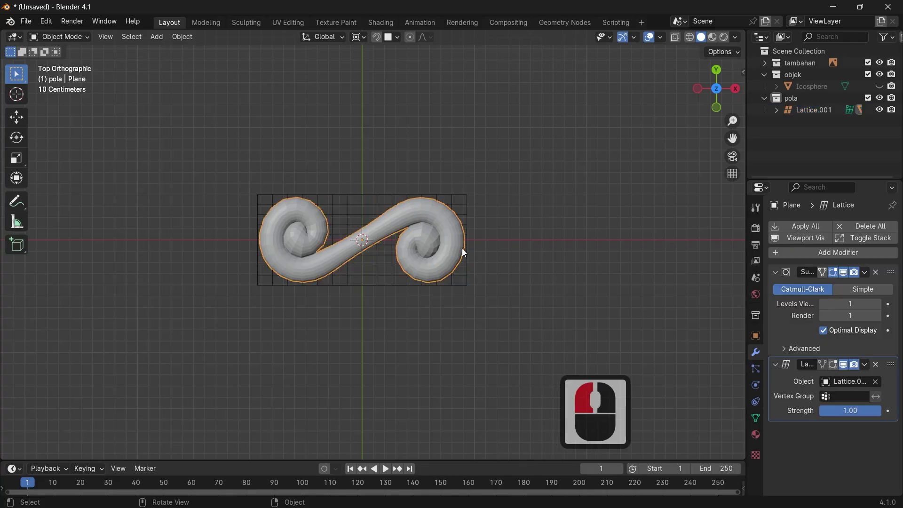
left_click(423, 239, "shift")
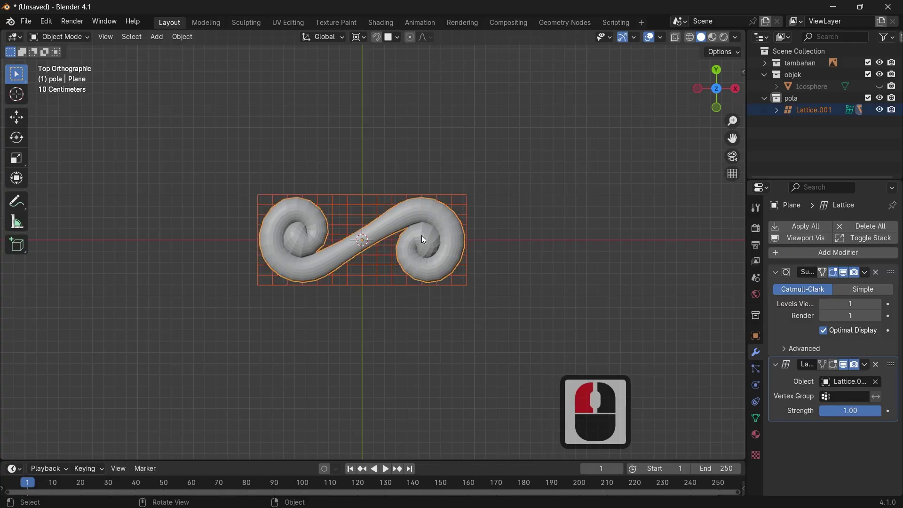
key("g")
key("x")
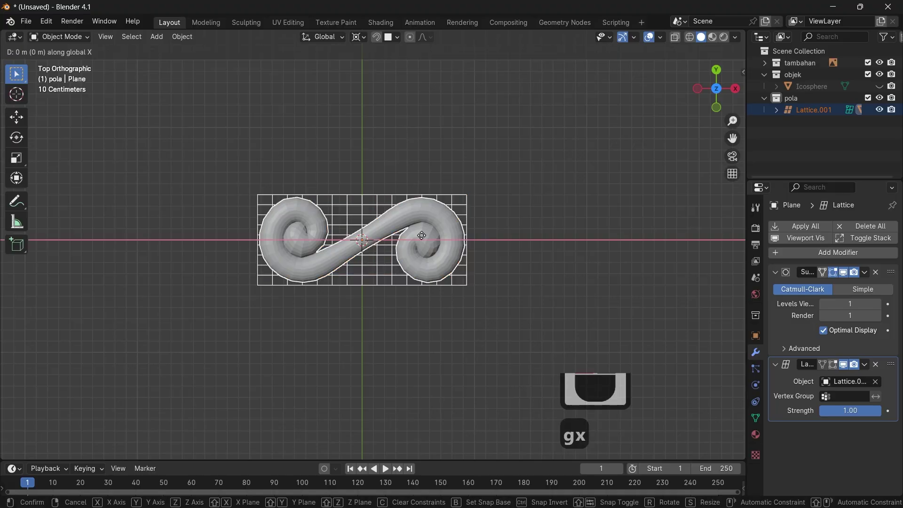
key("4")
left_click(421, 235)
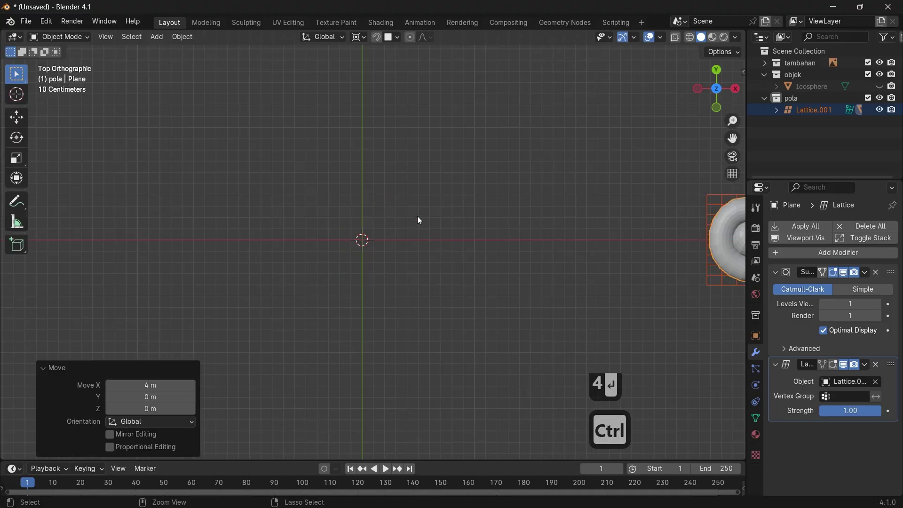
middle_click_drag(417, 215, 430, 289, "ctrl")
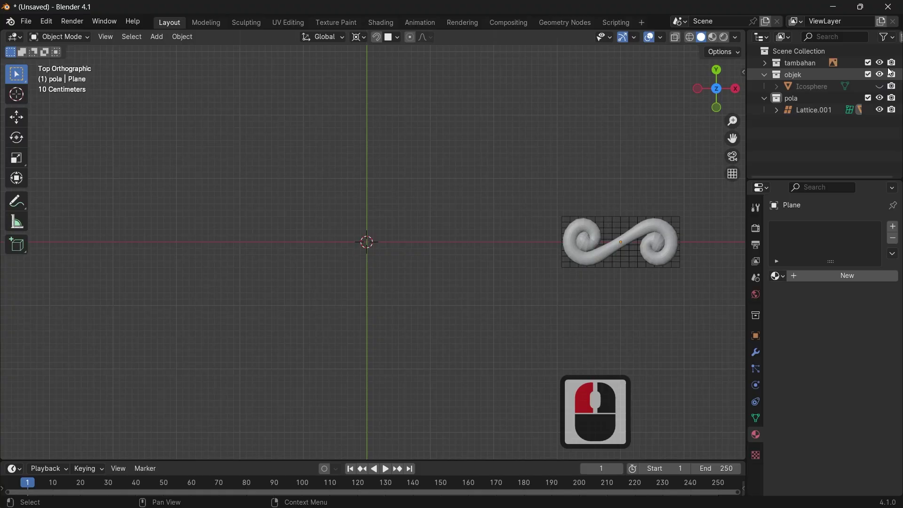
Show the Empty reference image in the tambahan collection and assign the existing Material to the S shape
left_click(765, 63)
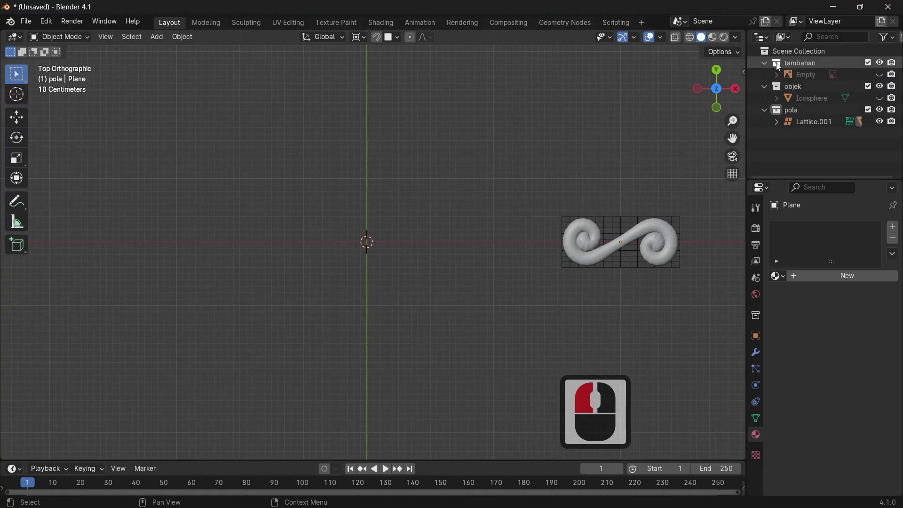
left_click(880, 75)
left_click(599, 264)
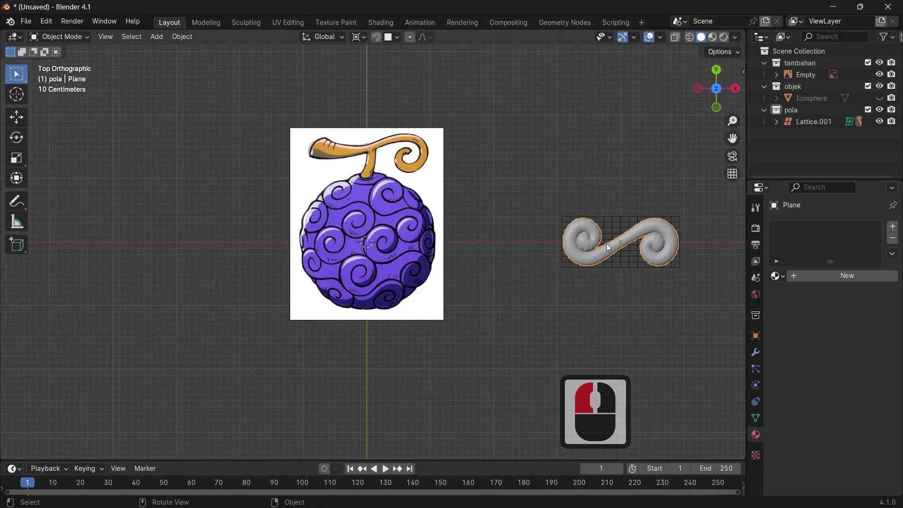
left_click(777, 275)
left_click(779, 295)
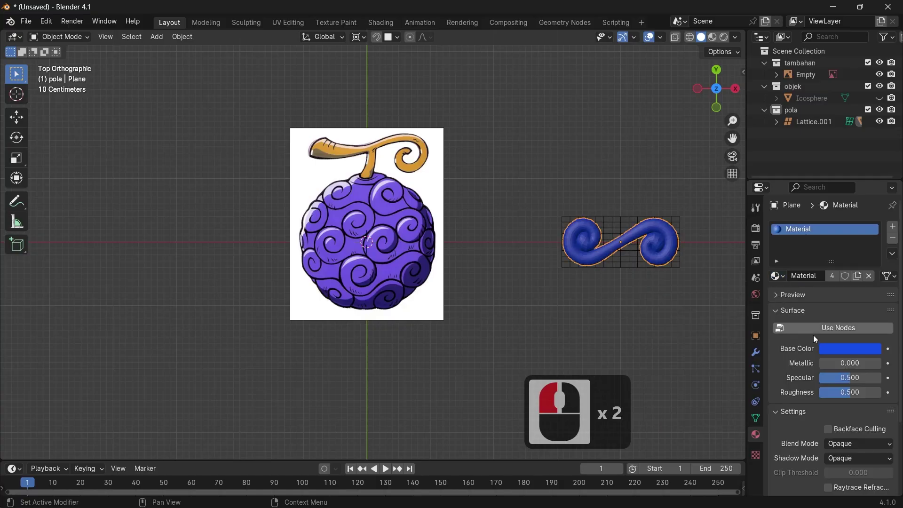
Set the material's base color to the purple sampled from the fruit in the reference image, and deselect the S shape
left_click(837, 347)
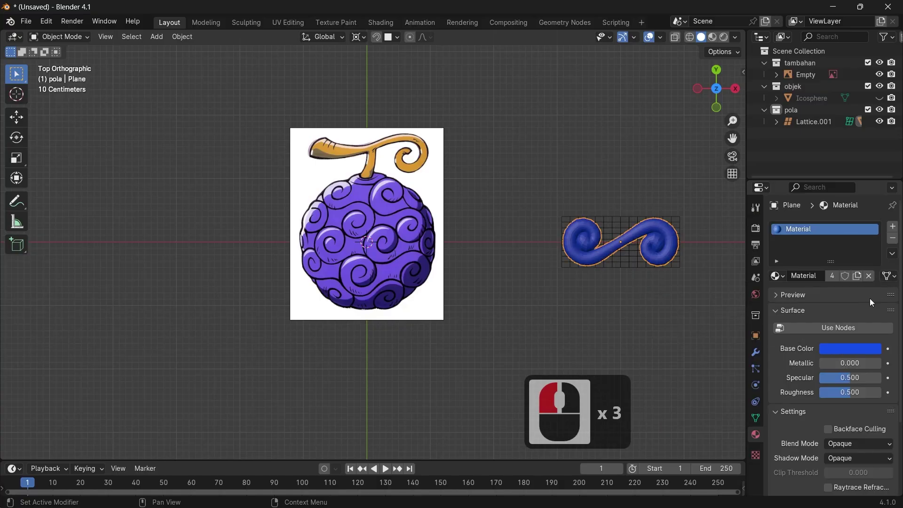
left_click(868, 349)
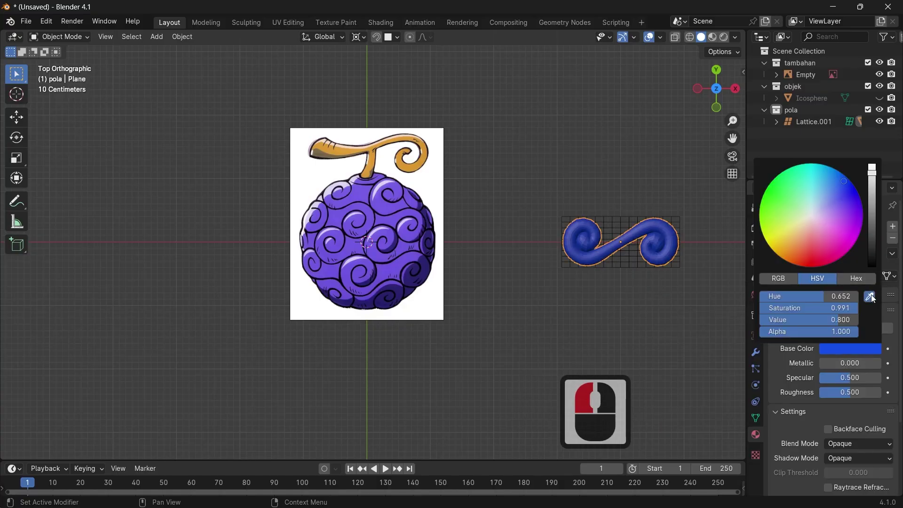
left_click(870, 297)
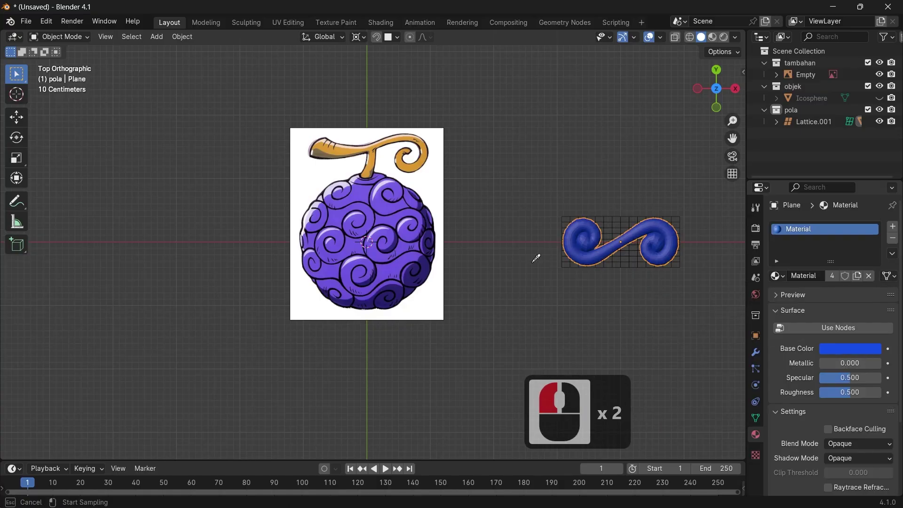
left_click(406, 225)
left_click(626, 202)
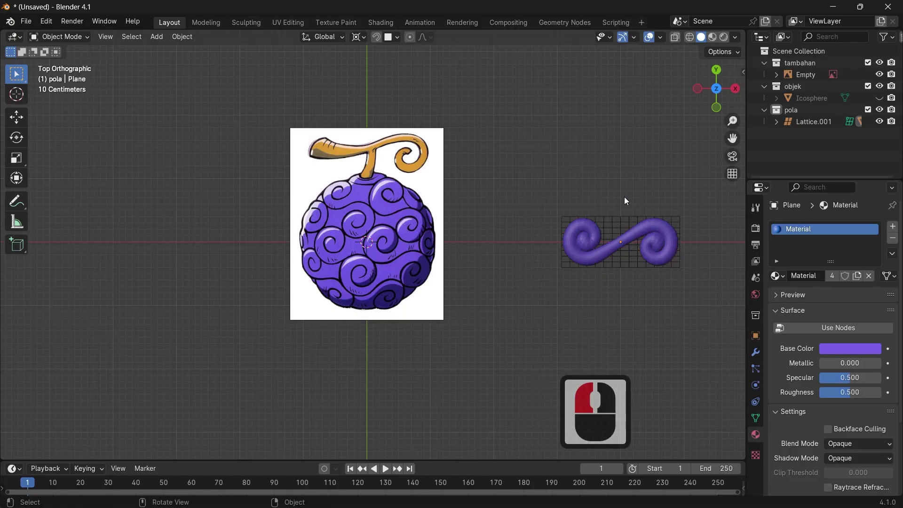
Apply Shade Smooth to the S shape and clear the selection
left_click(663, 228)
right_click(663, 228)
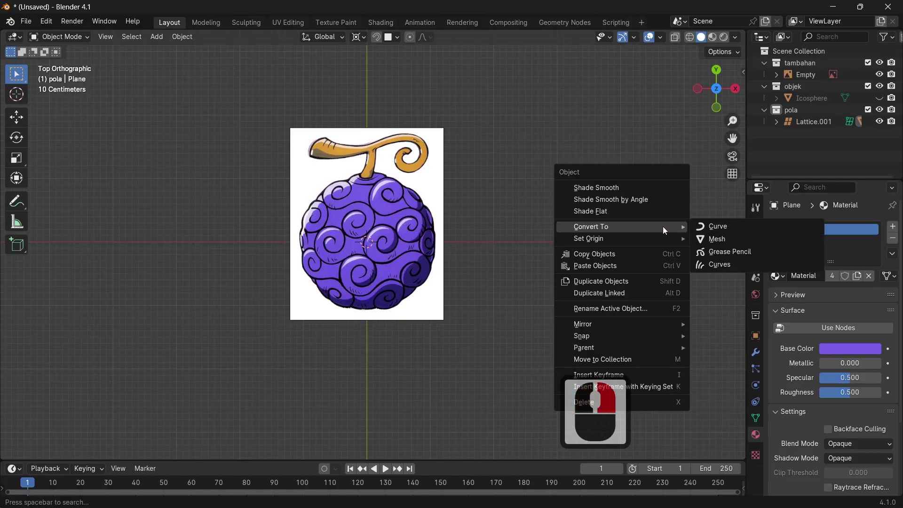
left_click(645, 190)
left_click(645, 190)
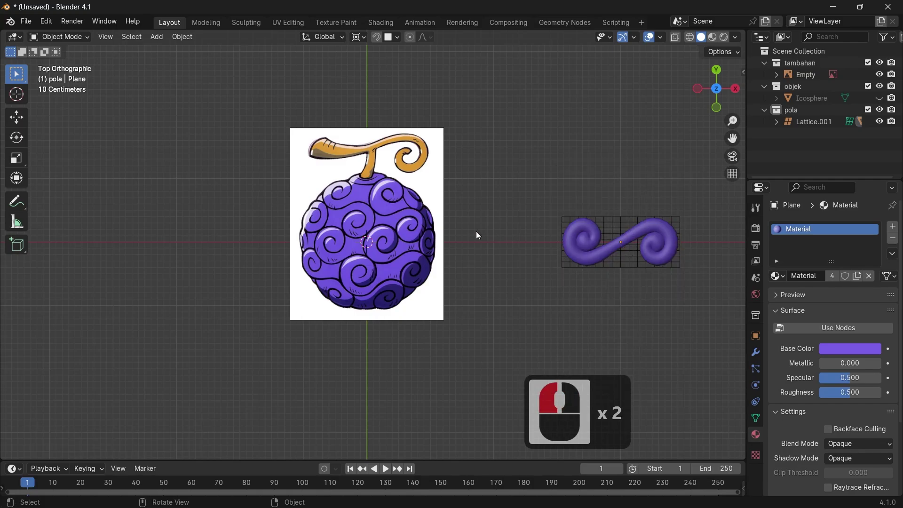
Hide the tambahan collection that holds the reference image
left_click(880, 71)
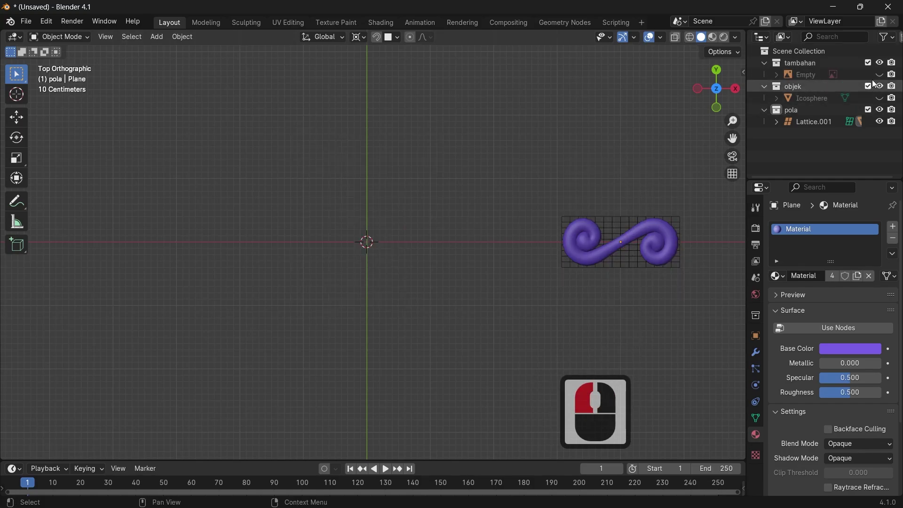
left_click(879, 74)
left_click(879, 63)
left_click(769, 64)
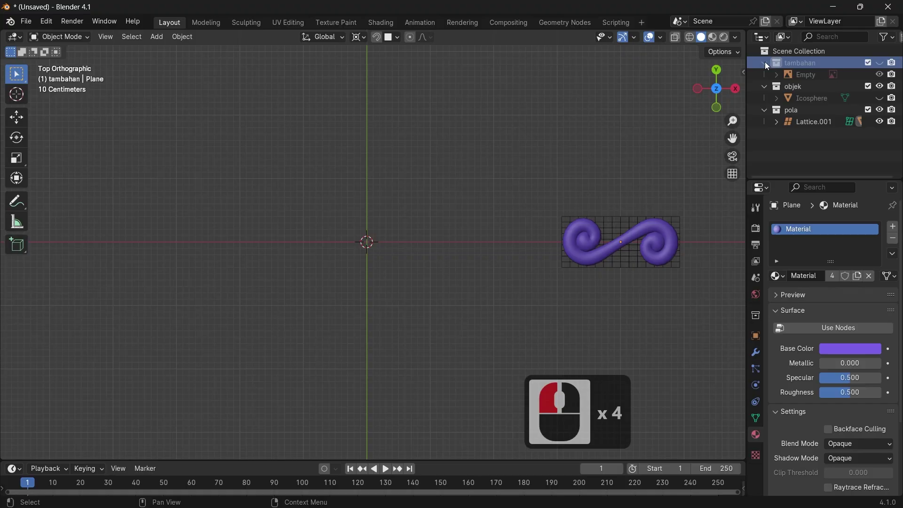
Collapse the tambahan collection, make pola the active collection, and unhide and select the Icosphere
left_click(765, 63)
left_click(769, 63)
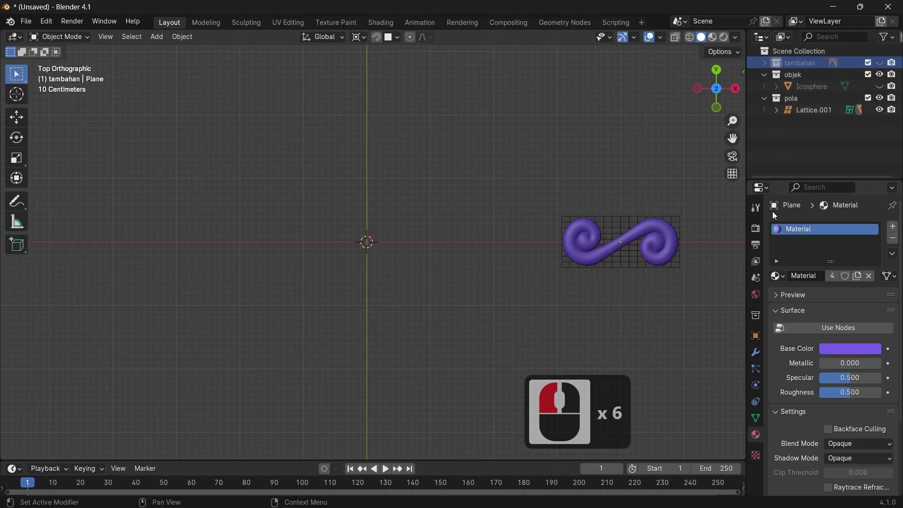
left_click(790, 98)
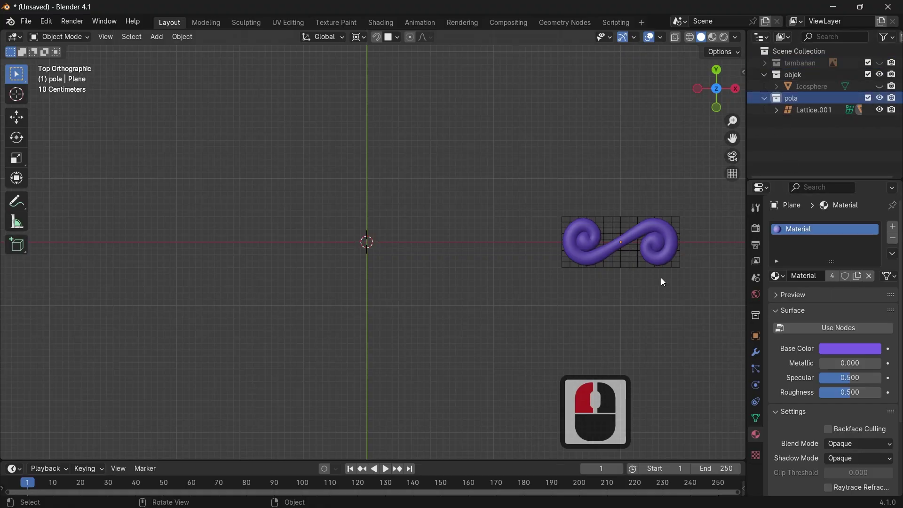
left_click(879, 86)
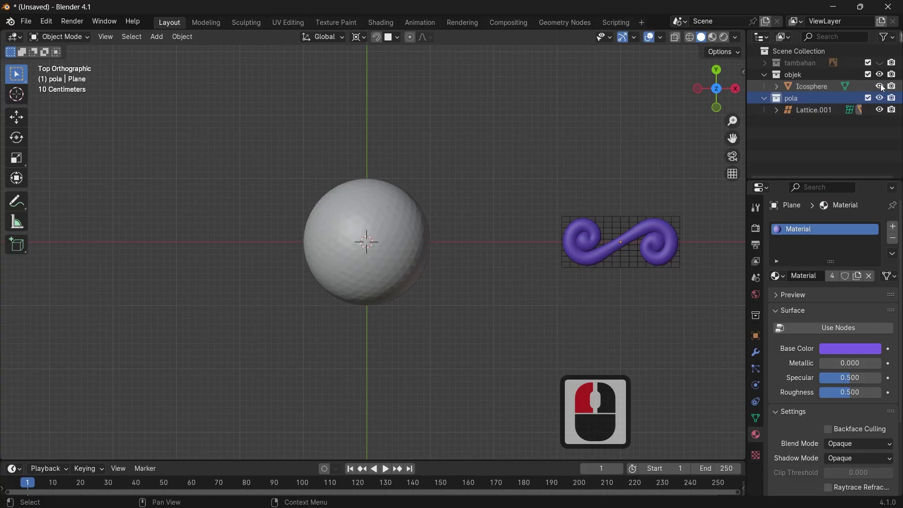
left_click(436, 245)
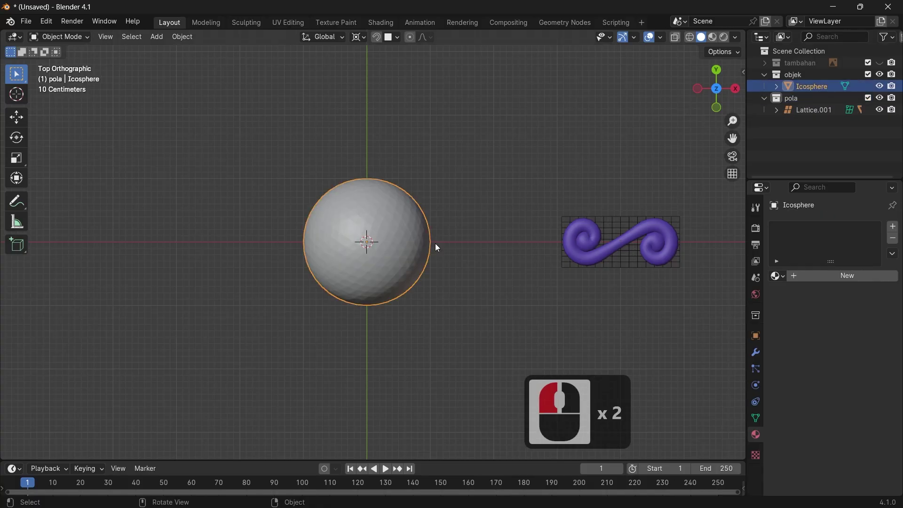
Try to duplicate the S ornament with its lattice onto the icosphere, and undo the copy
left_click(577, 232)
left_click(608, 221)
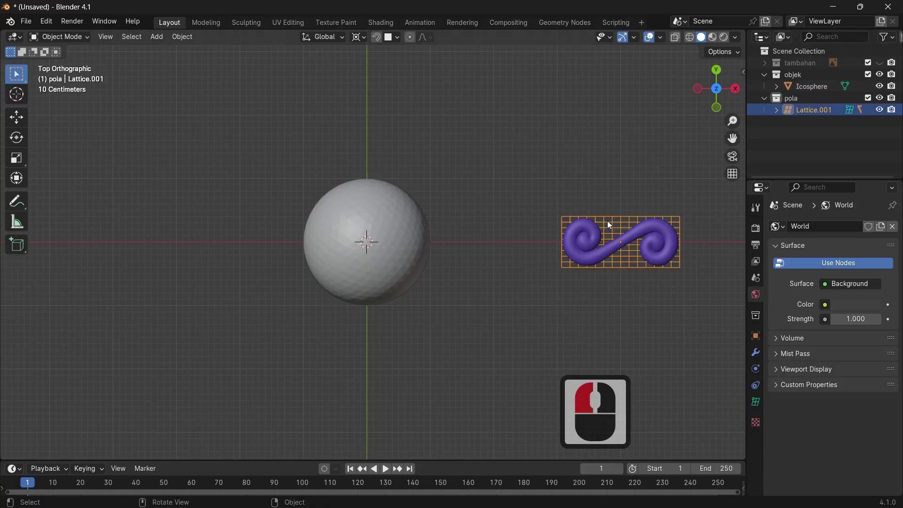
left_click_drag(606, 278, 562, 229)
key("shift+d")
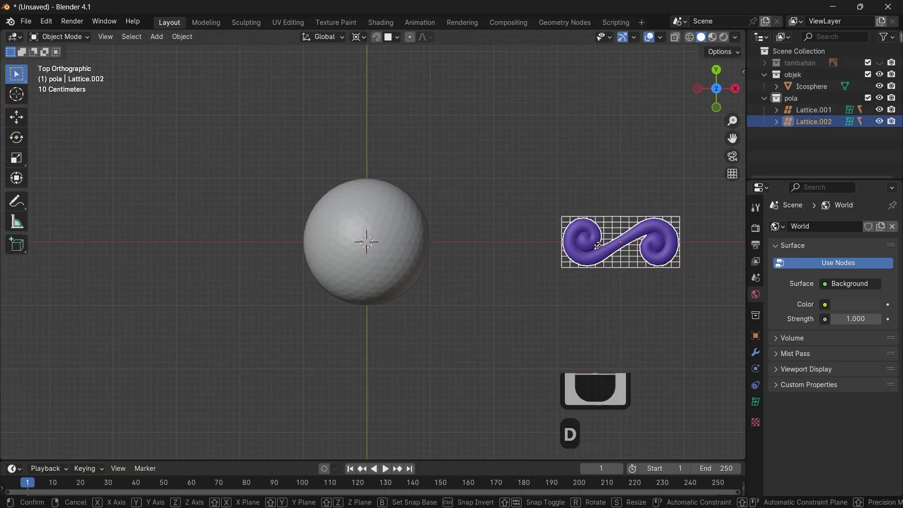
left_click(383, 241)
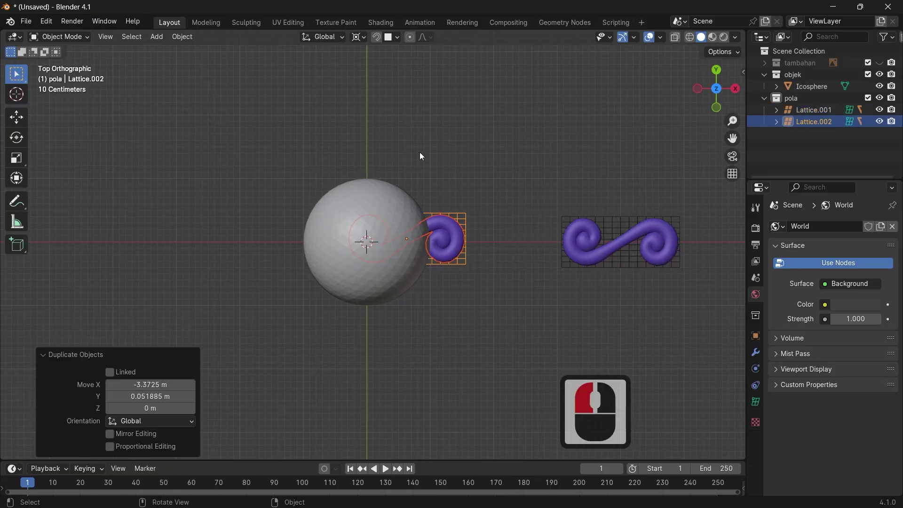
key("ctrl+z")
key("ctrl+z")
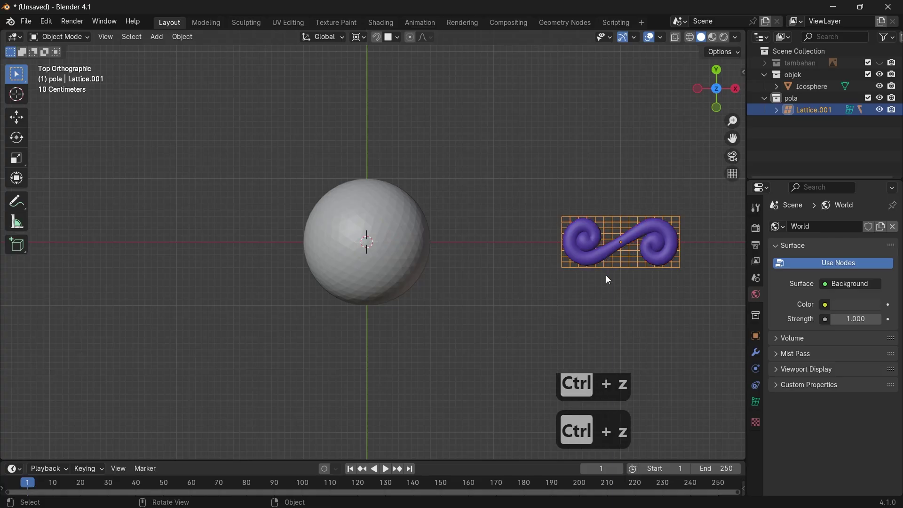
Change the transform pivot point and enable snapping to faces, using Center as the snap base with Align Rotation to Target
left_click_drag(608, 287, 536, 226)
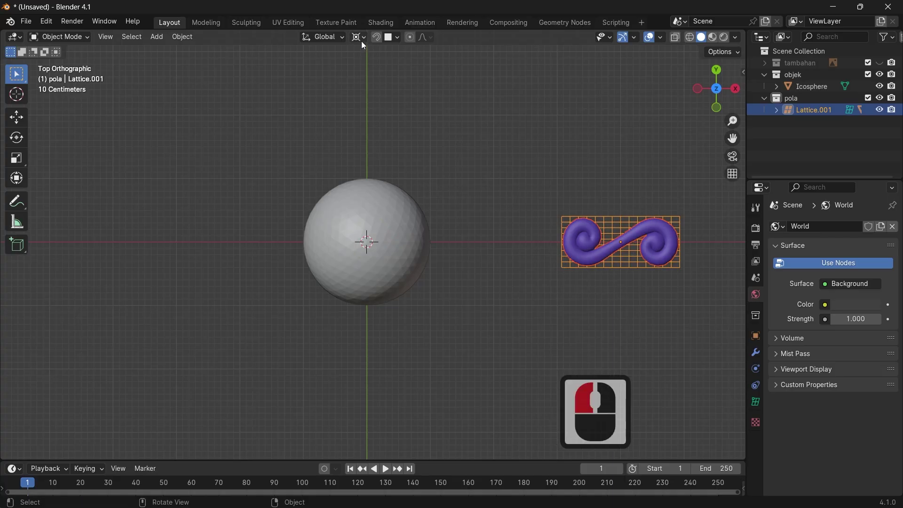
left_click(361, 37)
left_click(373, 104)
left_click(376, 37)
left_click(394, 37)
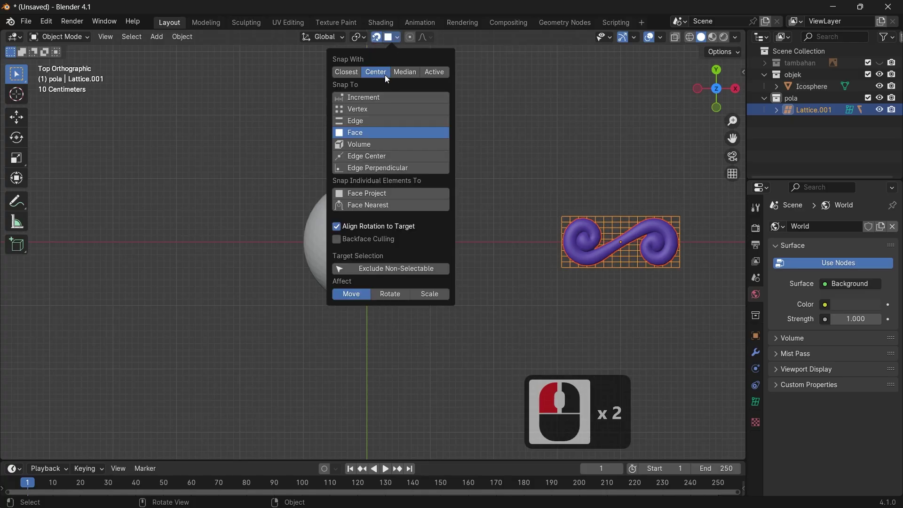
left_click(512, 191)
Duplicate the S ornament together with its lattice and snap the copy onto the icosphere's surface
left_click_drag(630, 289, 541, 214)
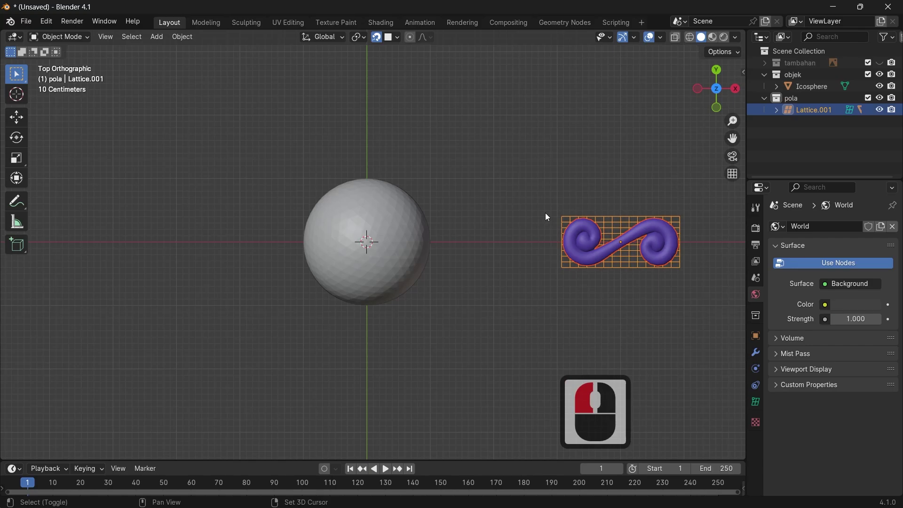
key("shift+d")
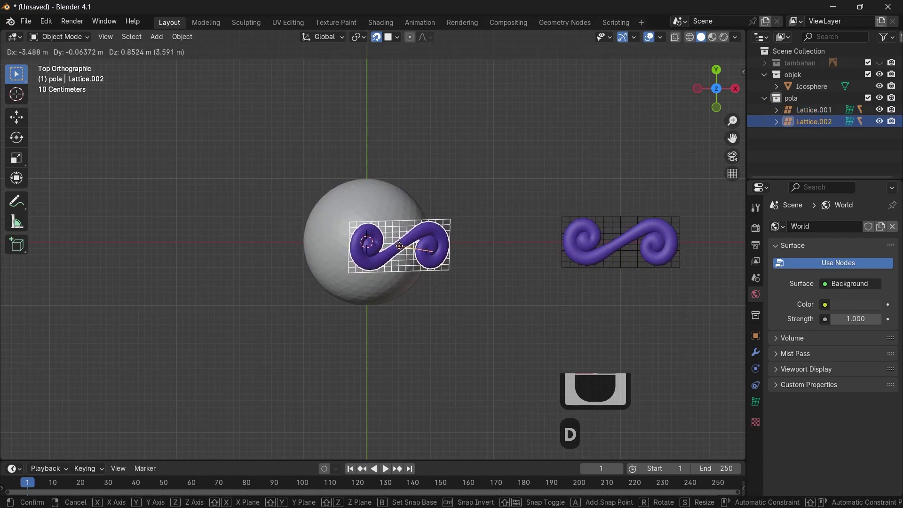
left_click(390, 250)
Scale the copied ornament and lattice down to about 0.57, and enlarge them by 1.118 to fit the sphere
middle_click_drag(475, 301, 394, 258)
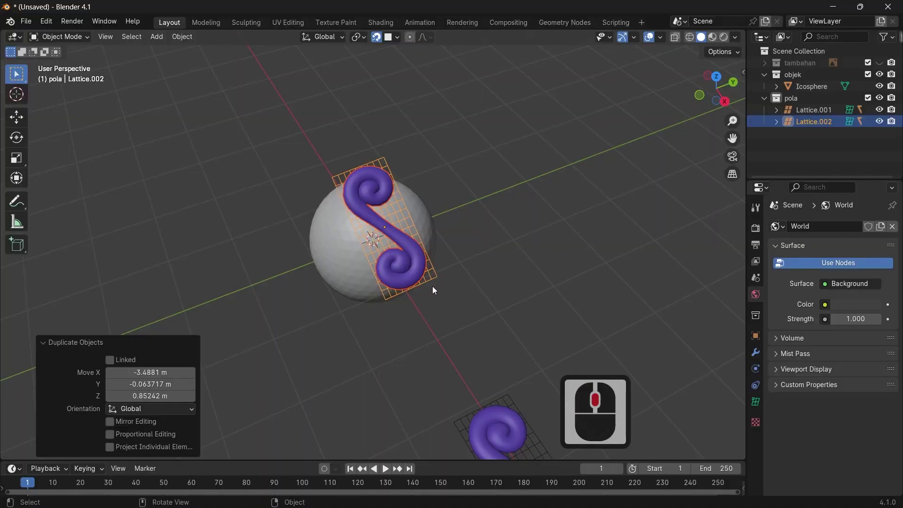
key("s")
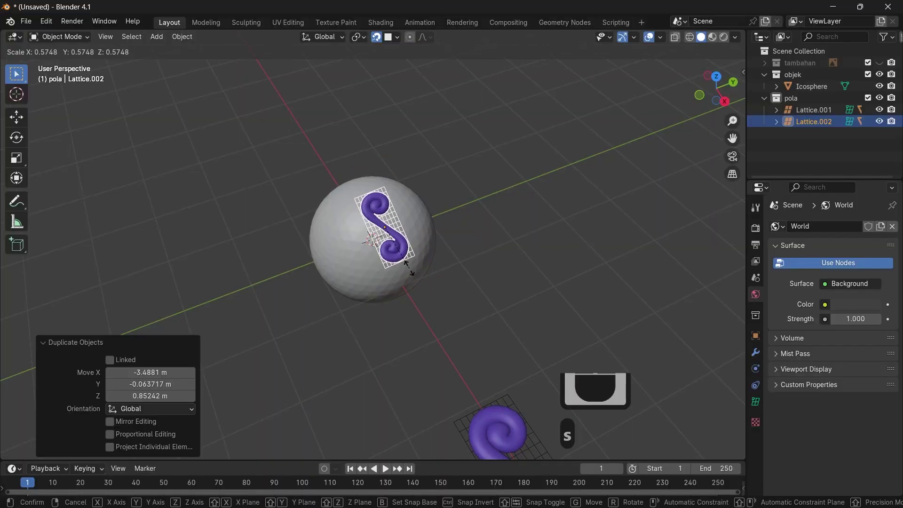
left_click(408, 267)
mouse_move(412, 264)
middle_mouse_down()
mouse_move(470, 201)
mouse_move(487, 246)
mouse_move(464, 273)
mouse_move(427, 259)
mouse_move(439, 223)
mouse_move(439, 253)
mouse_move(423, 256)
middle_mouse_up()
key("s")
left_click(432, 263)
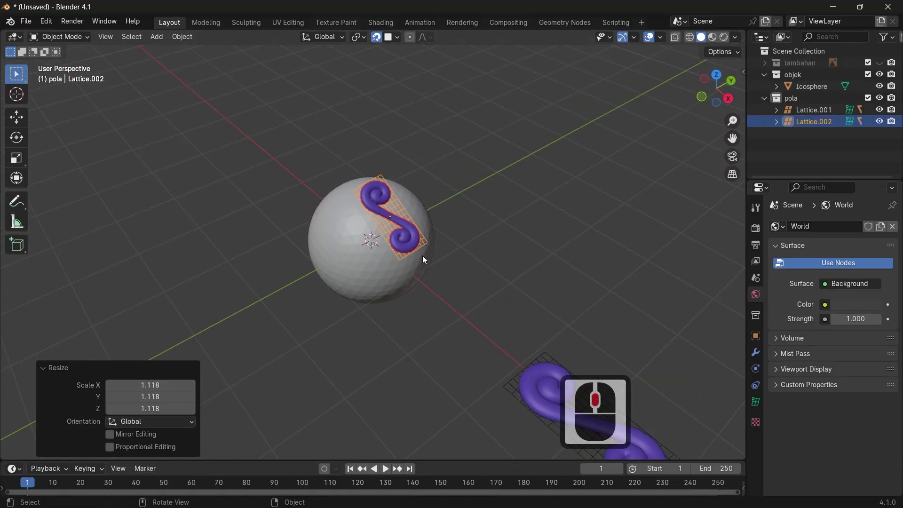
Rotate the copied ornament about 17.9° in the view and slide it down along the sphere, about -0.39 m in Y and -0.26 m in Z
key("r")
left_click(421, 241)
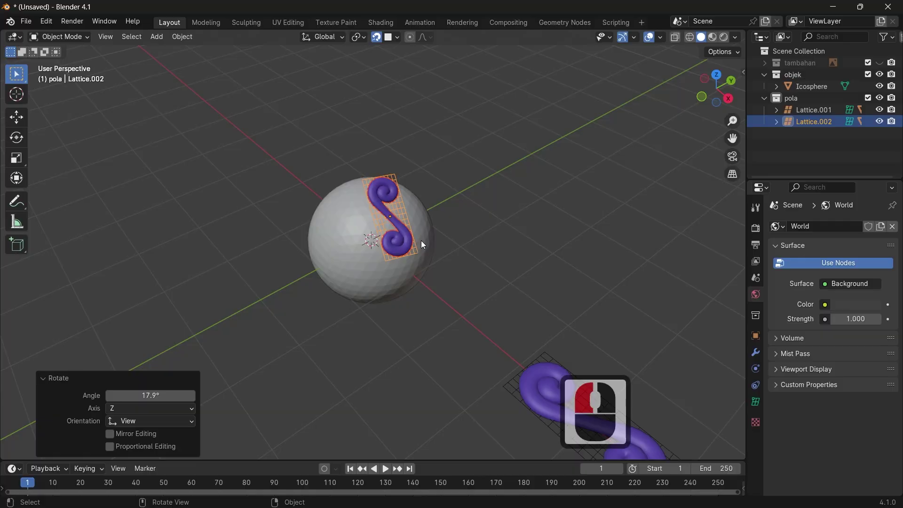
key("g")
left_click(376, 248)
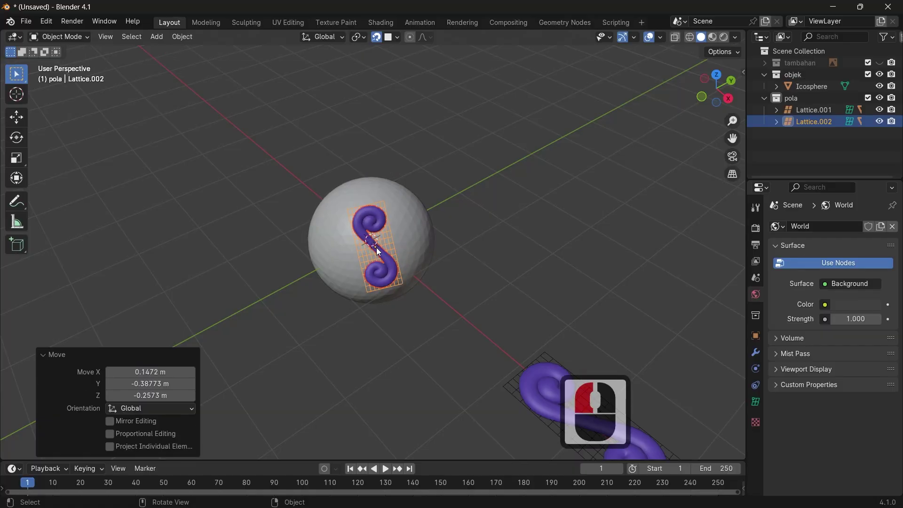
middle_click_drag(376, 247, 408, 233)
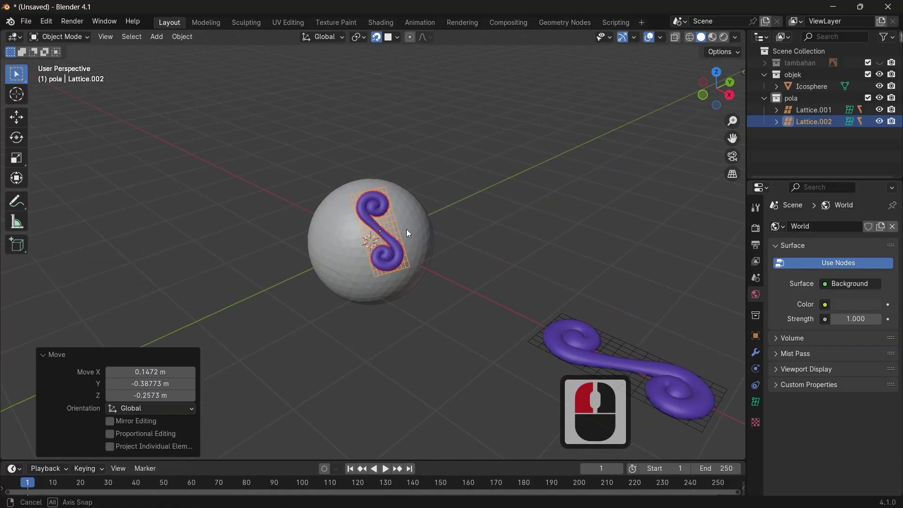
middle_click_drag(424, 277, 442, 285)
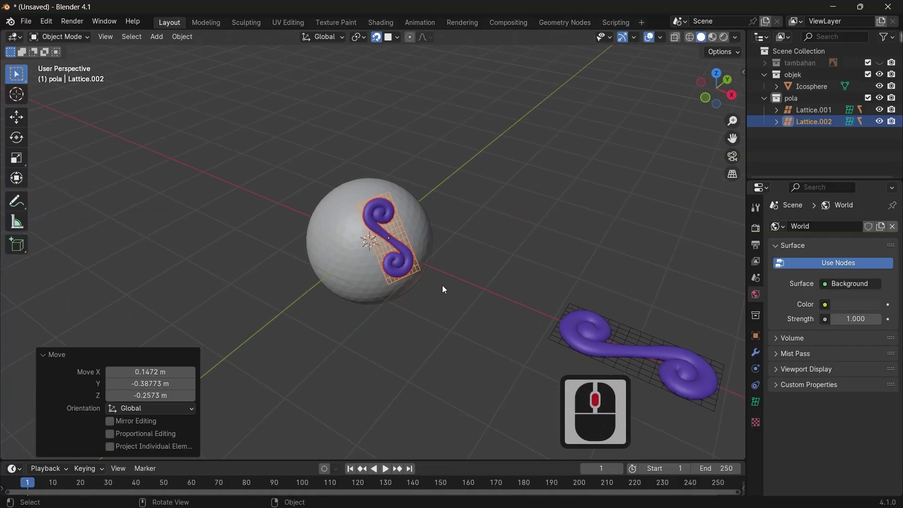
Select only the copied ornament's lattice and add a Shrinkwrap modifier to it
left_click(376, 241)
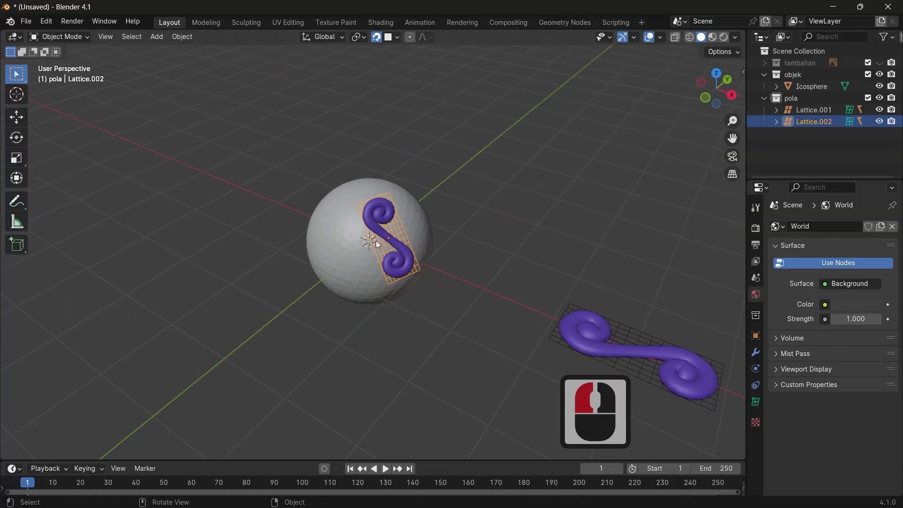
middle_click_drag(376, 240, 403, 235)
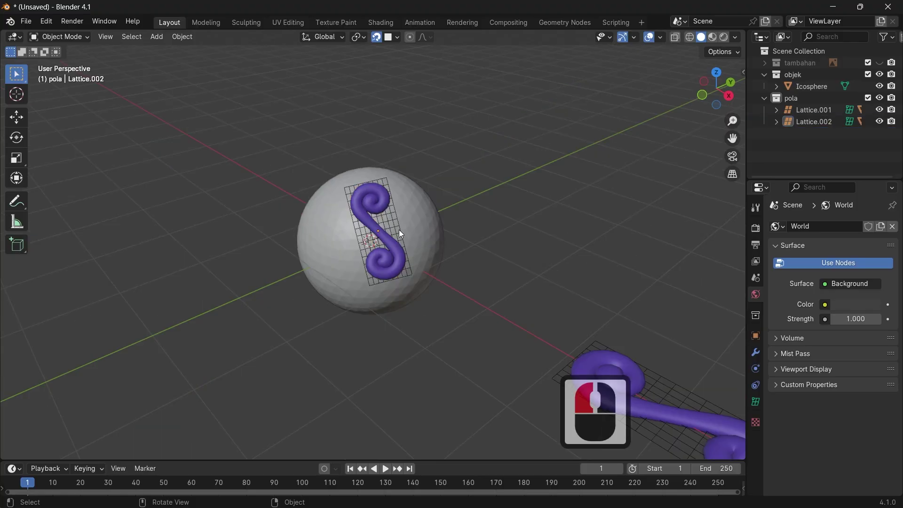
left_click(400, 232)
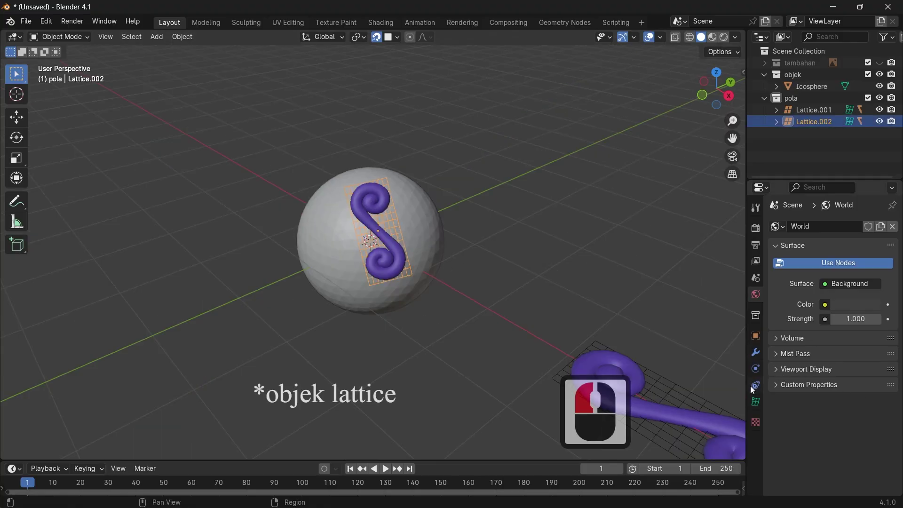
left_click(753, 350)
left_click(822, 230)
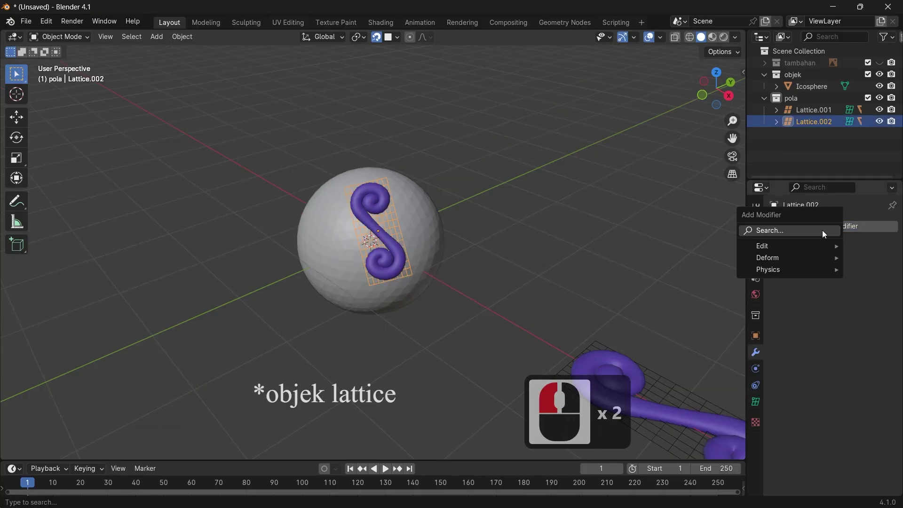
mouse_move(809, 247)
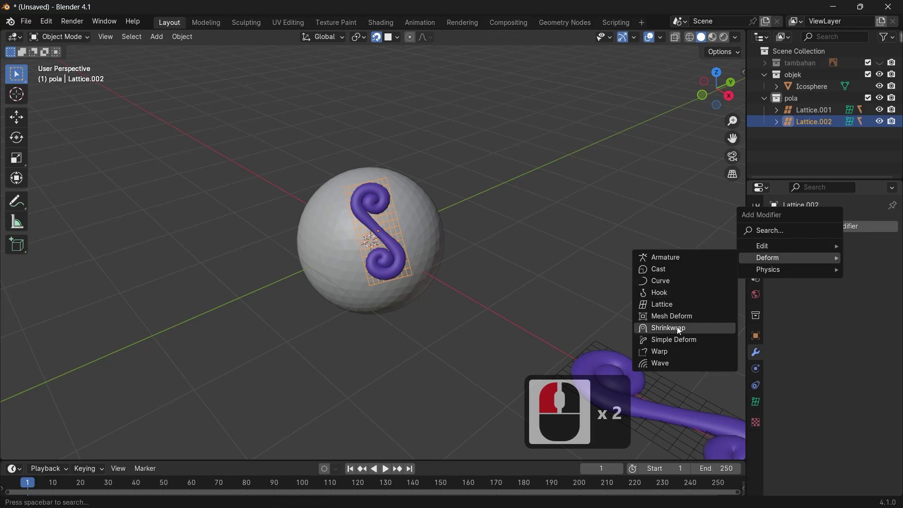
left_click(677, 327)
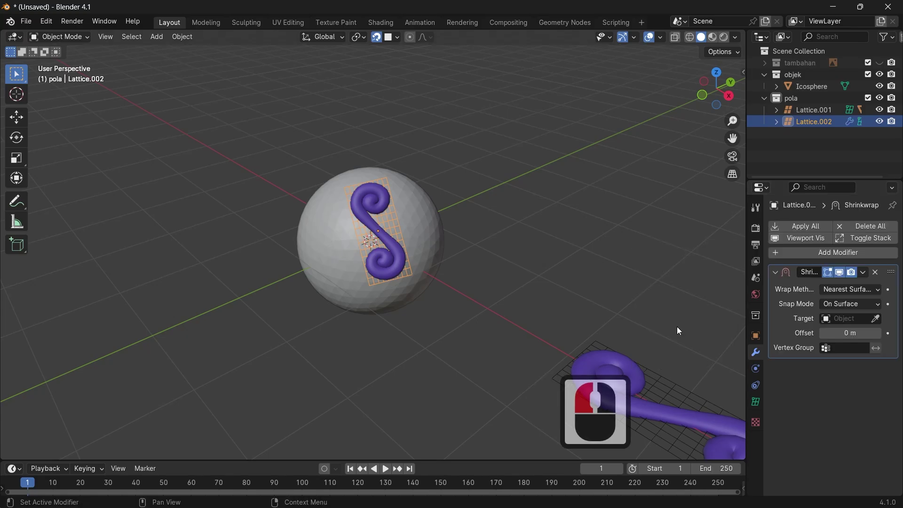
Set the Icosphere as the target of the lattice's Shrinkwrap modifier by sampling it in the viewport
middle_click_drag(557, 286, 617, 275)
left_click(875, 319)
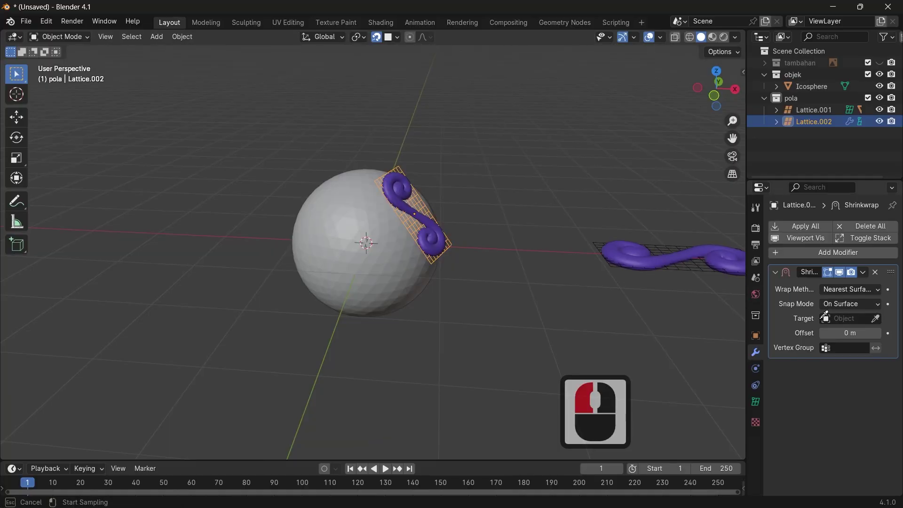
left_click(371, 246)
middle_click_drag(386, 241, 456, 225)
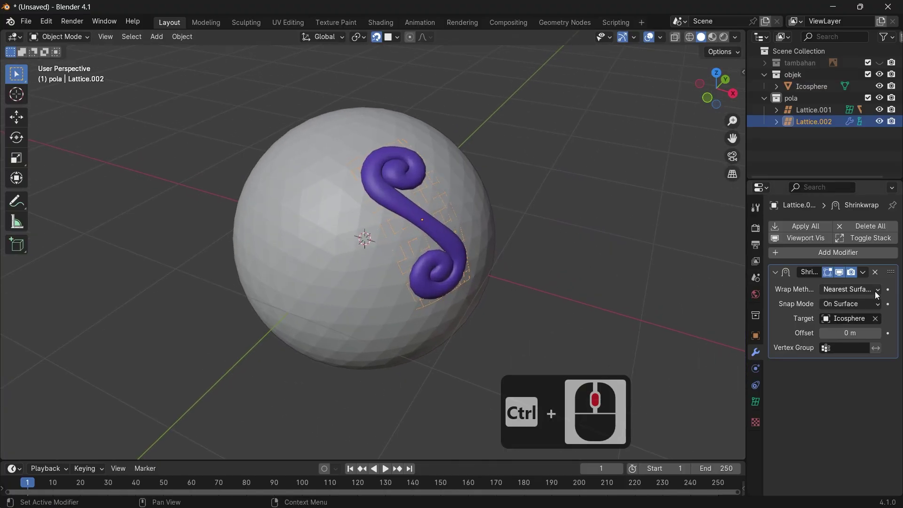
Set the Shrinkwrap wrap method to Project along the Z axis, with Negative enabled alongside Positive
left_click(841, 289)
left_click(821, 314)
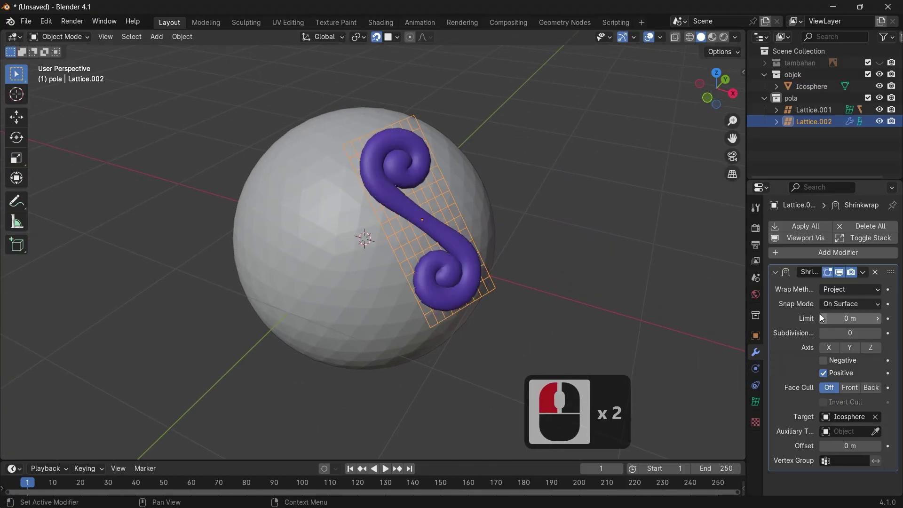
left_click(825, 362)
left_click(871, 347)
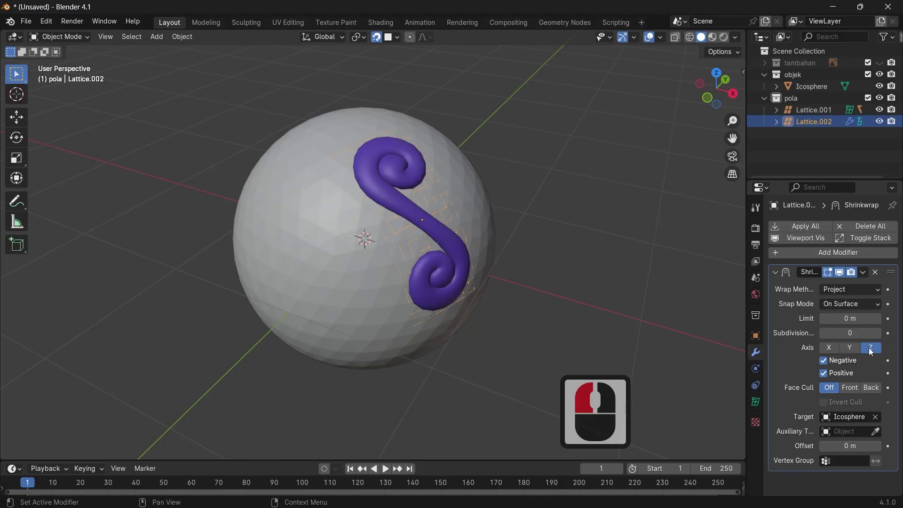
Scale the shrinkwrapped lattice down to 0.829 of its size
middle_click_drag(557, 300, 530, 358)
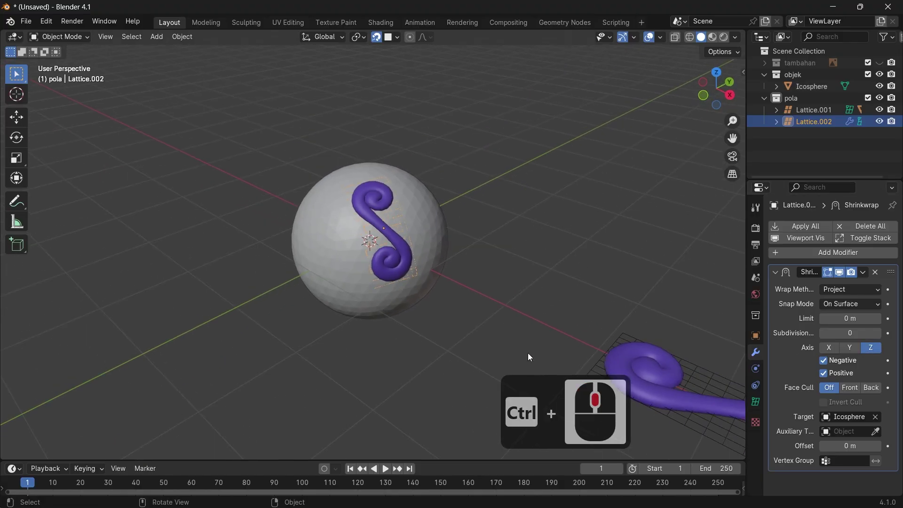
key("s")
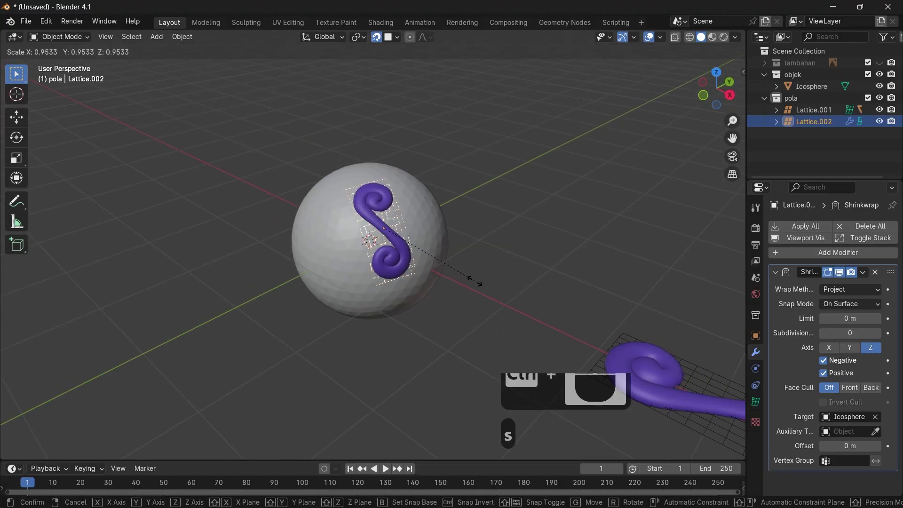
left_click(464, 278)
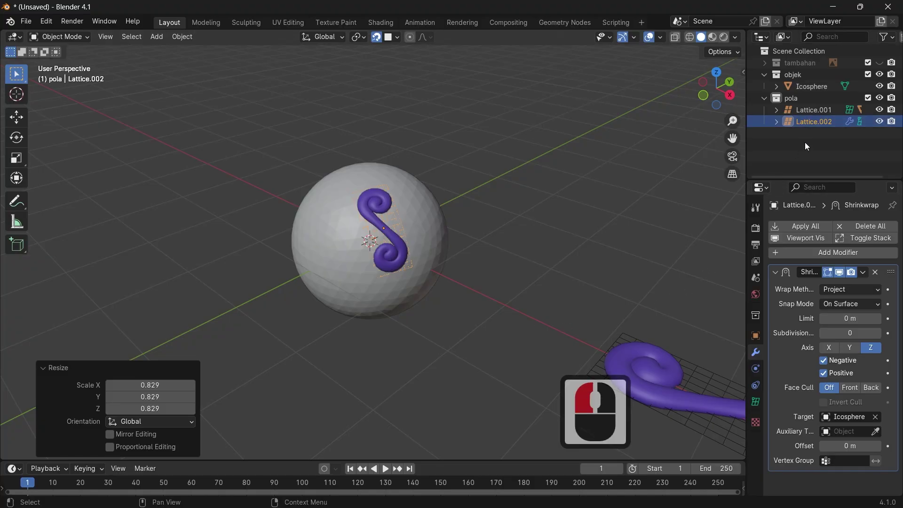
Select the wrapped S ornament along with its lattice and duplicate the pair repeatedly across the icosphere's surface
left_click(795, 122)
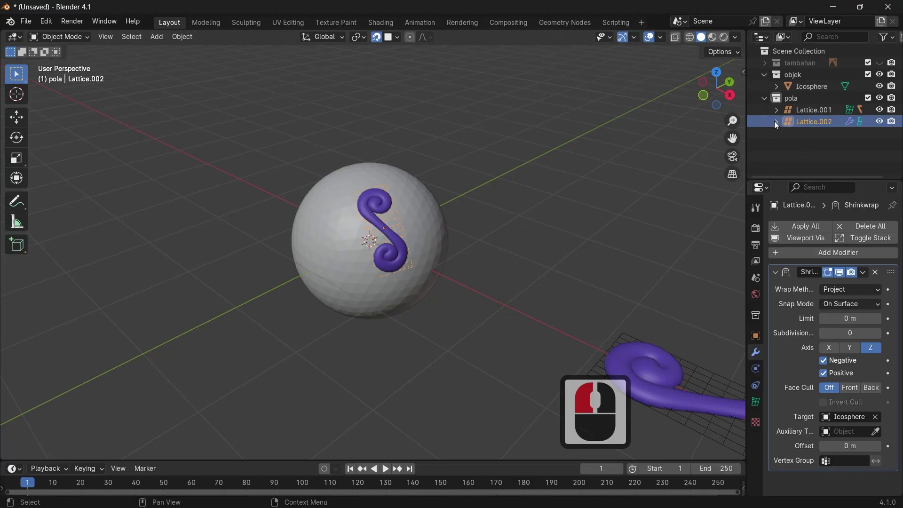
left_click(391, 232, "shift")
key("shift+d")
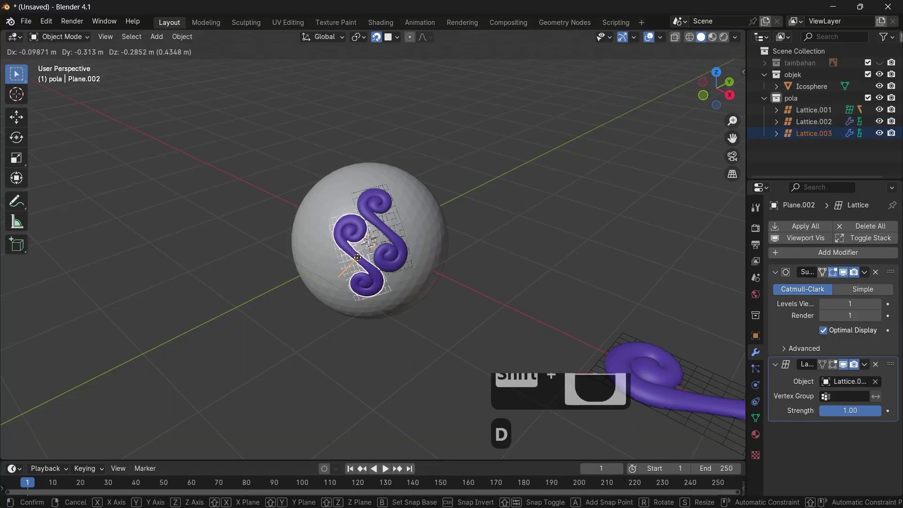
left_click(357, 258)
key("shift+d")
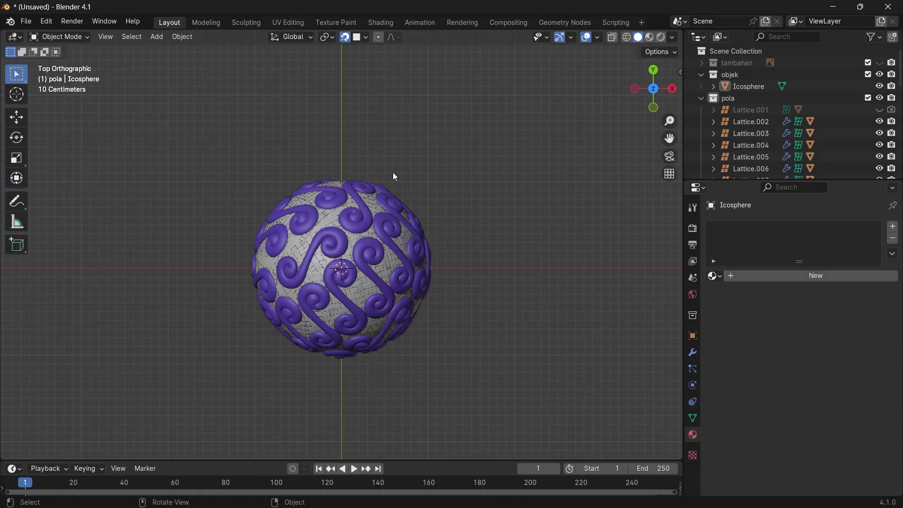
Turn off snapping and add a 2 m plane to the objek collection
key("1")
key("ctrl+1")
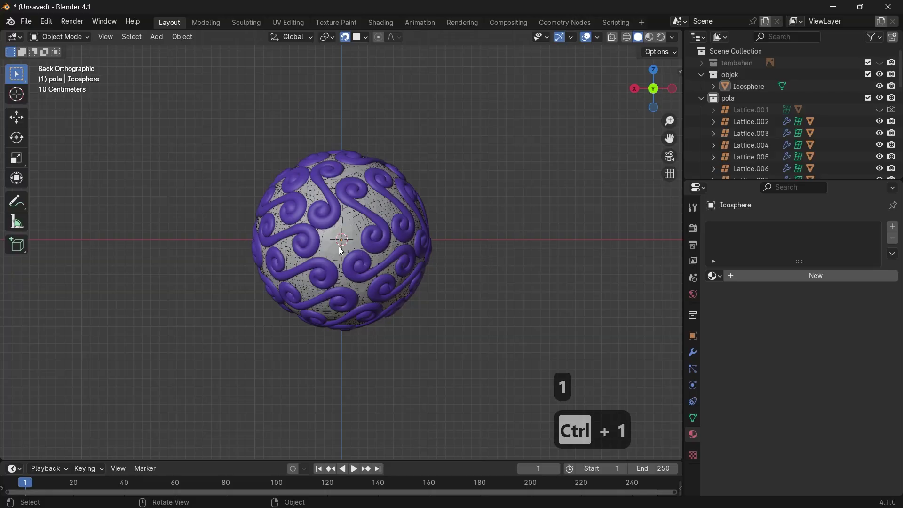
key("7")
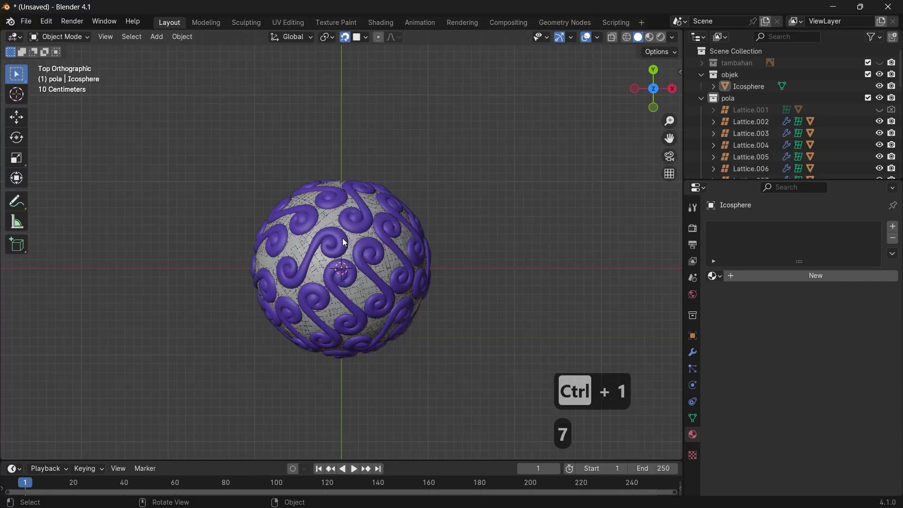
left_click(729, 75)
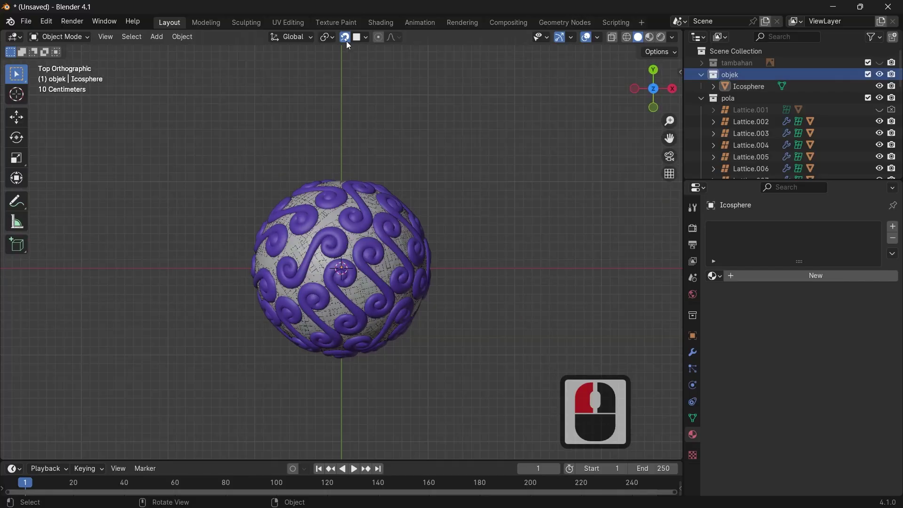
key("shift+a")
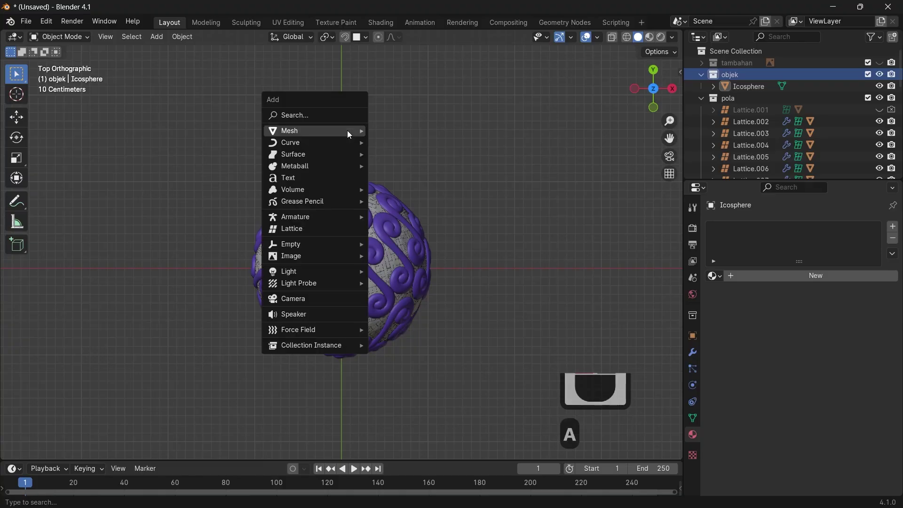
mouse_move(347, 130)
left_click(383, 131)
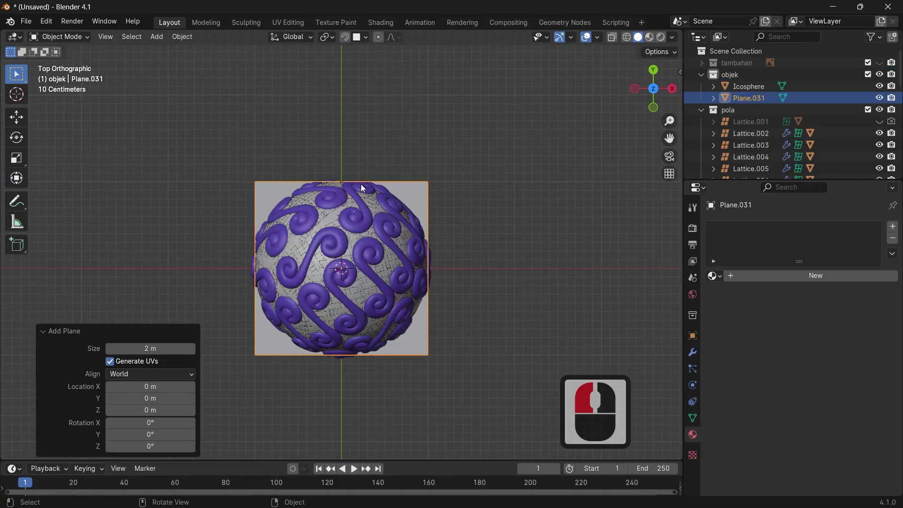
Merge all of the new plane's vertices at their center into a single vertex
key("Tab")
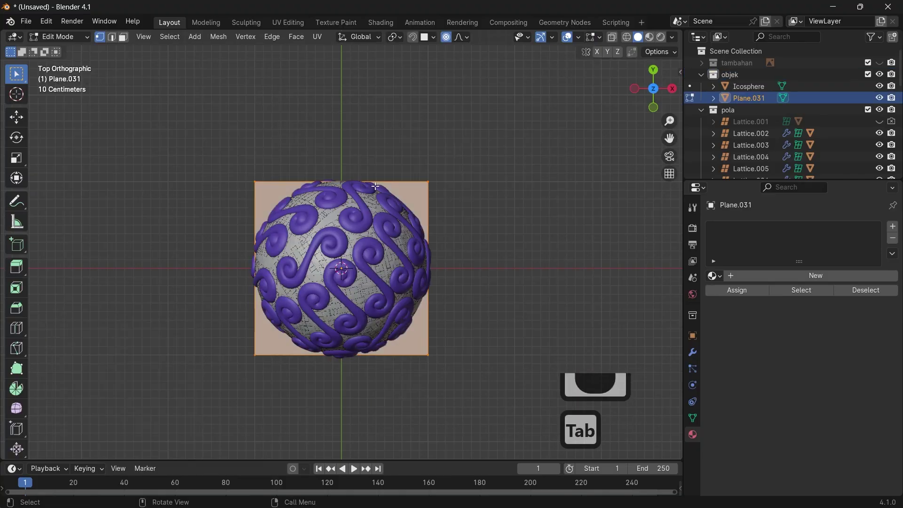
key("m")
left_click(378, 188)
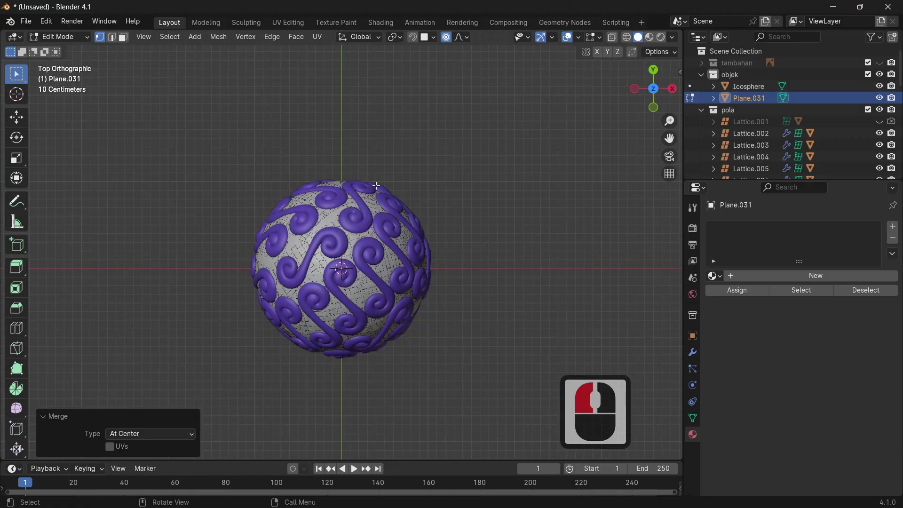
Move the merged vertex along Y in two moves of about 1.03 m and 0.47 m, above the sphere
key("g")
key("y")
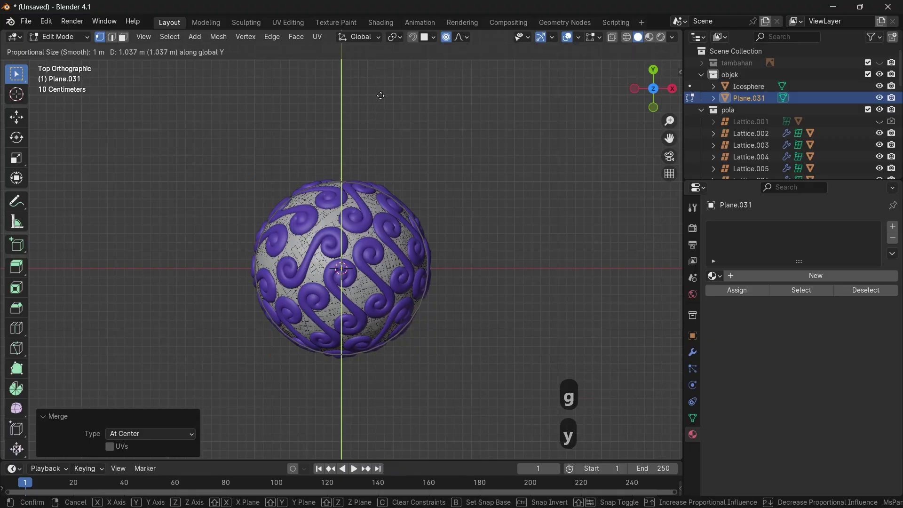
left_click(381, 96)
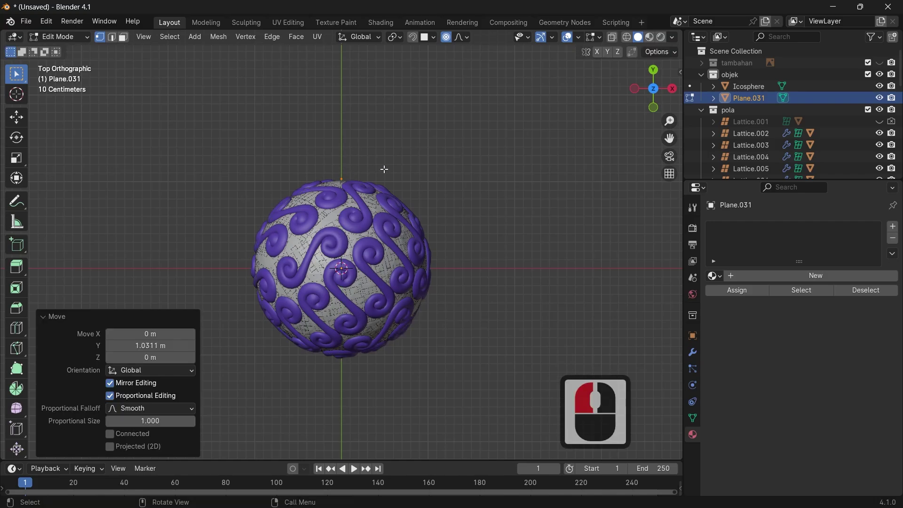
key("g")
key("y")
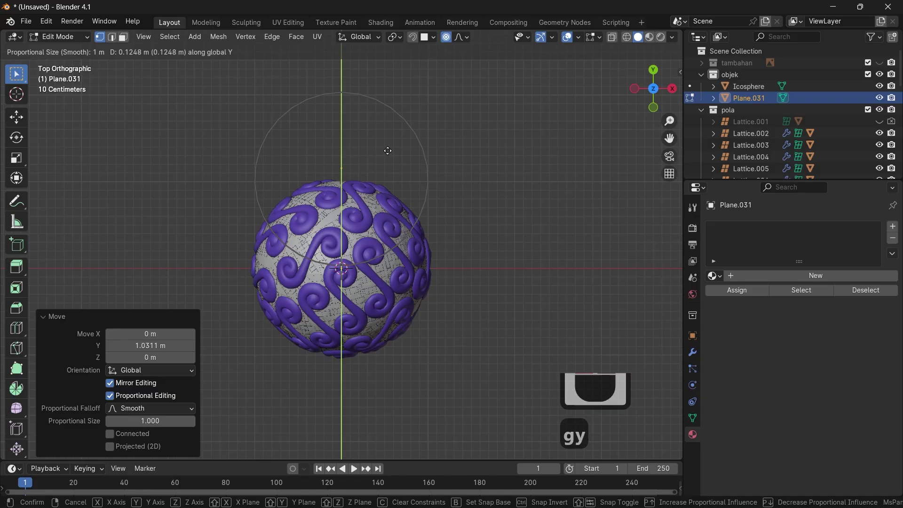
left_click(391, 129)
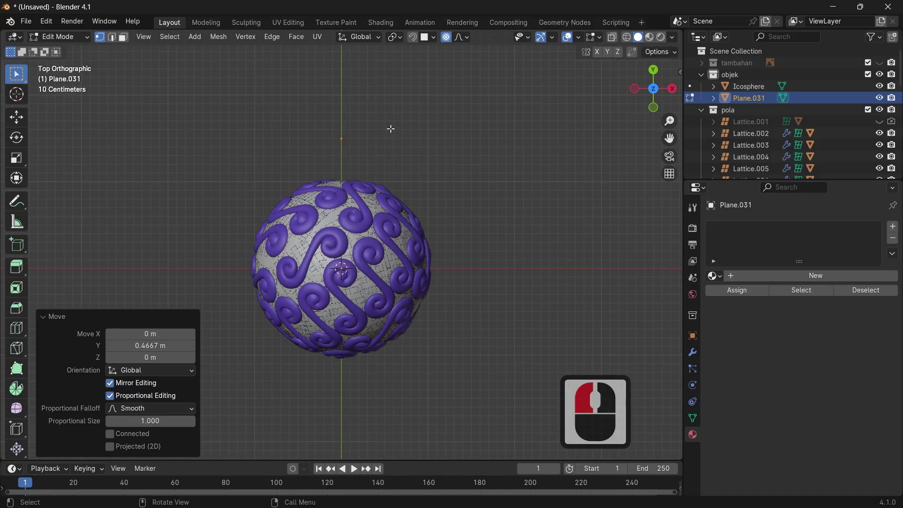
Show the tambahan reference image and align the vertex with the stem junction, moving it about -0.02 m in Y and 0.07 m in X
left_click(879, 62)
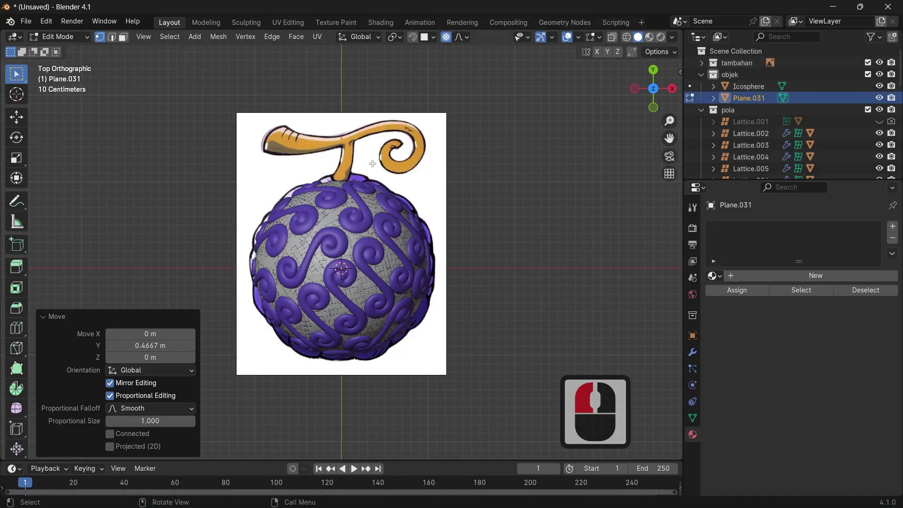
key("g")
key("y")
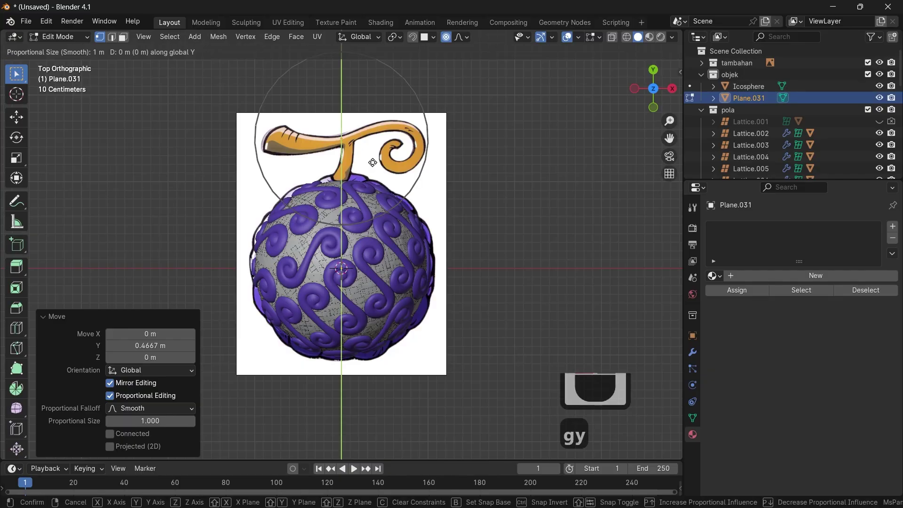
left_click(373, 165)
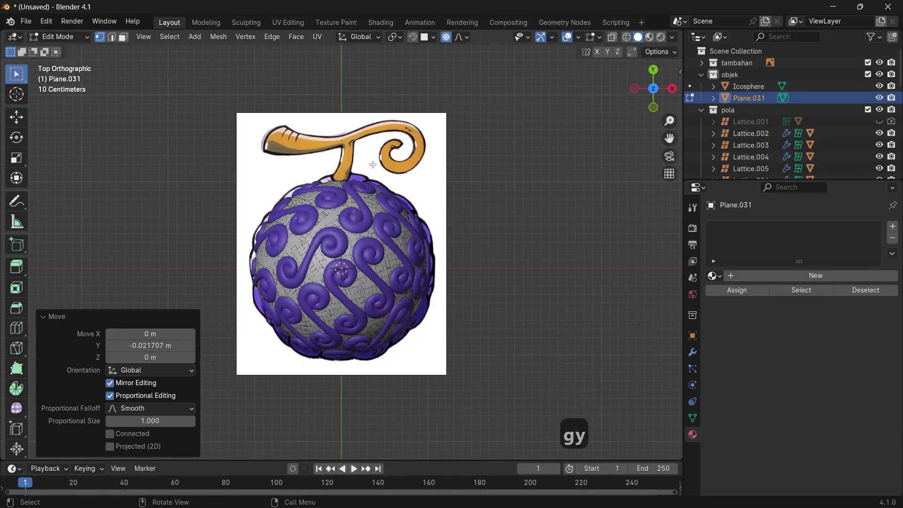
scroll(368, 168, "up", 3)
middle_click_drag(344, 69, 344, 162, "shift")
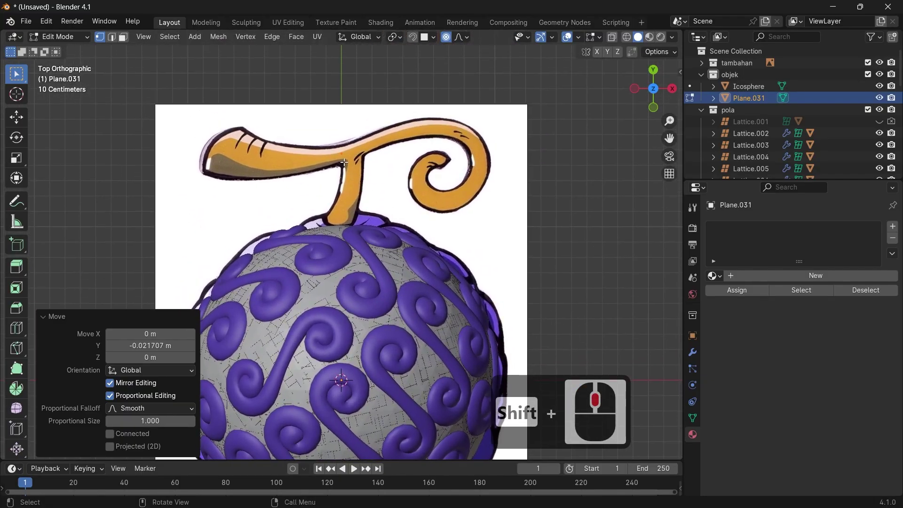
key("g")
key("x")
left_click(378, 171)
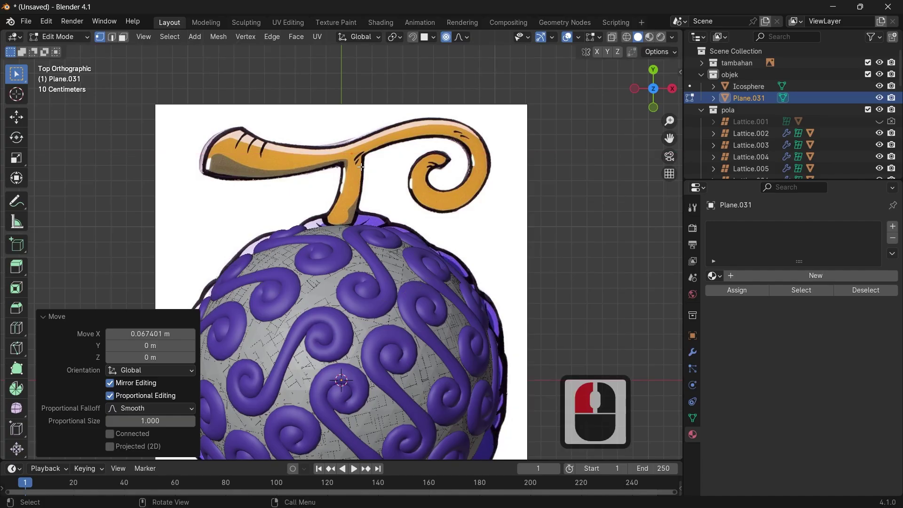
Extrude the vertex in a chain along the reference stem's thick arm, from the junction to its wide end
key("e")
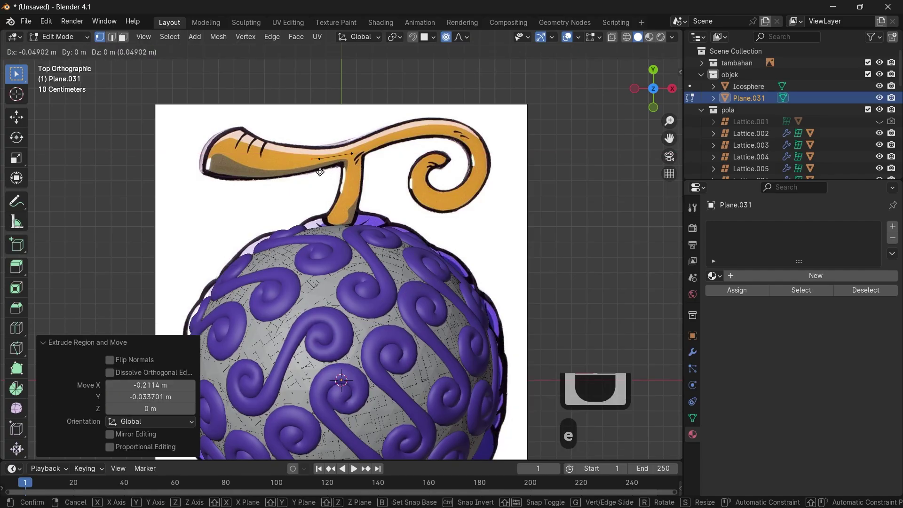
left_click(295, 175)
key("e")
left_click(258, 175)
key("e")
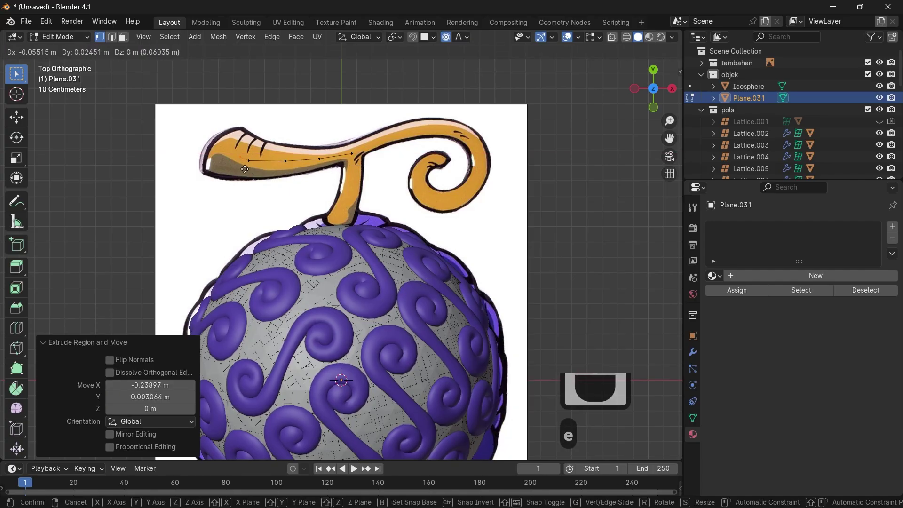
left_click(225, 162)
Extrude a second chain of vertices from the stem junction along the thin arm to the outer bend of the curl
left_click(354, 154)
key("e")
left_click(458, 145)
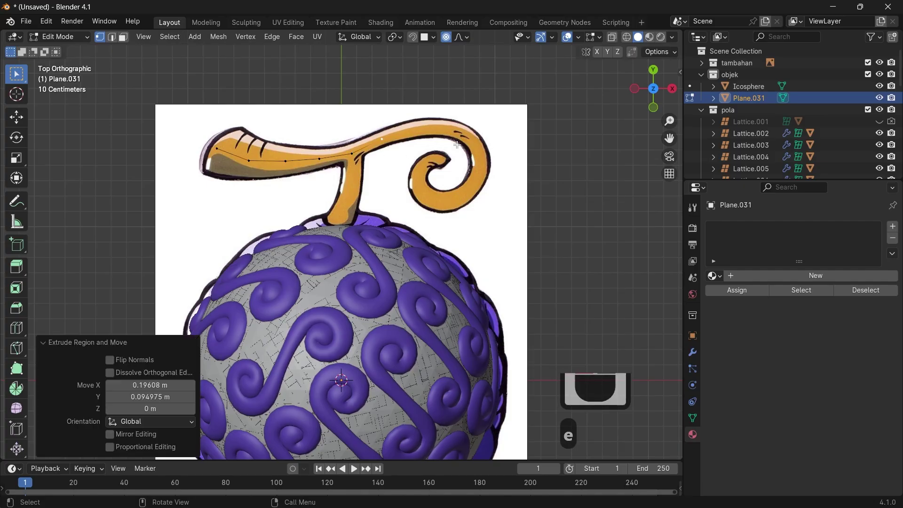
key("e")
left_click(489, 137)
key("e")
left_click(529, 133)
key("e")
left_click(554, 137)
key("e")
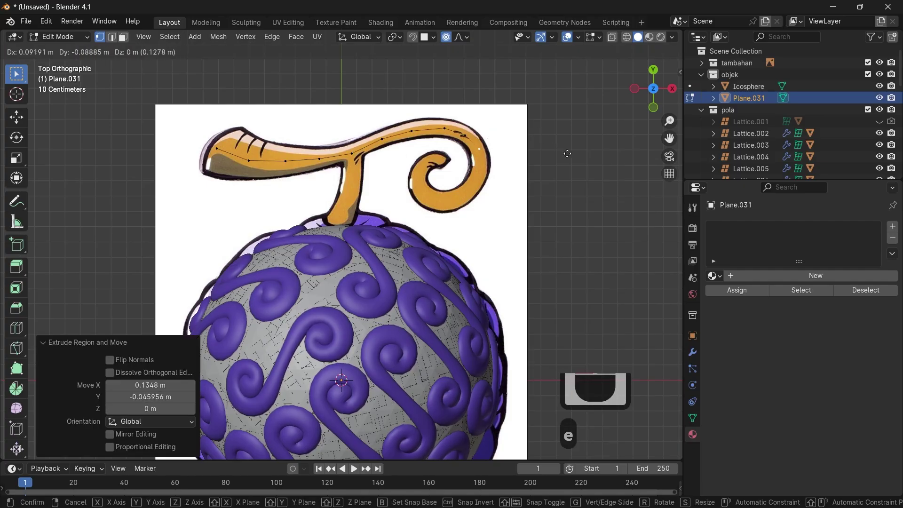
left_click(566, 161)
Turn off proportional editing and undo the last vertex move on the stem outline
left_click(464, 139)
key("g")
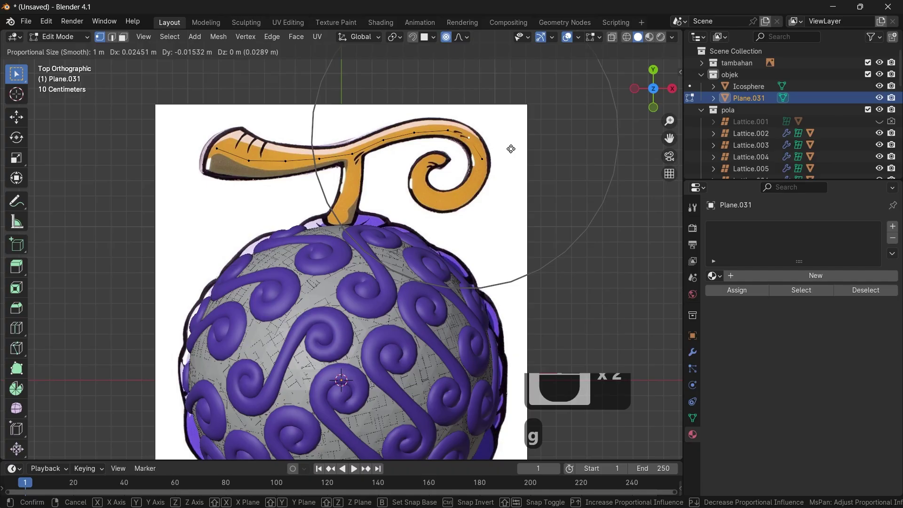
left_click(511, 148)
left_click(446, 38)
key("ctrl+z")
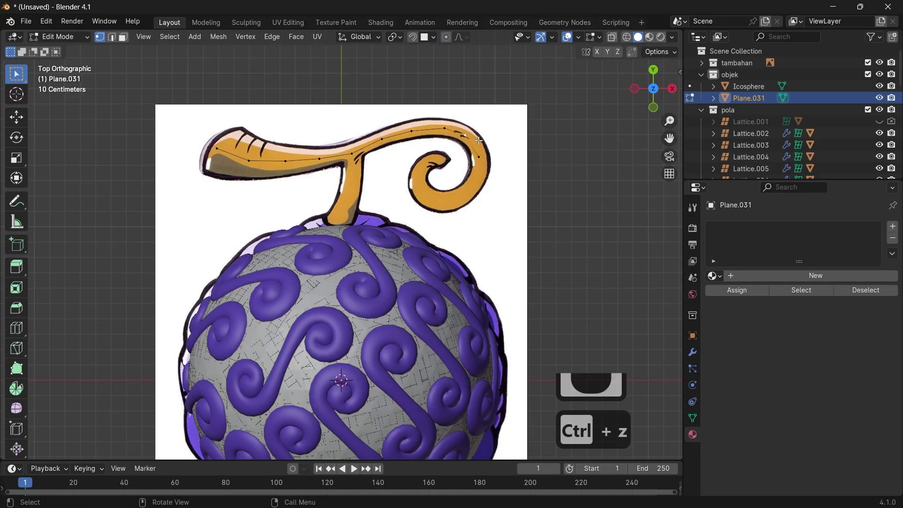
Reposition the vertices at the outer bend of the curl to follow the middle of the reference stem
key("g")
left_click(522, 144)
key("g")
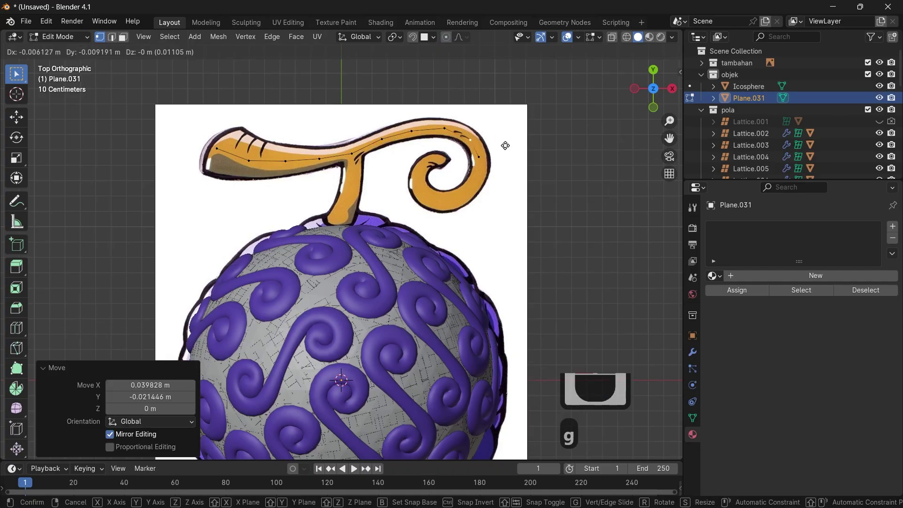
left_click(505, 145)
left_click(521, 151)
key("g")
left_click(522, 153)
Continue extruding vertices around the reference stem's spiral until the chain reaches its inner tip
key("e")
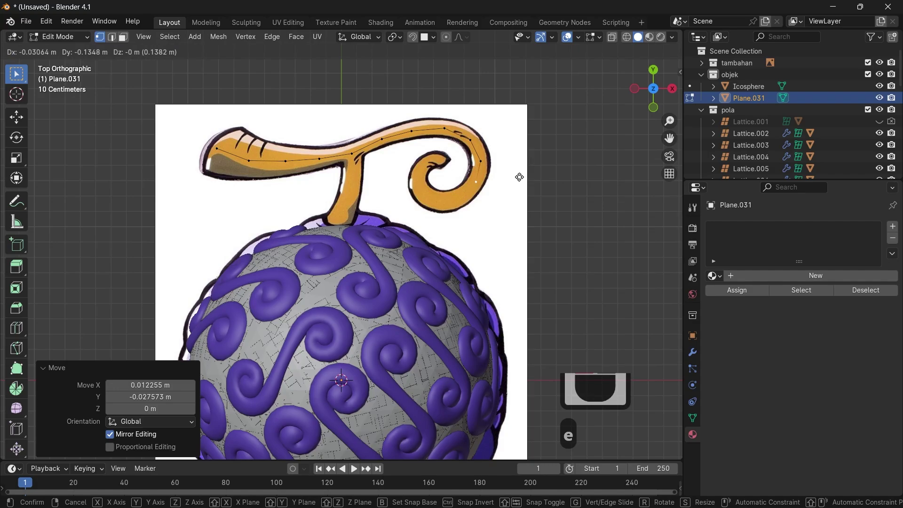
left_click(519, 177)
key("e")
left_click(503, 192)
key("e")
left_click(482, 197)
key("e")
left_click(462, 191)
key("e")
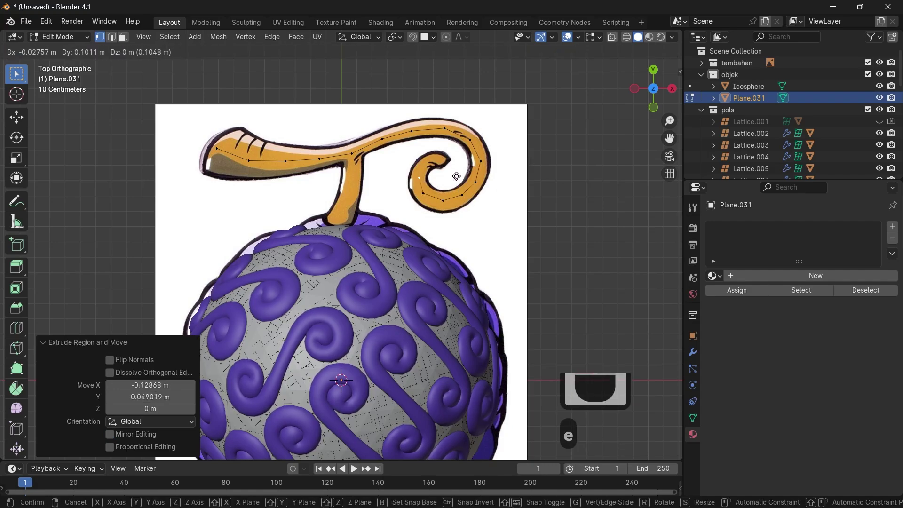
left_click(466, 176)
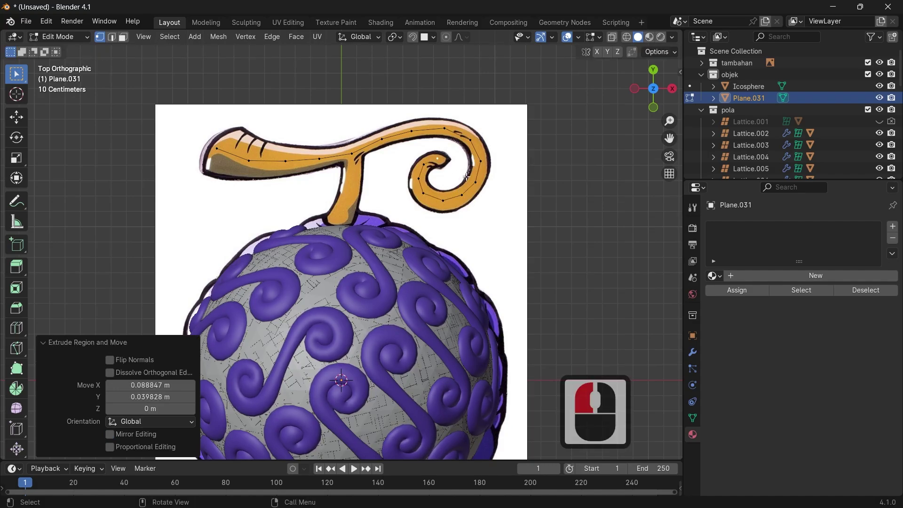
Leave Edit Mode and convert the stem's vertex chain from a mesh to a curve
key("Tab")
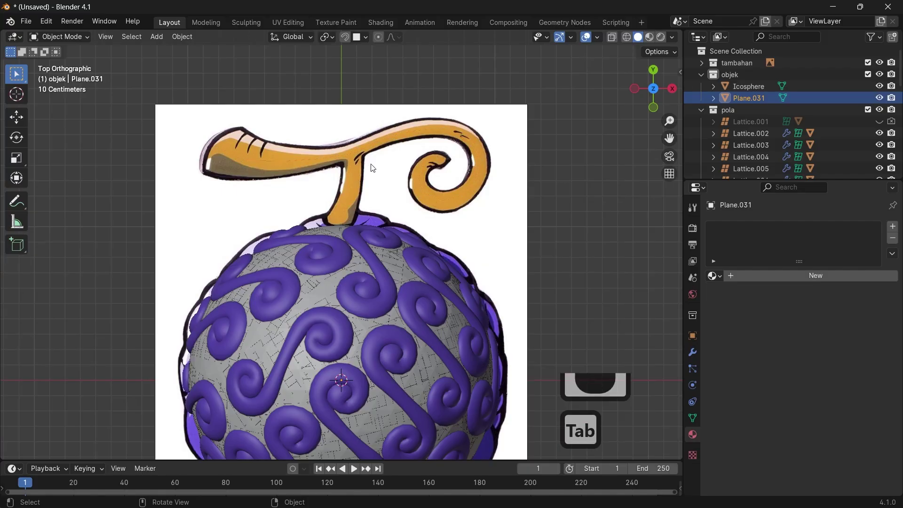
right_click(371, 154)
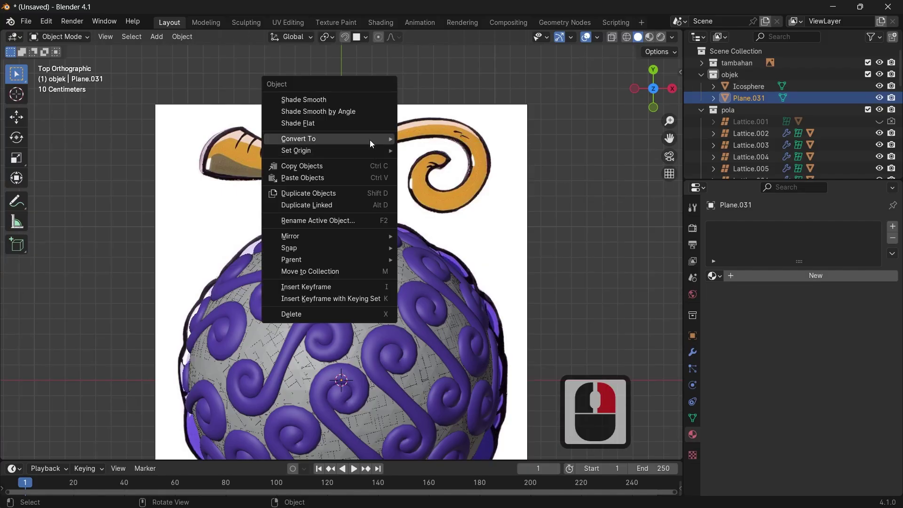
left_click(369, 140)
left_click(435, 134)
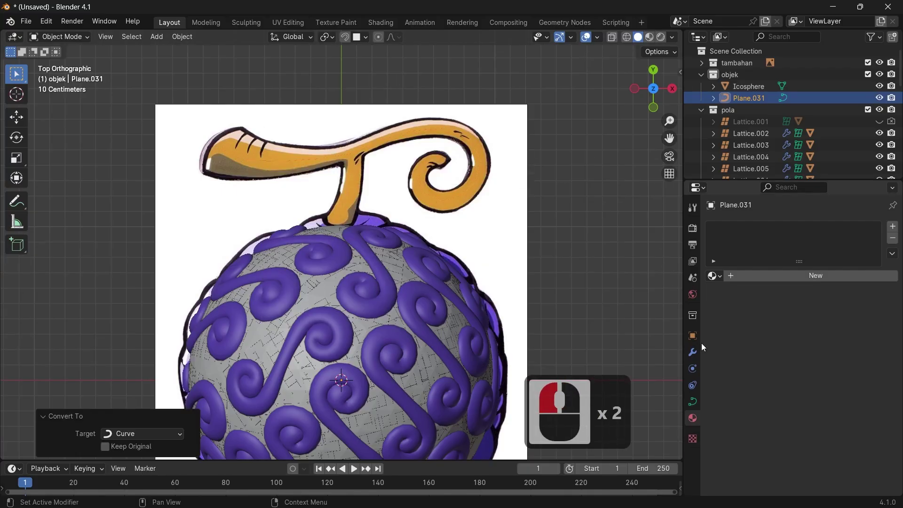
Set the stem curve's round bevel depth to 0.05 m
left_click(692, 401)
scroll(789, 357, "down", 8)
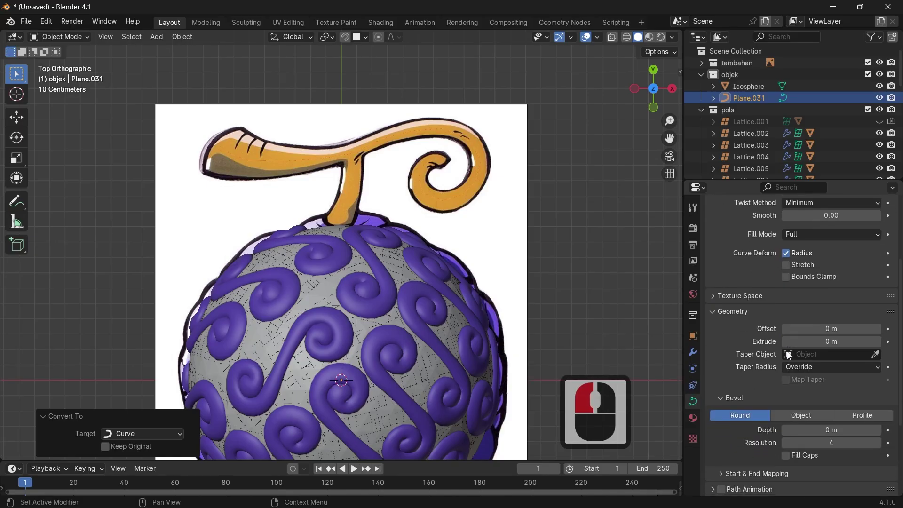
left_click(878, 361)
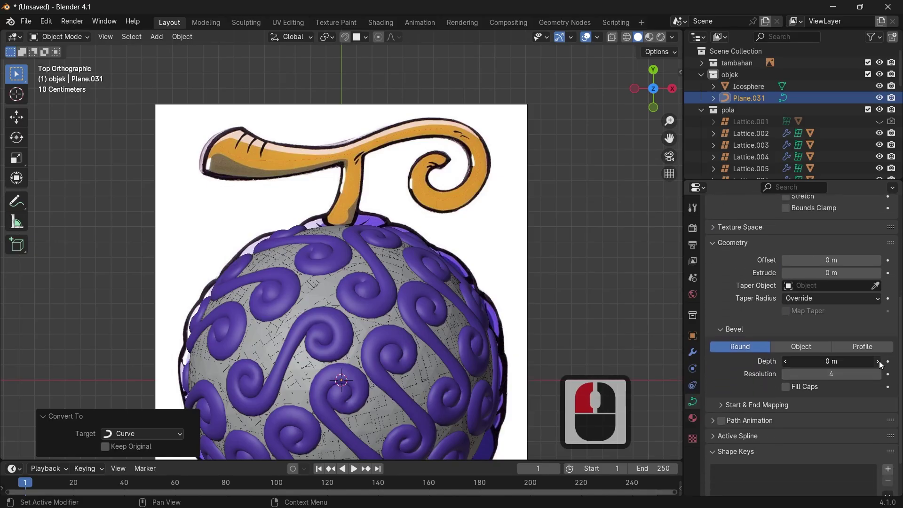
left_click(878, 361)
left_click(878, 361)
left_click(878, 362)
left_click(877, 361)
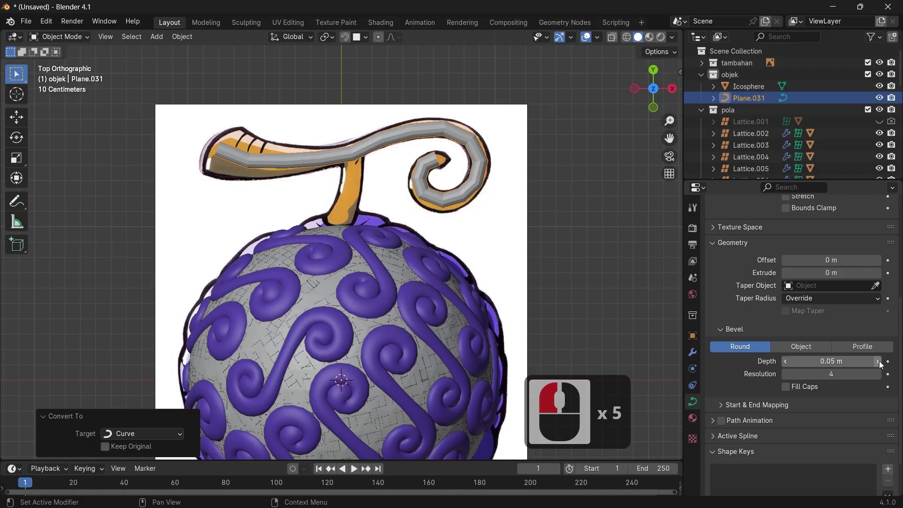
In Edit Mode, fatten the curve radius at the control points along the stem's nearly straight section to match the reference thickness
key("Tab")
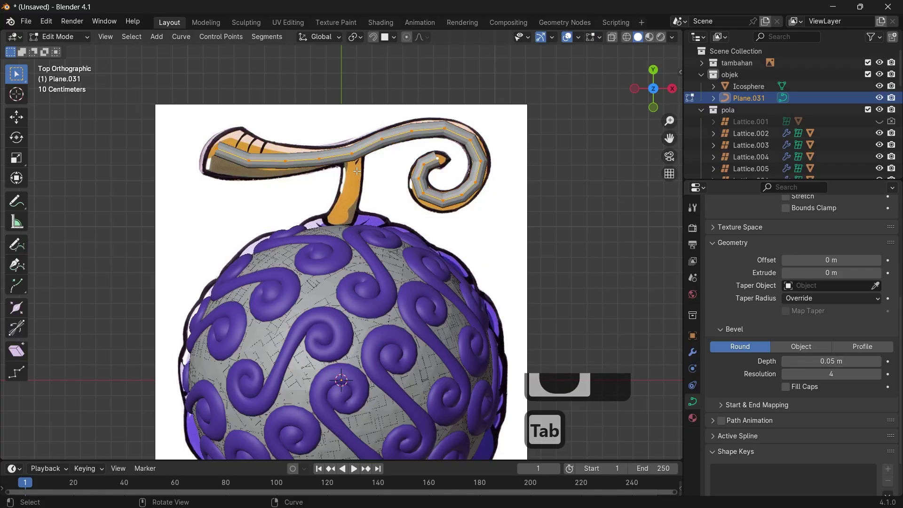
left_click(293, 164)
key("alt+s")
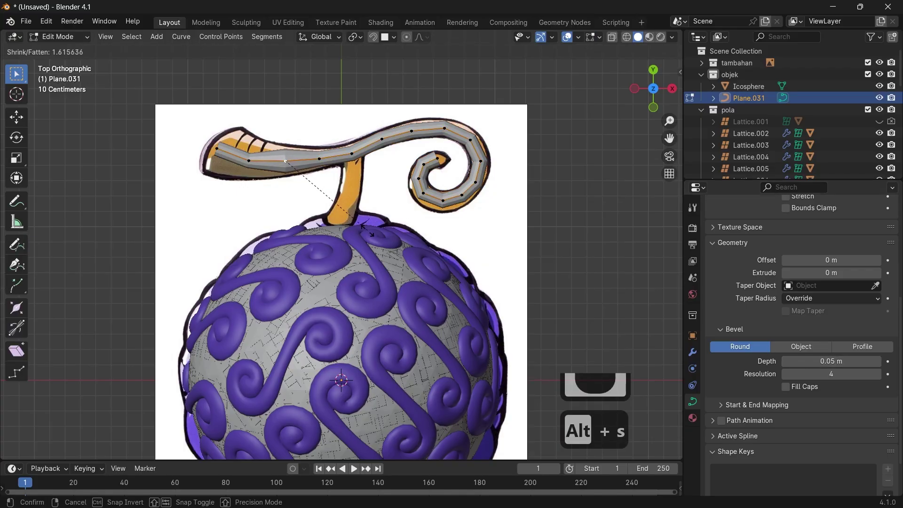
left_click(379, 249)
left_click(330, 164)
key("alt+s")
left_click(368, 198)
left_click(358, 159)
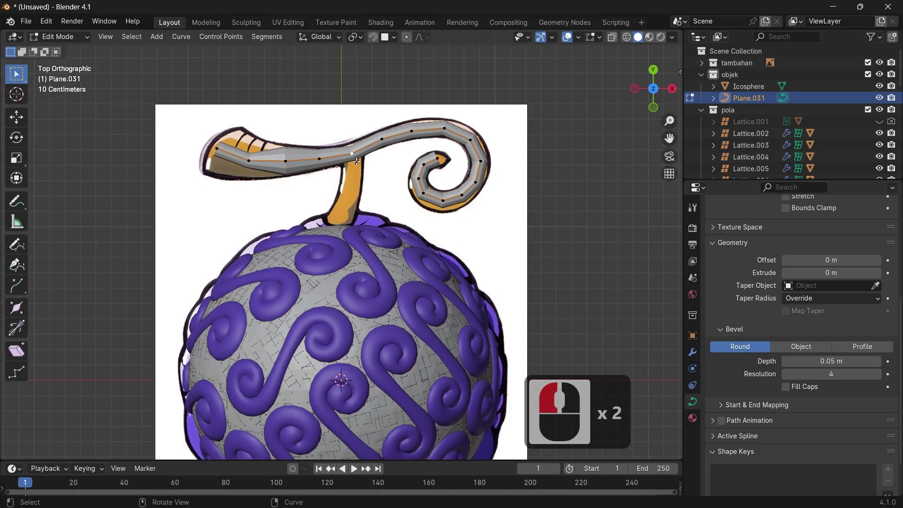
key("alt+s")
left_click(381, 193)
Fatten the two control points at the stem's wide end, scaling the outermost point's radius by about 3.77
left_click(250, 161)
key("alt+s")
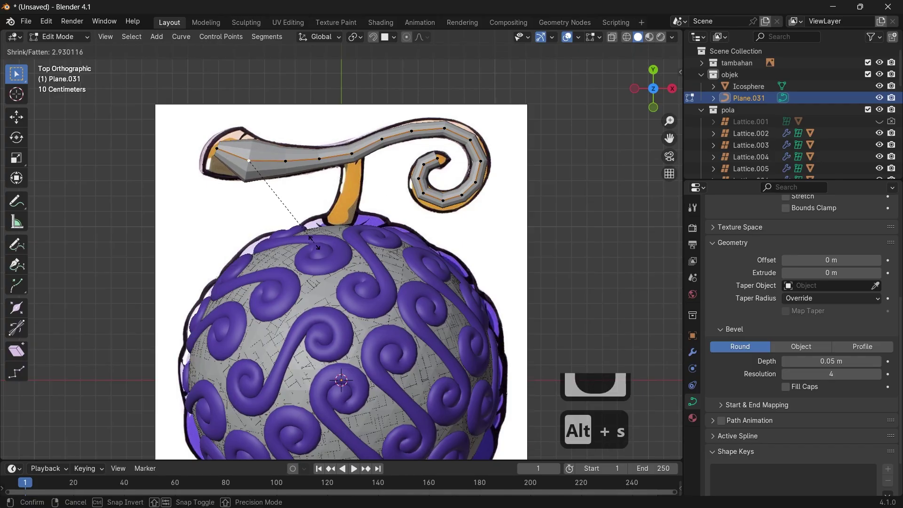
left_click(217, 156)
left_click(217, 155)
key("alt+s")
left_click(470, 314)
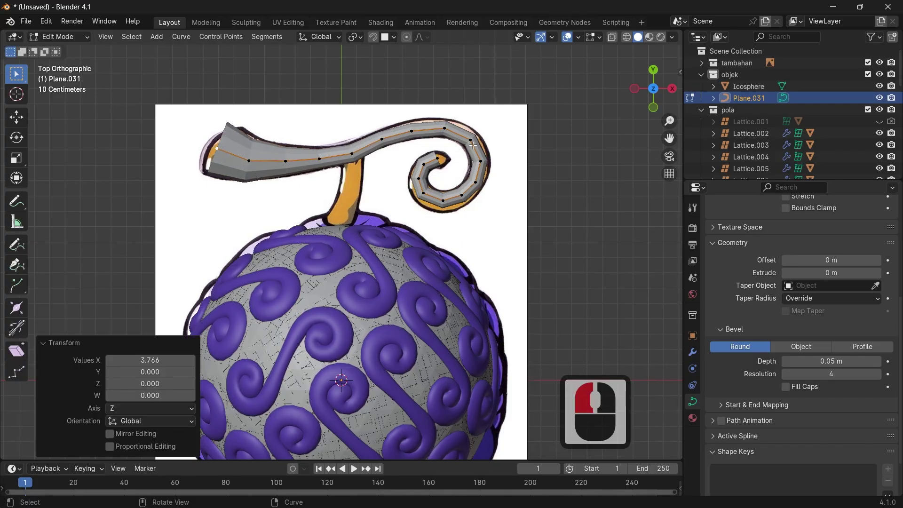
Fatten the control points along the upper outer bend of the curl to fill the reference stem's width
left_click(414, 134)
key("alt+s")
left_click(450, 172)
left_click(445, 130)
key("alt+s")
left_click(476, 175)
left_click(472, 142)
key("alt+s")
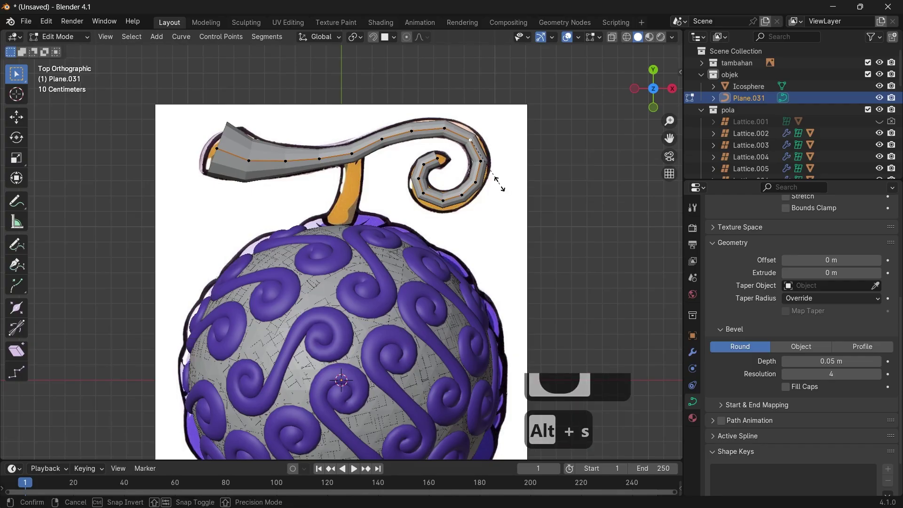
left_click(503, 188)
Fatten the control points around the lower and inner parts of the spiral to match the reference outline
left_click(475, 182)
key("alt+s")
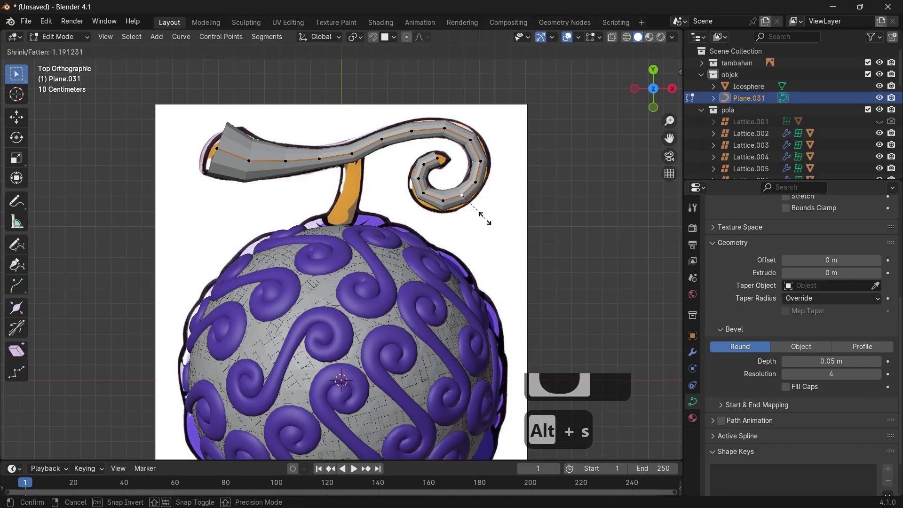
left_click(517, 218)
left_click(462, 194)
key("alt+s")
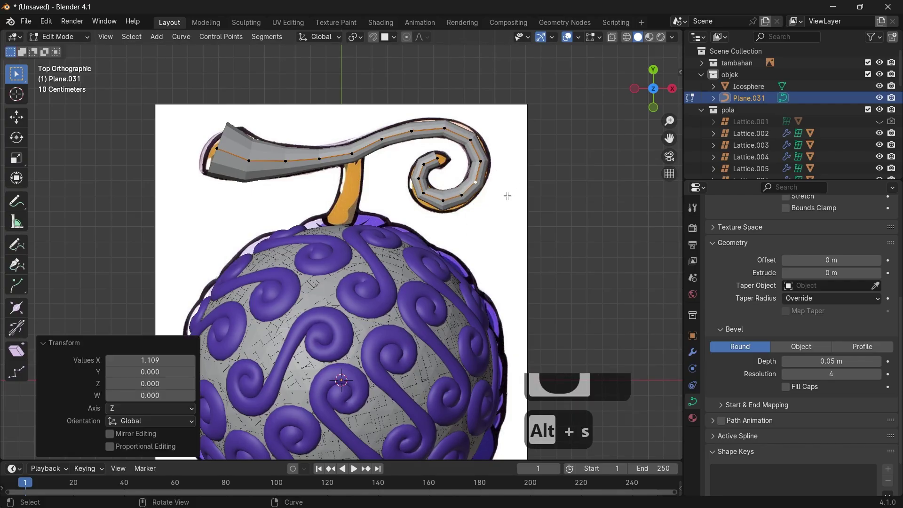
left_click(517, 211)
left_click(418, 179)
key("alt+s")
left_click(515, 211)
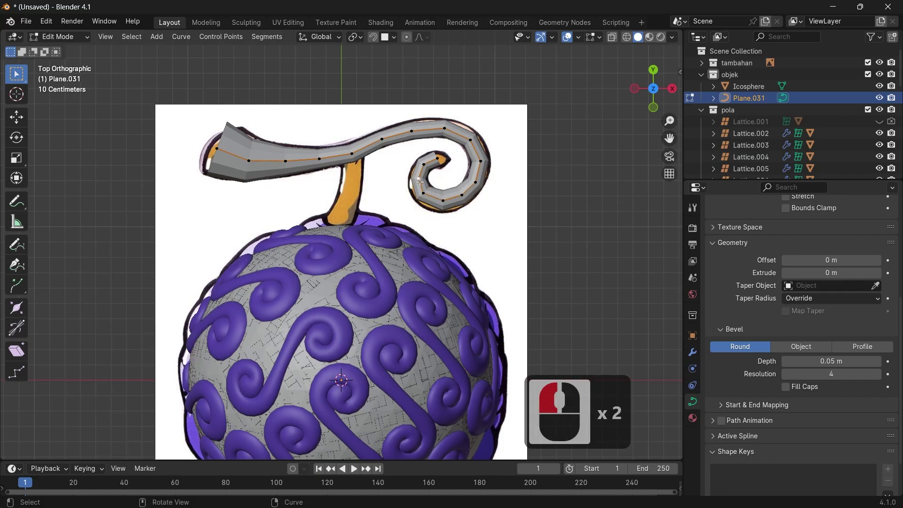
left_click(424, 164)
key("alt+s")
left_click(495, 195)
Move the spiral's tip point about 0.02 m along X and the bend's top point about 0.03 m in X and 0.01 m in Y
left_click(438, 158)
key("g")
key("x")
left_click(468, 177)
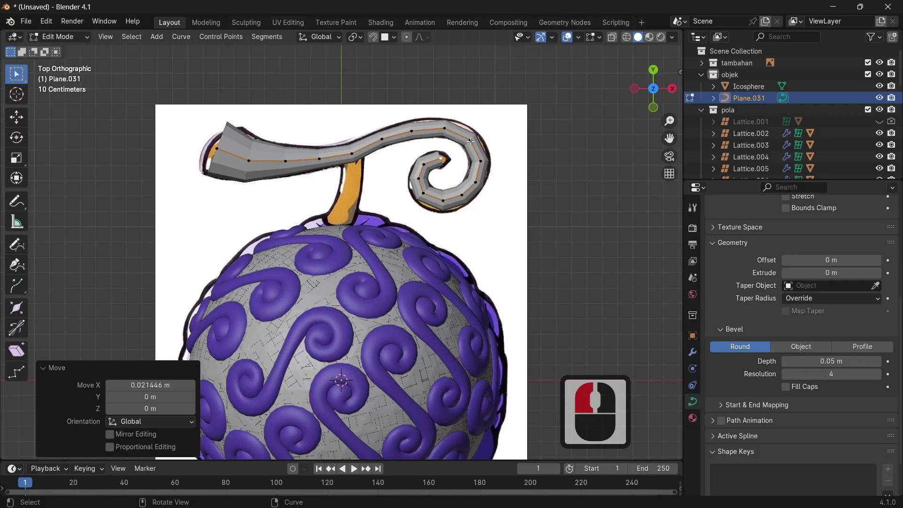
left_click(445, 128)
key("g")
left_click(489, 131)
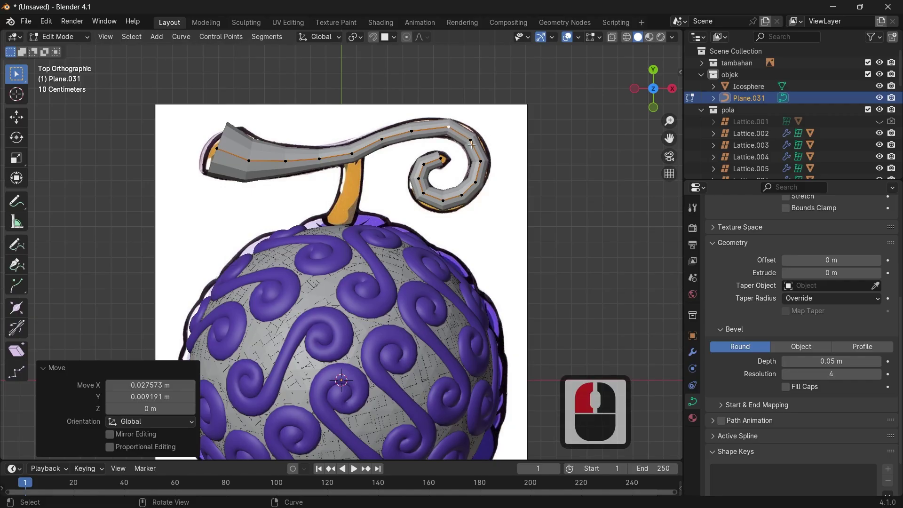
Leave Edit Mode and convert the stem from a curve to a mesh
key("Tab")
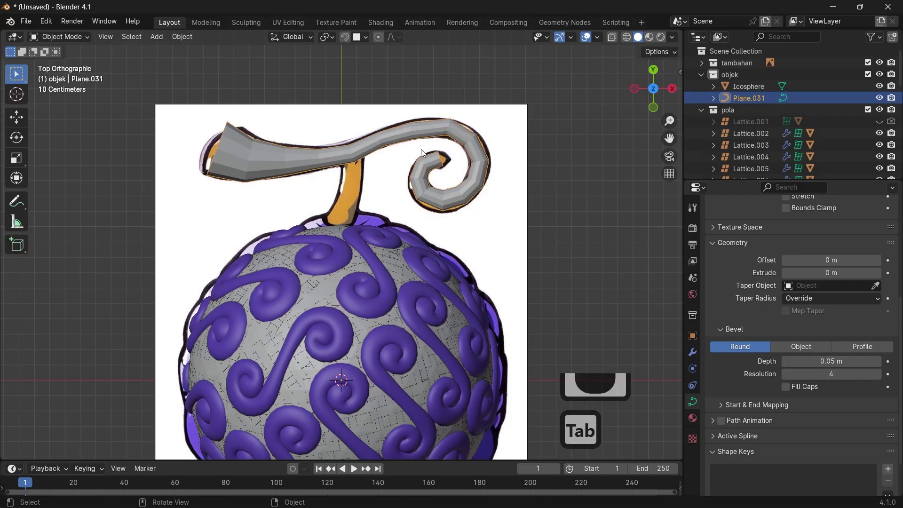
right_click(291, 154)
left_click(340, 168)
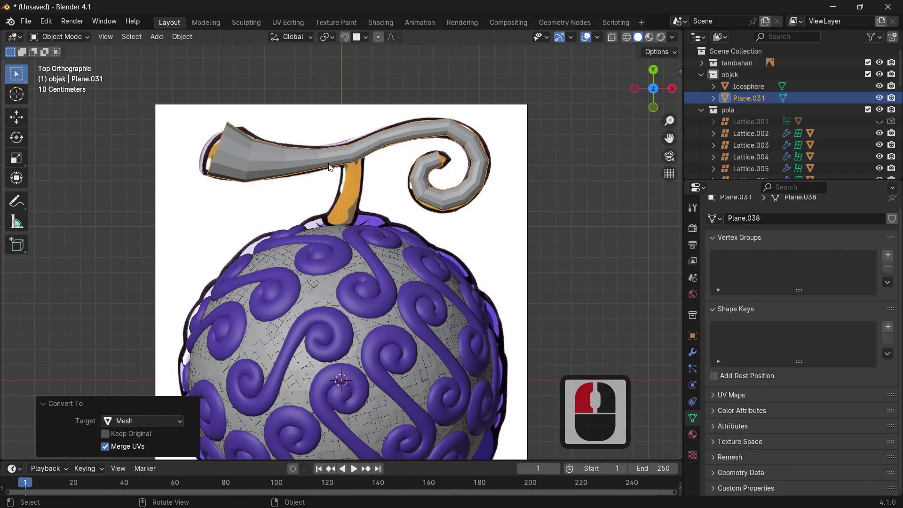
Add a Subdivision Surface modifier to the stem with its render level set to 1, staying in Edit Mode
key("Tab")
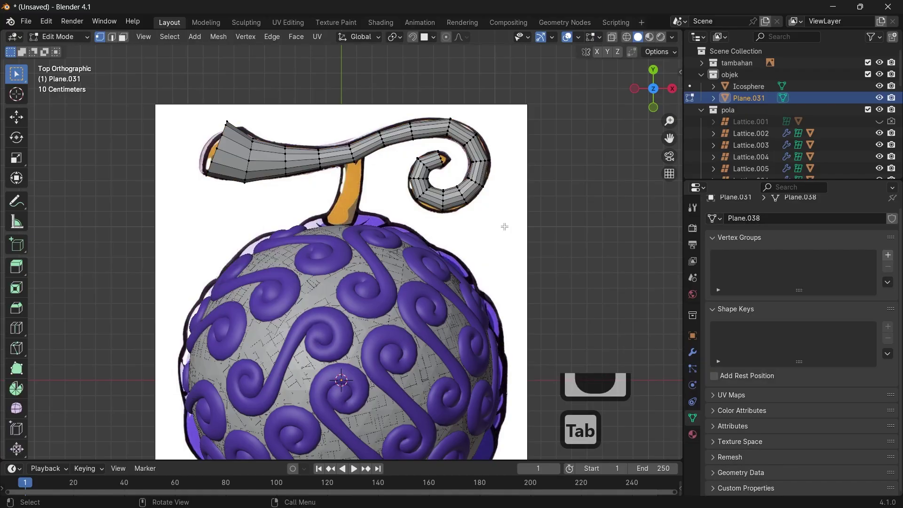
left_click(692, 352)
left_click(772, 228)
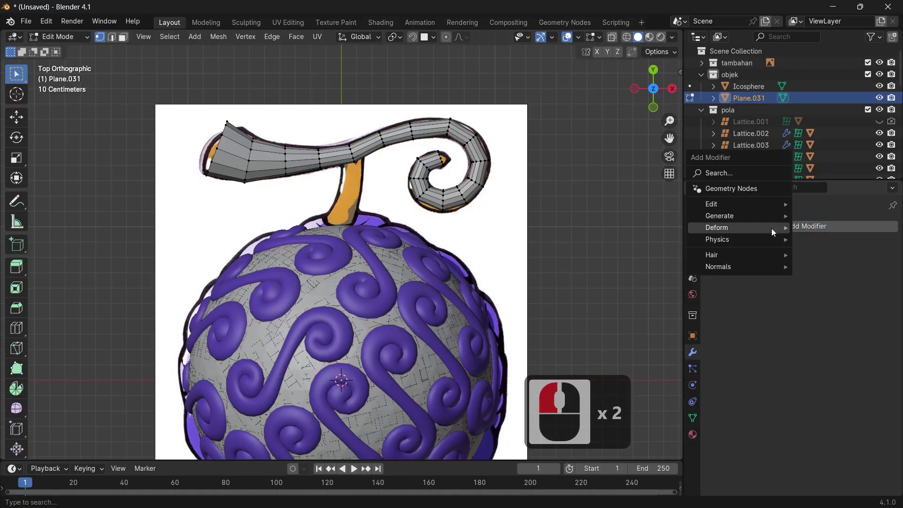
left_click(769, 221)
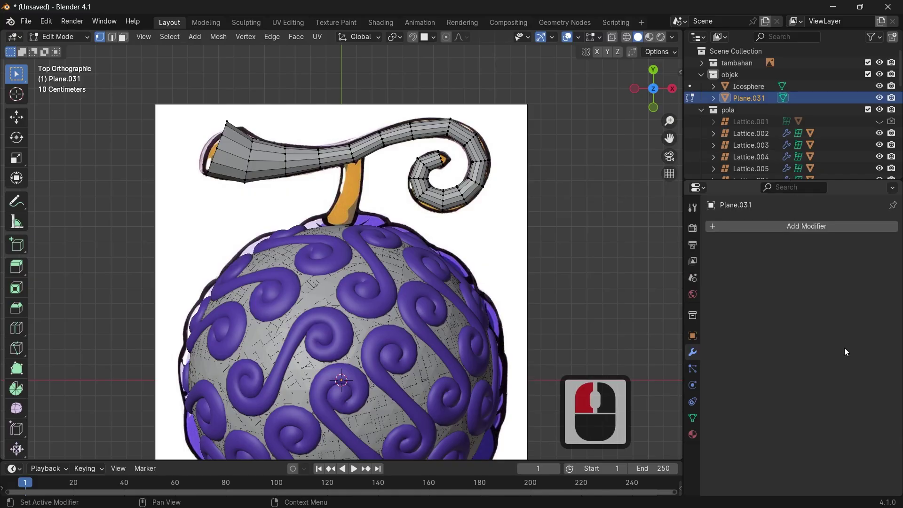
left_click(732, 223)
mouse_move(731, 210)
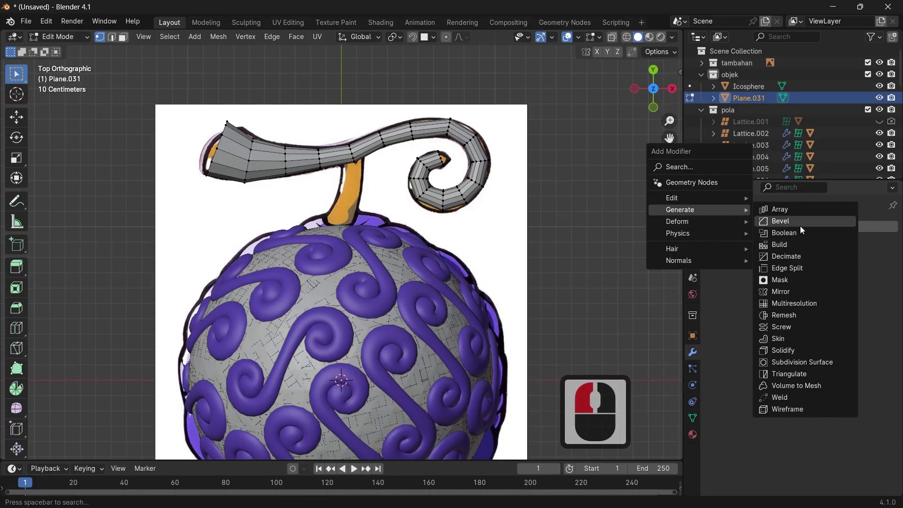
left_click(815, 362)
left_click(787, 315)
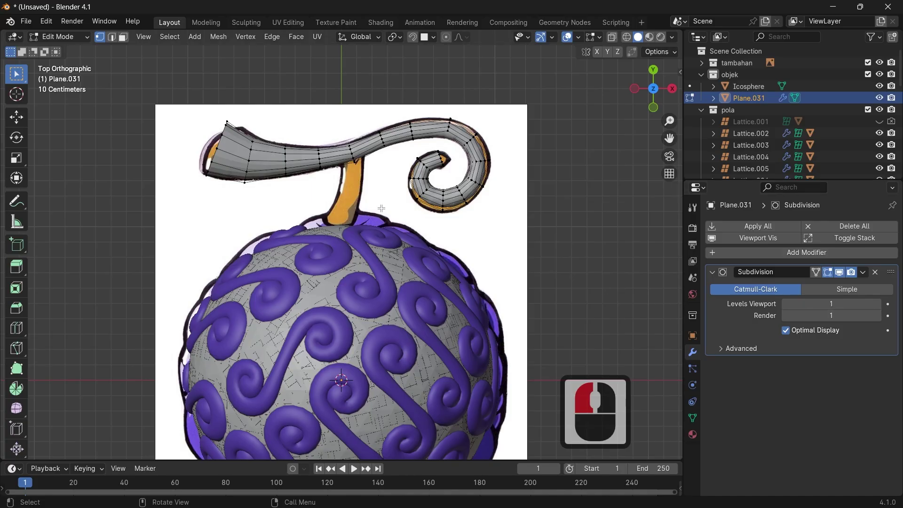
key("Tab")
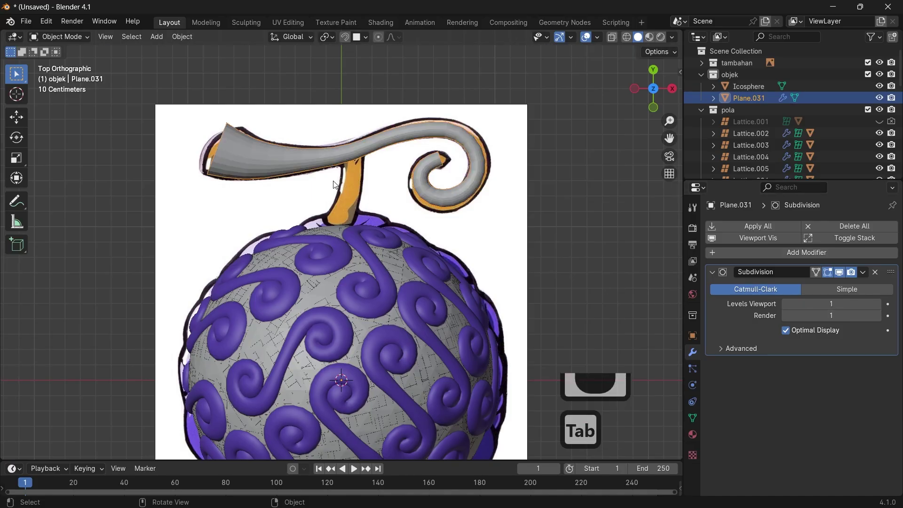
key("Tab")
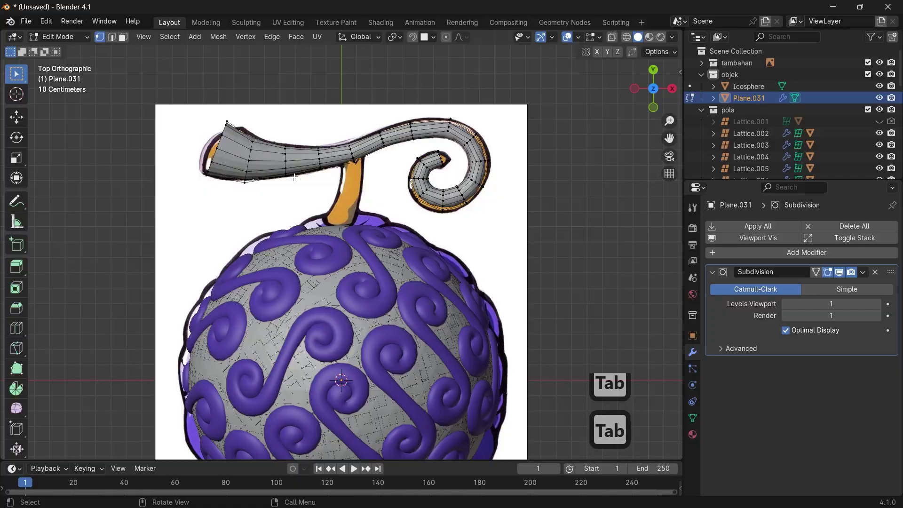
Hide the tambahan reference collection and close the open edge loop at the curl's inner tip with Grid Fill
middle_click_drag(440, 161, 442, 276)
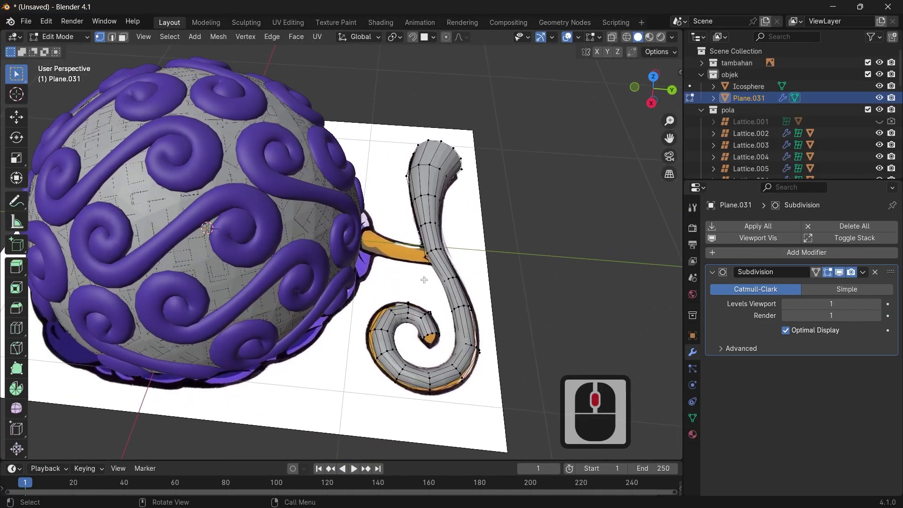
left_click(879, 63)
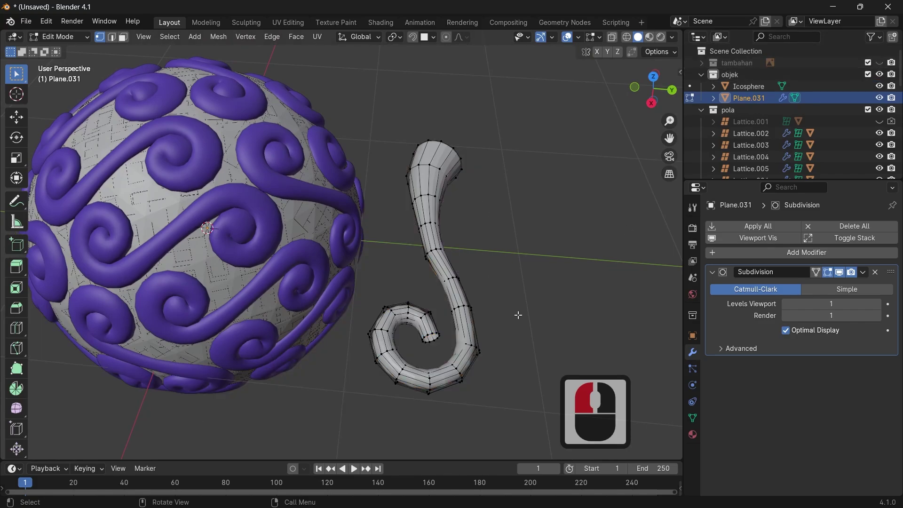
left_click(431, 336, "alt")
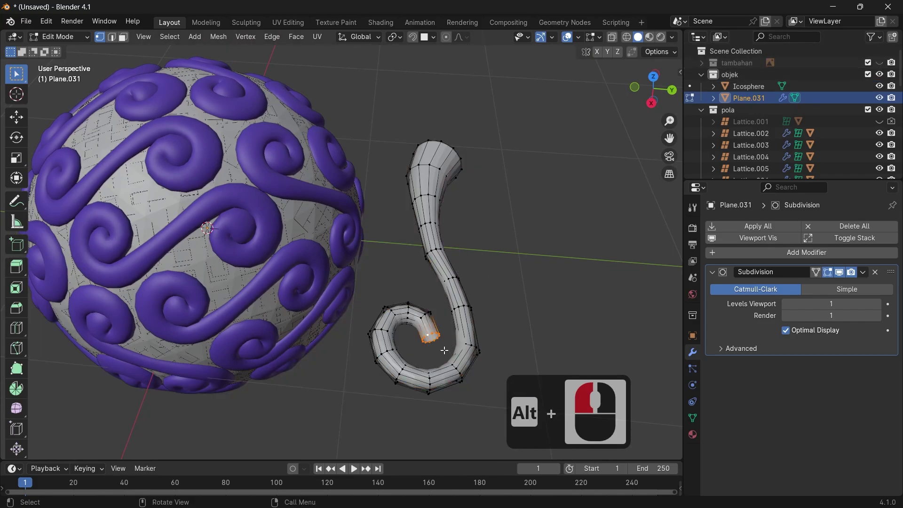
key("ctrl+f")
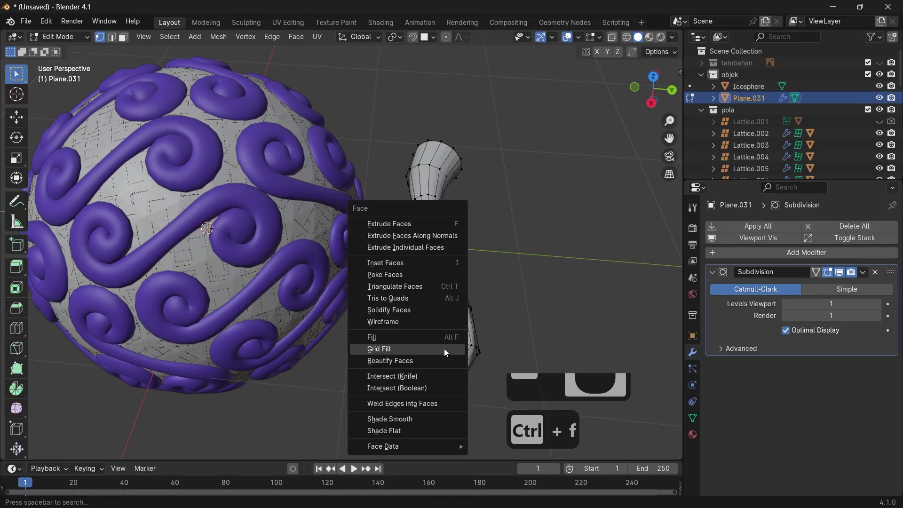
left_click(444, 348)
scroll(433, 338, "up", 2)
middle_click_drag(434, 338, 389, 316, "shift")
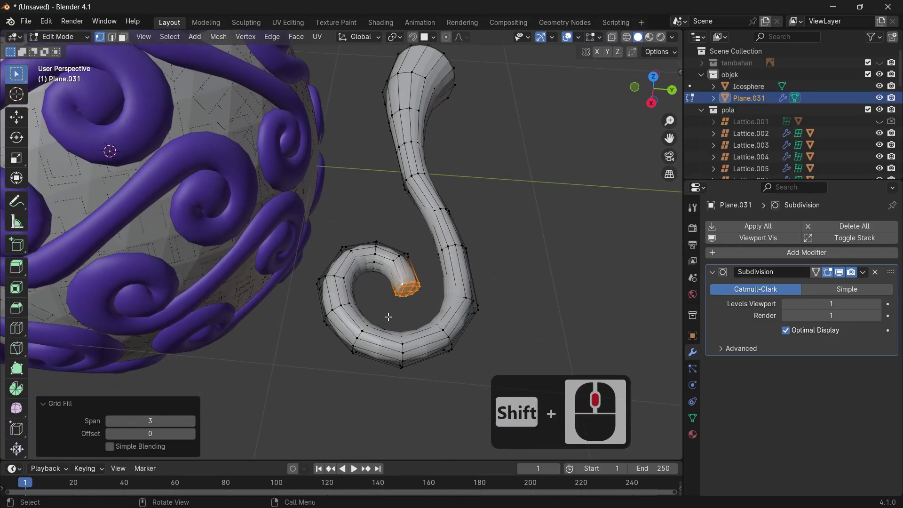
In face selection mode and top view, pull the middle of the curl's tip cap outward into a tapered point
key("3")
key("KP_7")
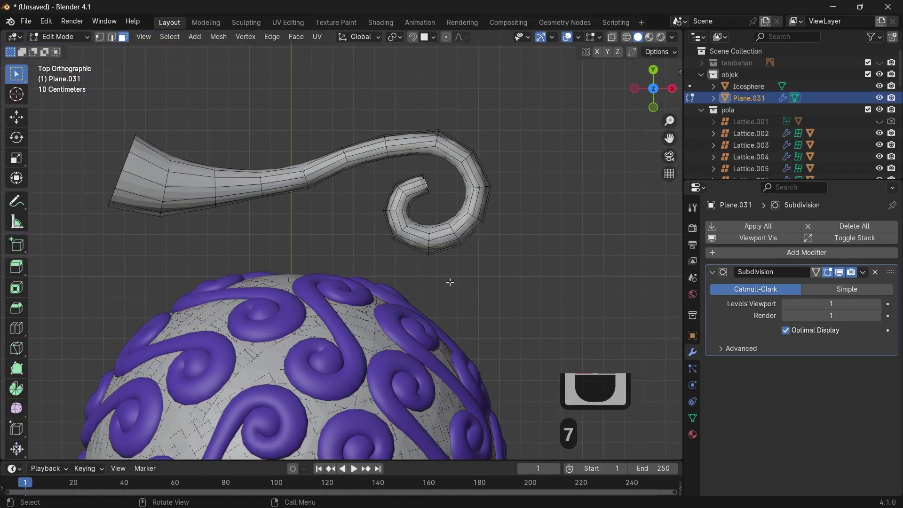
key("g")
left_click(344, 229)
Close the open edge loop at the stem's wide end with Grid Fill
middle_click_drag(247, 224, 400, 110)
key("1")
left_click(291, 173, "alt")
key("ctrl+f")
left_click(336, 193)
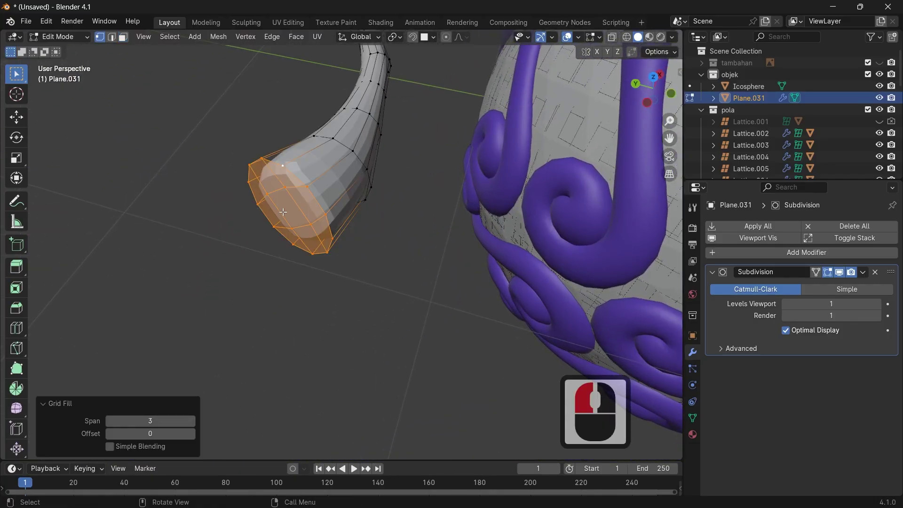
Pull the middle of the wide end's cap outward in top view to round it
key("alt+a")
key("3")
key("KP_7")
key("g")
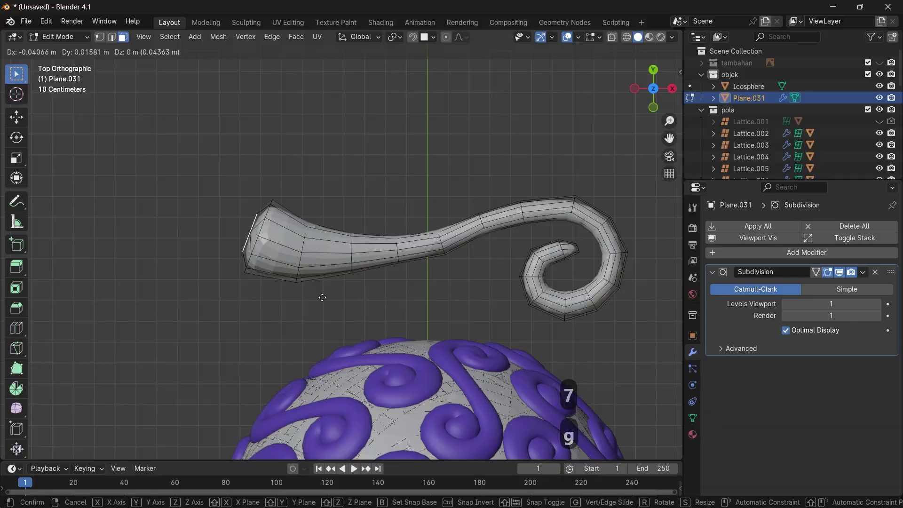
left_click(318, 295)
Expand the selection to the whole wide-end cap, fatten it outward, and deselect it
key("ctrl+KP_Add")
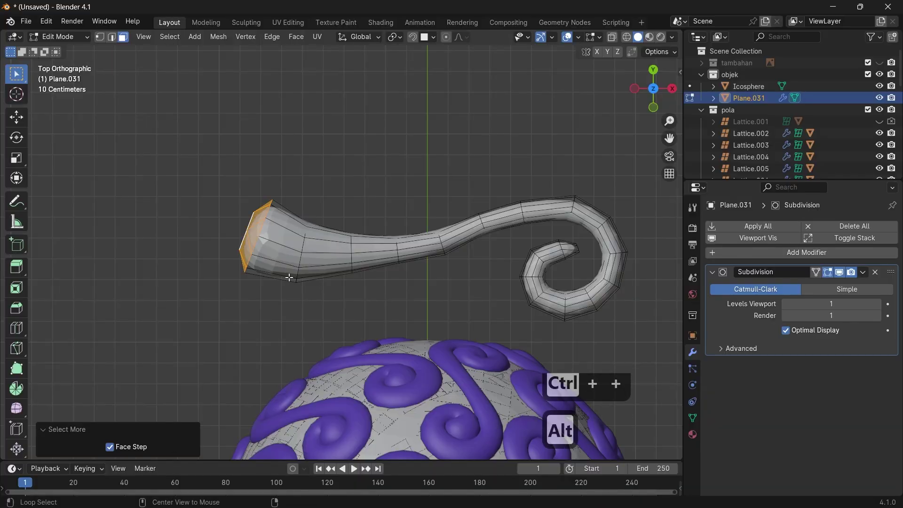
key("alt+s")
left_click(358, 290)
left_click(357, 289)
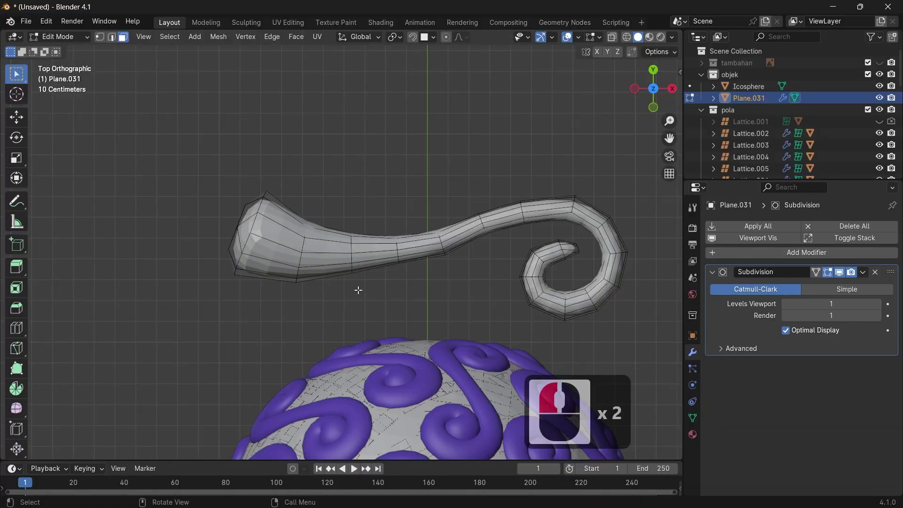
Leave Edit Mode and hide the pola collection and the Icosphere to isolate the stem
middle_click_drag(356, 289, 336, 260)
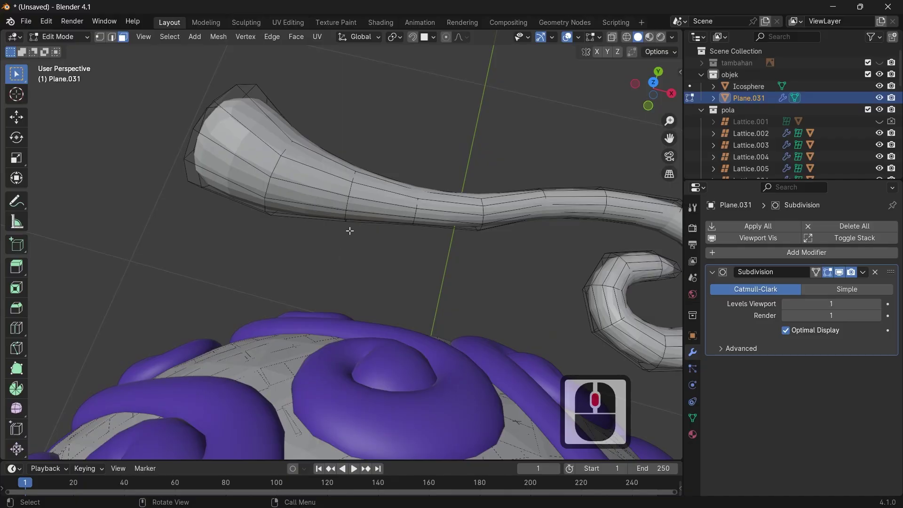
key("Tab")
middle_click_drag(350, 229, 346, 263)
right_click(296, 261)
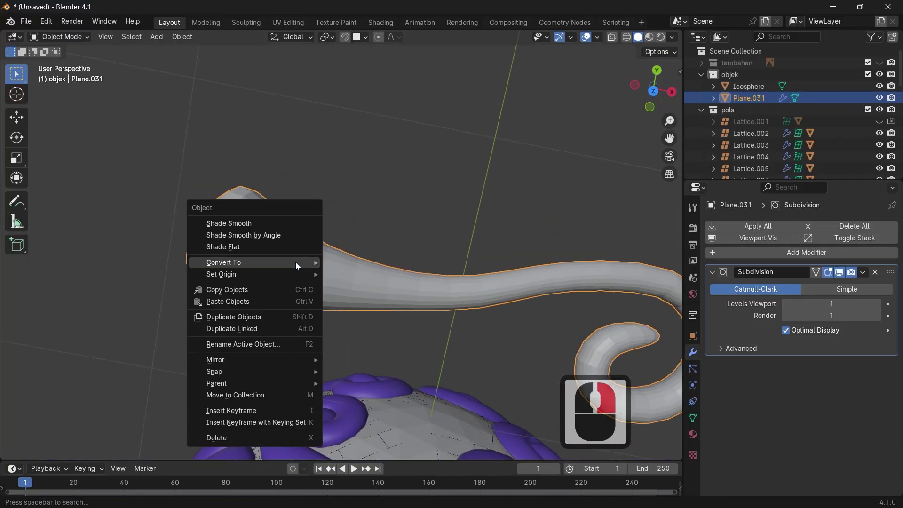
middle_click_drag(375, 231, 442, 414)
scroll(394, 260, "down", 6)
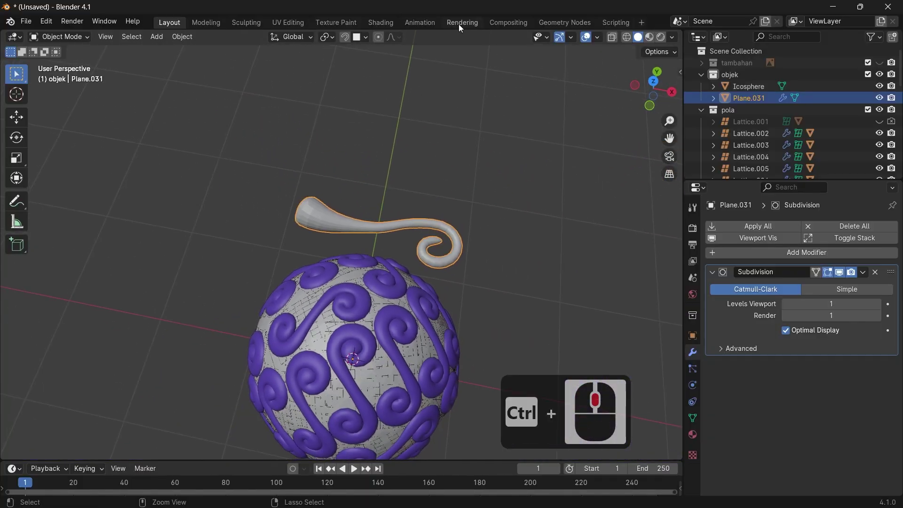
left_click(879, 110)
left_click(880, 86)
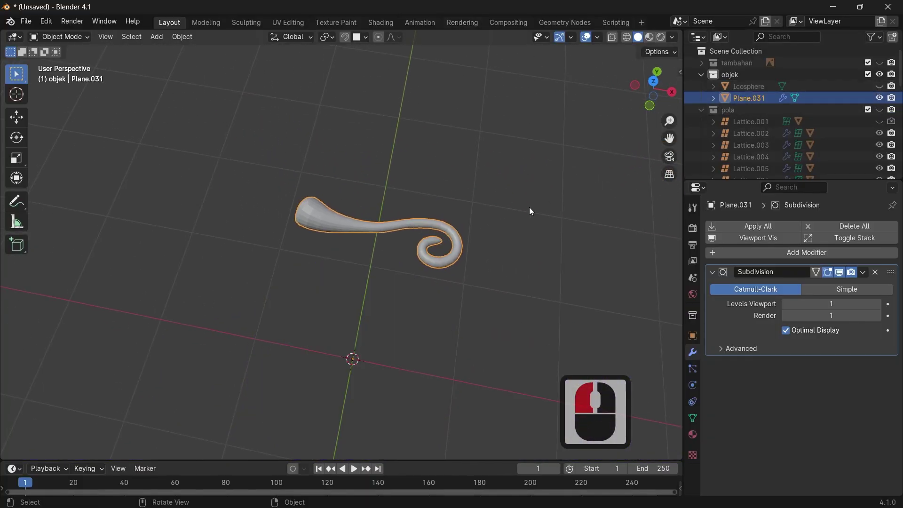
middle_click_drag(530, 210, 423, 193)
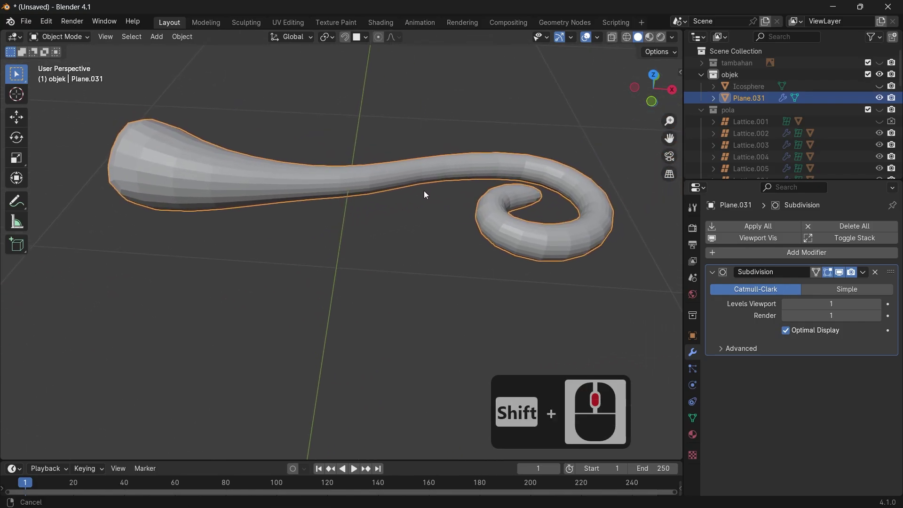
In Edit Mode with vertex selection, add one loop cut around the stem's narrow middle, slid with a factor of about 0.25
key("Tab")
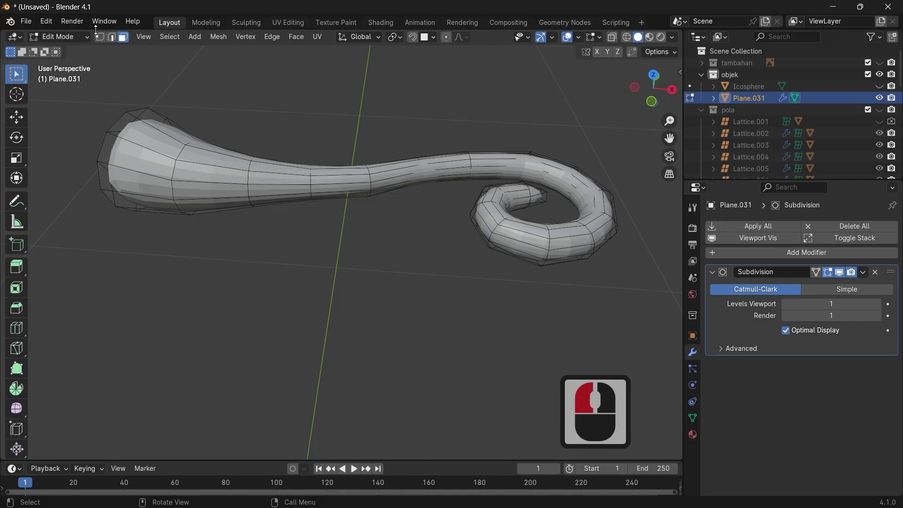
left_click(100, 37)
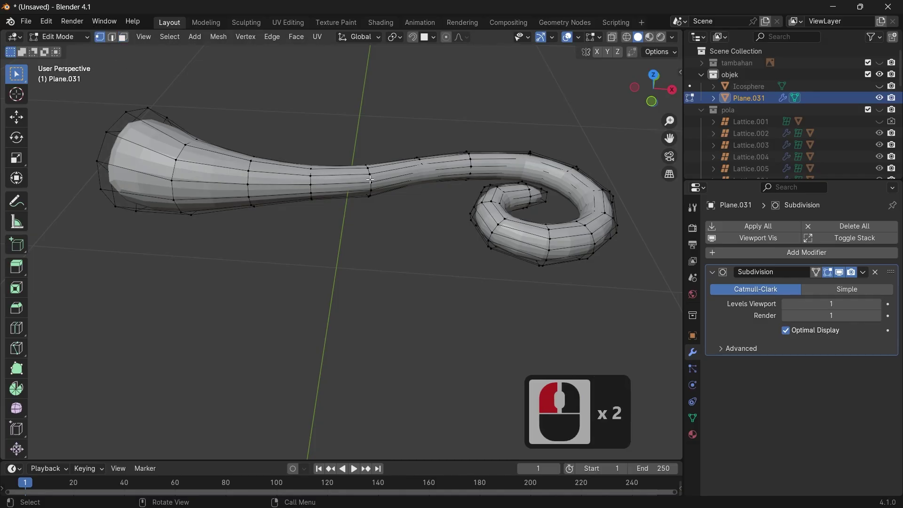
middle_click_drag(370, 180, 329, 197)
key("ctrl+r")
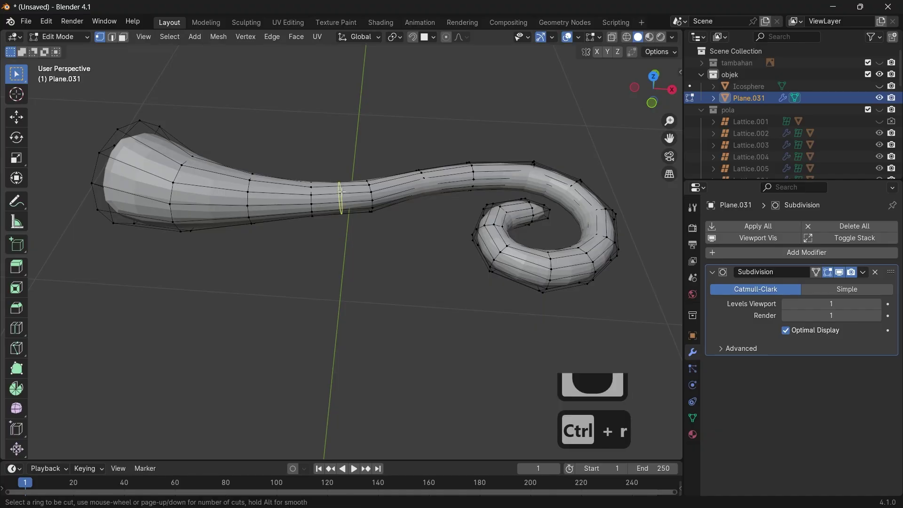
left_click(342, 192)
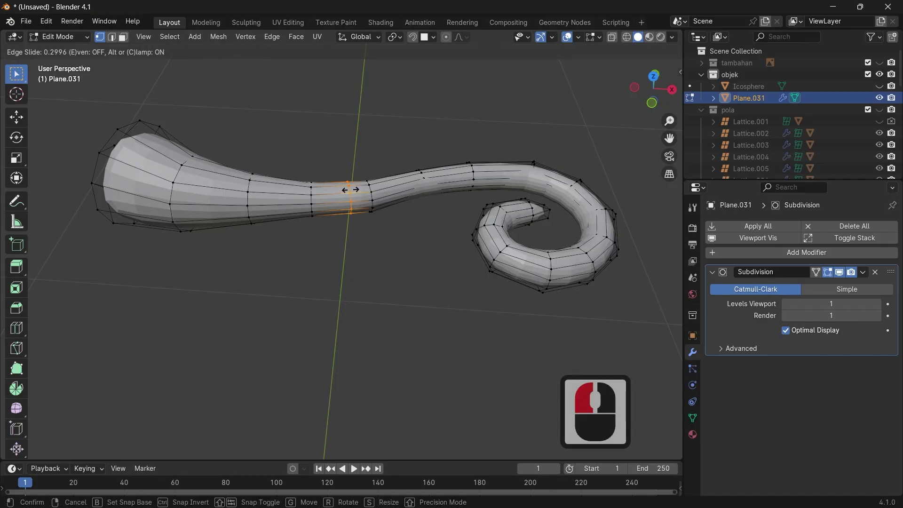
left_click(350, 190)
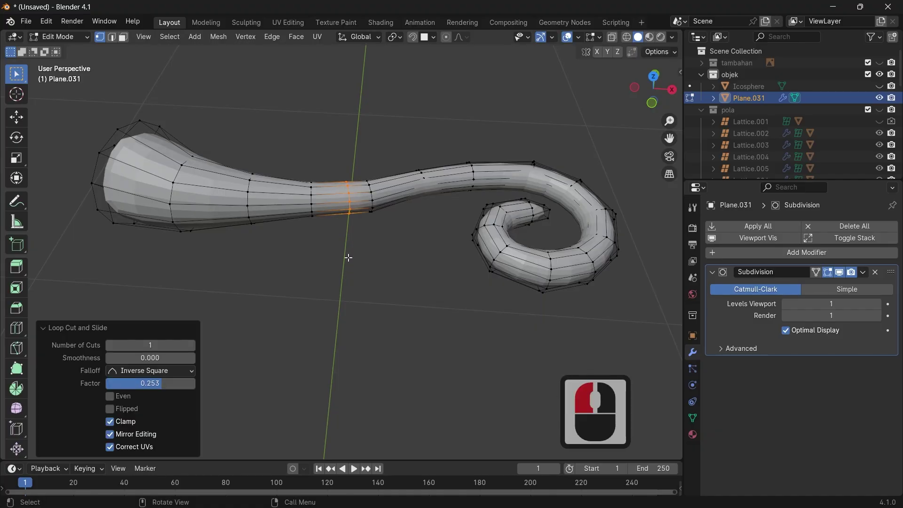
Vertex-bevel the new loop's vertex on the stem's fruit-facing side by about 0.037 m with one segment
left_click(349, 212)
middle_click_drag(364, 275, 369, 137, "ctrl")
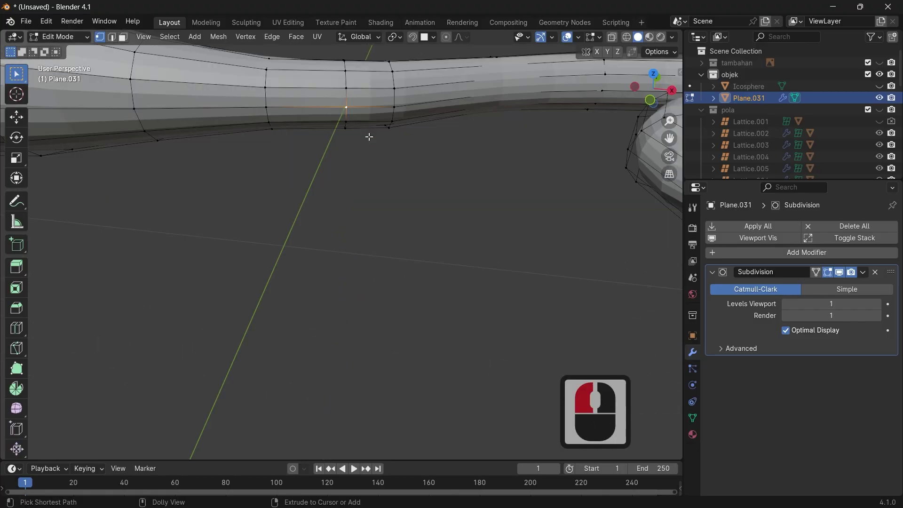
key("ctrl+shift+b")
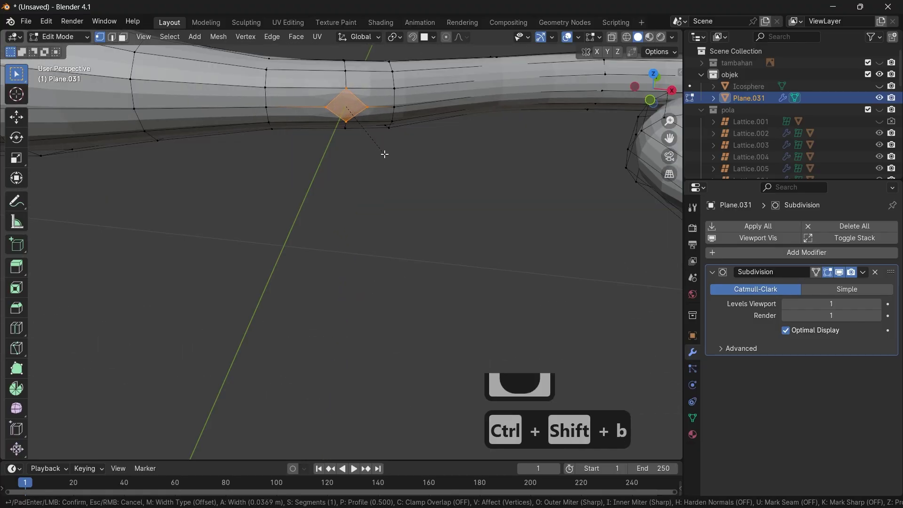
left_click(385, 154)
Subdivide the diamond-shaped bevel face once and shape it into a regular circle with LoopTools
middle_click_drag(383, 153, 349, 139)
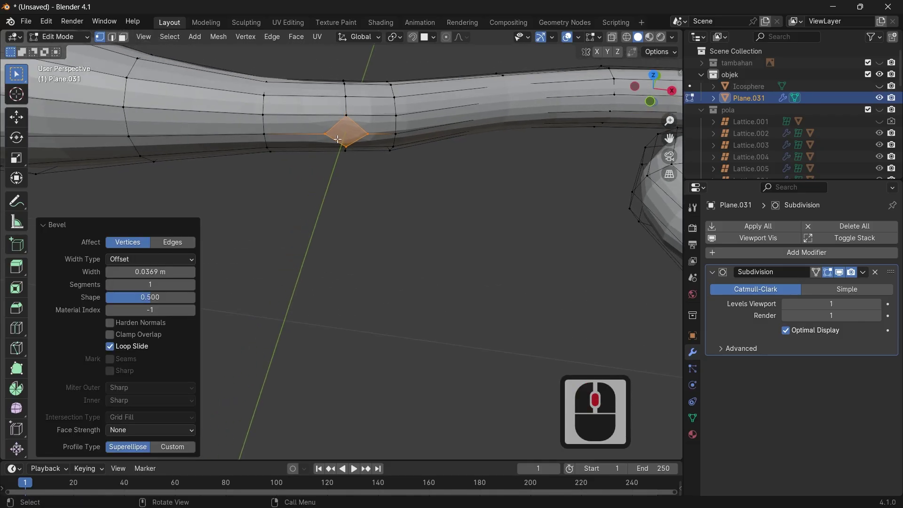
right_click(340, 135)
left_click(334, 148)
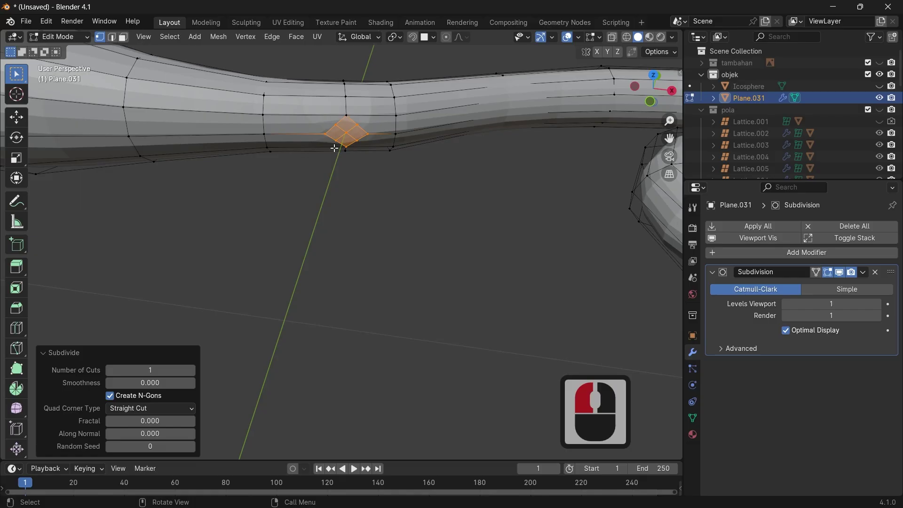
right_click(346, 131)
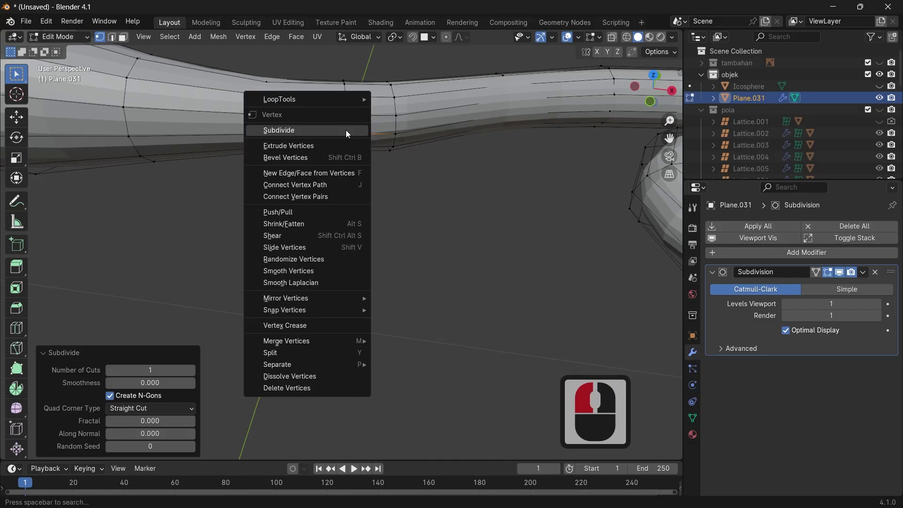
mouse_move(363, 96)
left_click(397, 111)
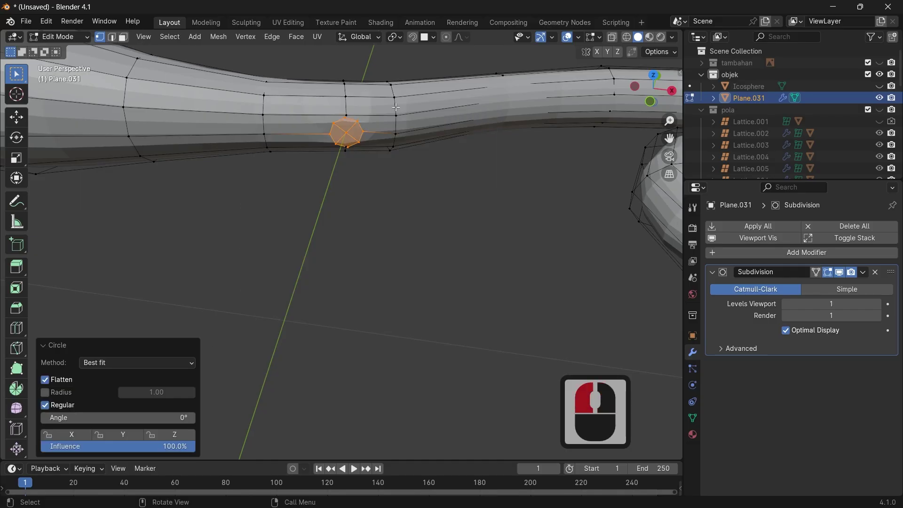
Show the Icosphere and the pola collection, and extrude the round face about 0.40 m toward the fruit in top view
key("7")
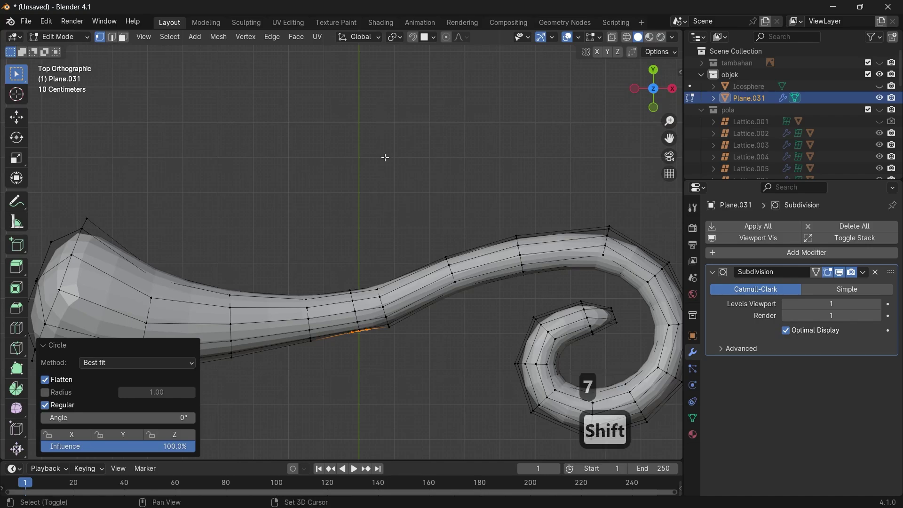
middle_click_drag(389, 421, 486, 262, "shift")
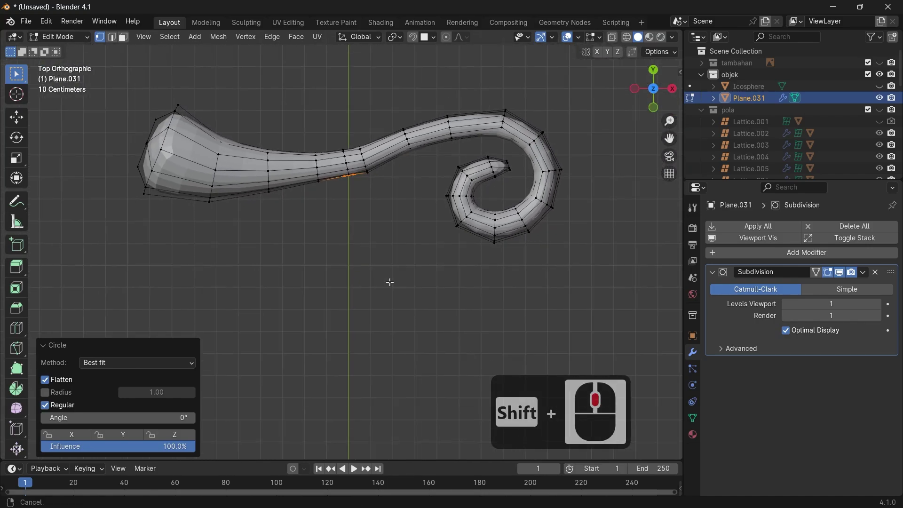
left_click(879, 86)
left_click(879, 109)
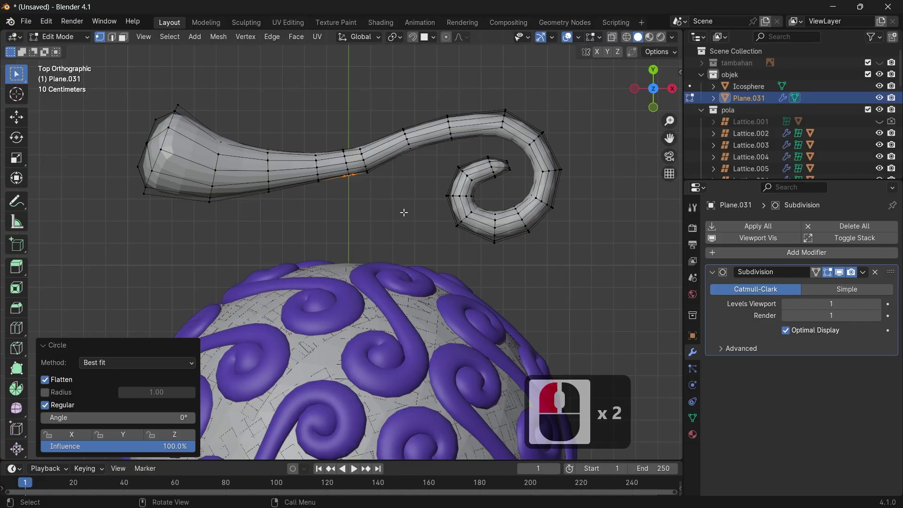
key("e")
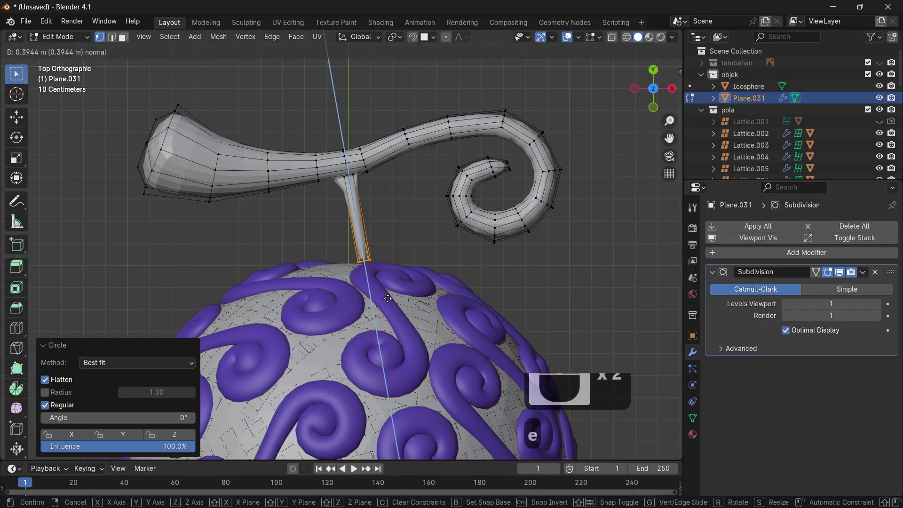
left_click(395, 282)
Fatten the extruded stalk's end by about 0.026 m and reposition it to straighten the stalk above the fruit
key("alt+s")
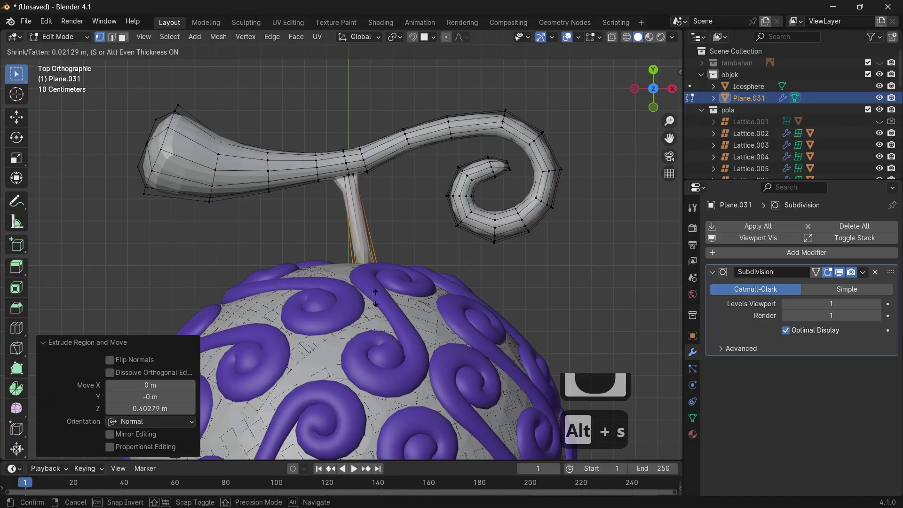
left_click(394, 293)
key("g")
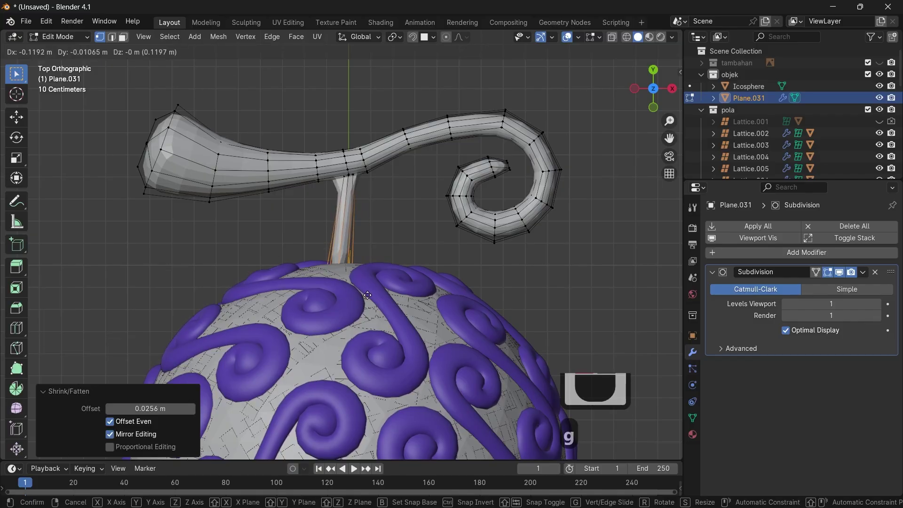
left_click(373, 270)
Rotate the stalk's end face by about 14° in top view to level it
key("r")
key("x")
key("0")
key("Return")
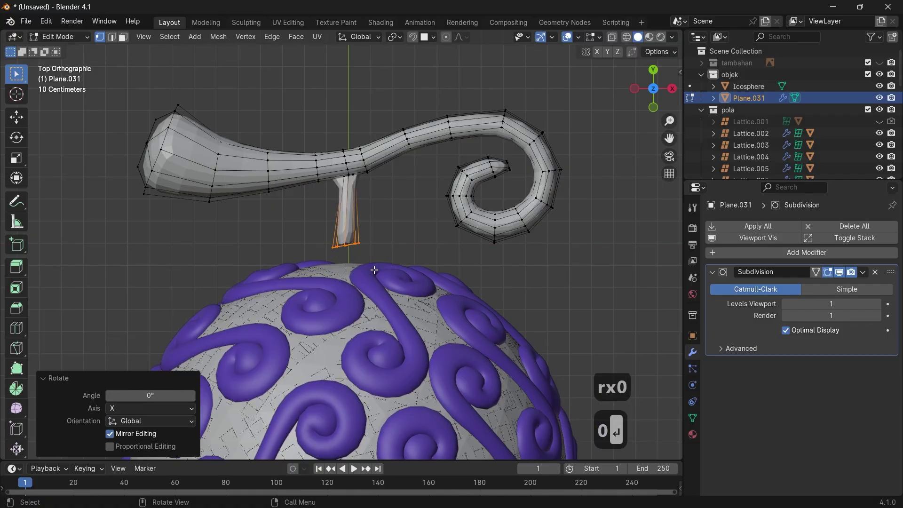
key("r")
left_click(411, 262)
Move the stalk's end down along Y by about 0.14 m and a further 0.06 m so it sinks into the fruit
key("g")
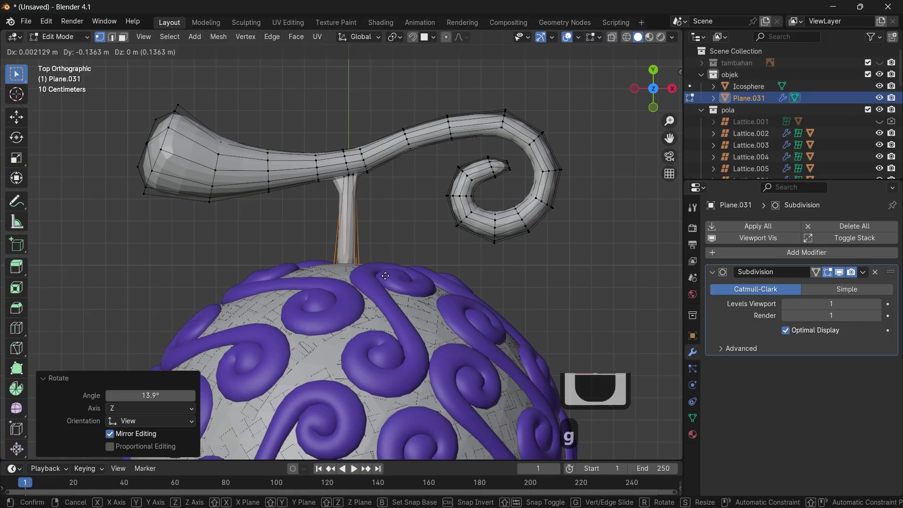
left_click(385, 276)
mouse_move(390, 260)
middle_mouse_down()
mouse_move(394, 289)
mouse_move(383, 250)
middle_mouse_up()
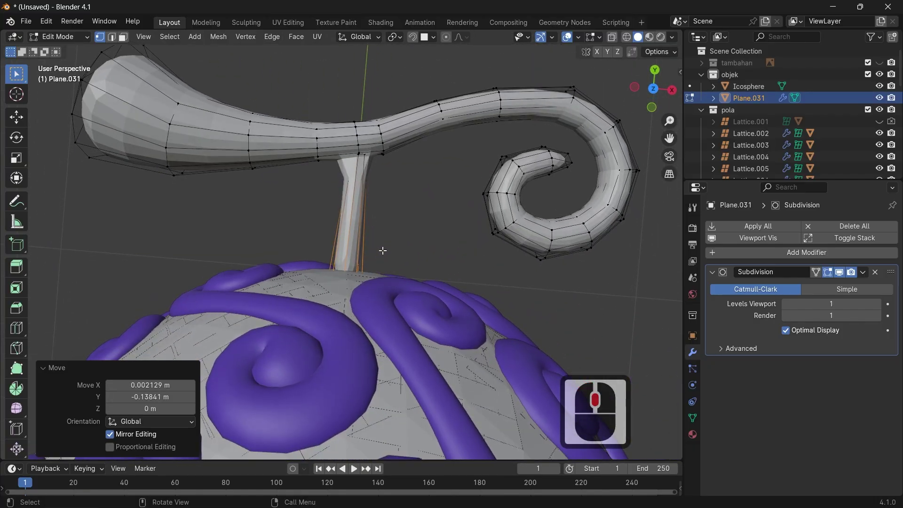
key("KP_7")
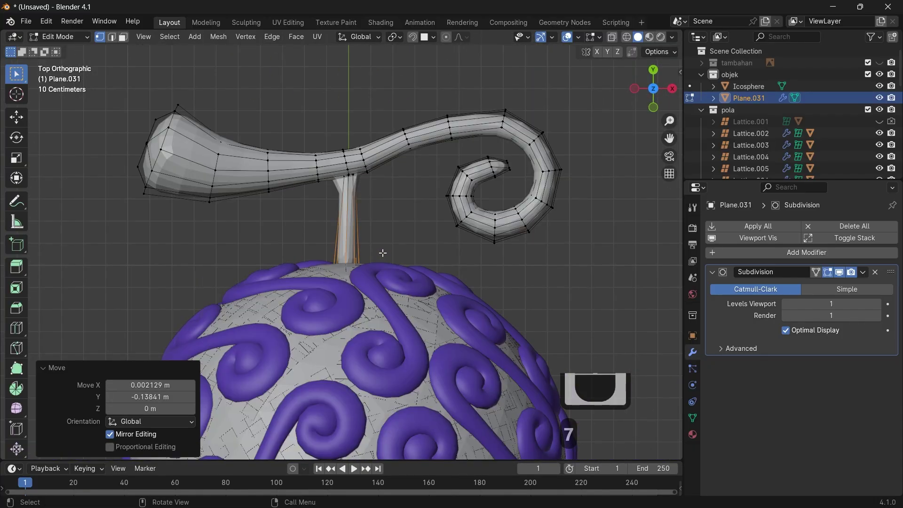
key("g")
left_click(384, 266)
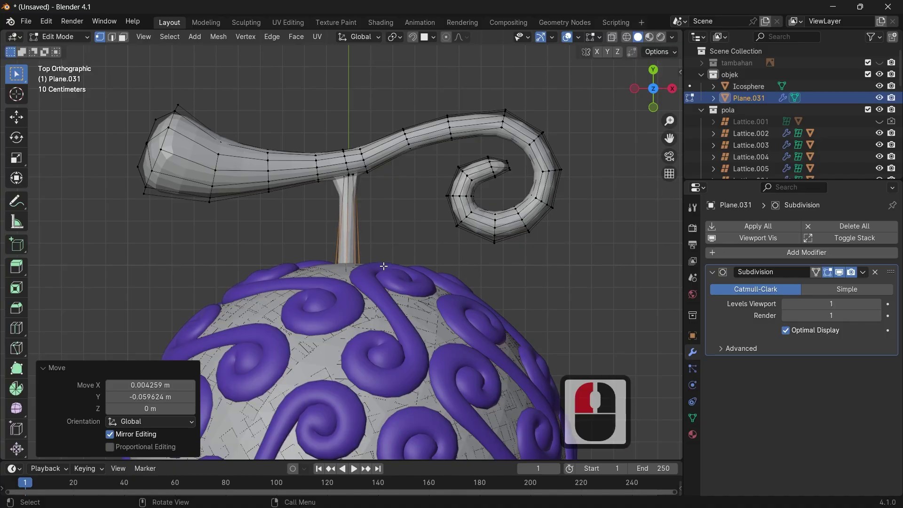
Leave Edit Mode and apply Shade Smooth to the stem
key("Tab")
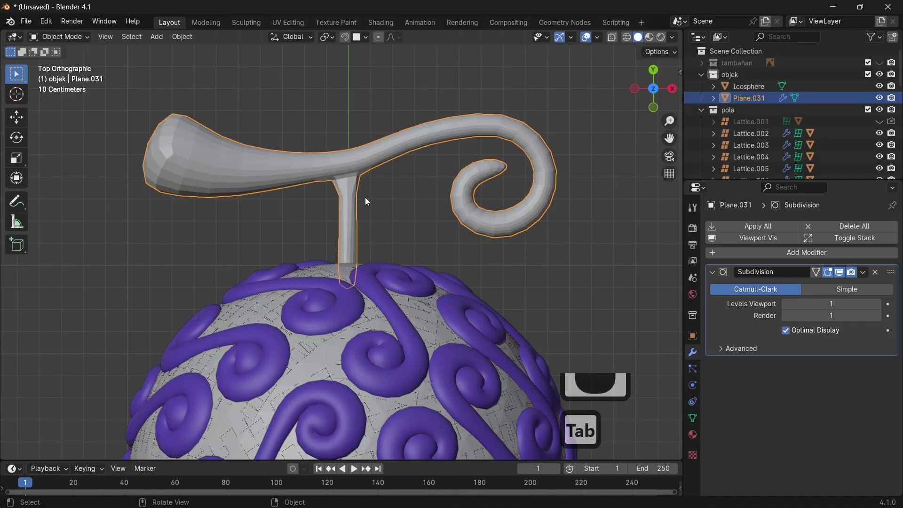
left_click(397, 212)
left_click(348, 166)
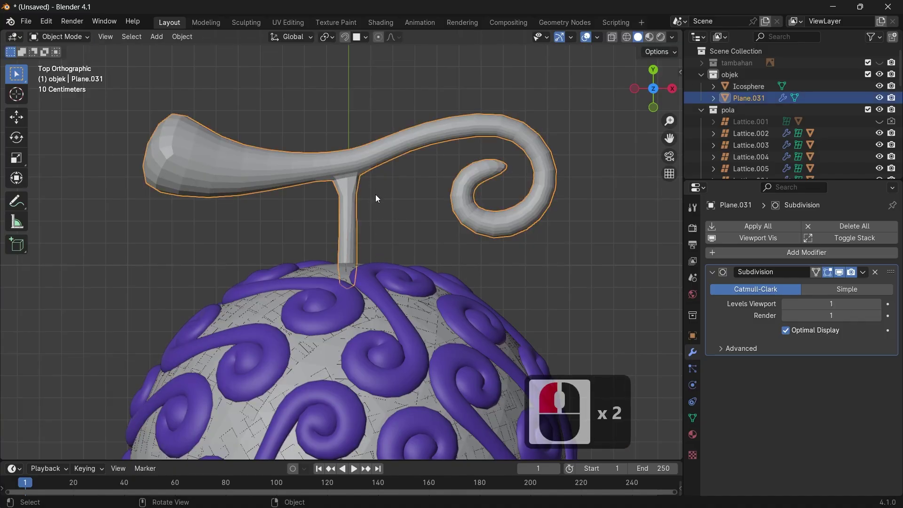
right_click(332, 169)
left_click(310, 133)
middle_click_drag(310, 136, 331, 263, "ctrl")
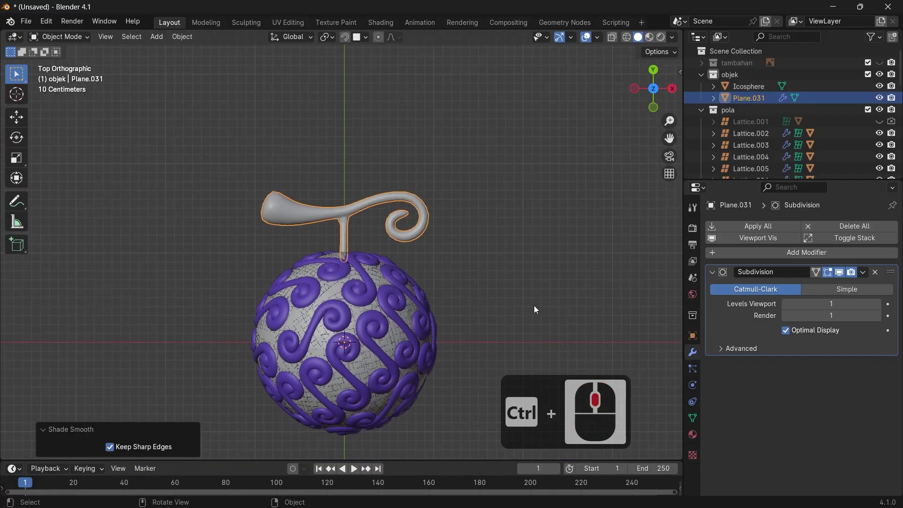
Deselect the stem, inspect the whole fruit in Material Preview shading, and return to Solid shading
left_click(494, 235)
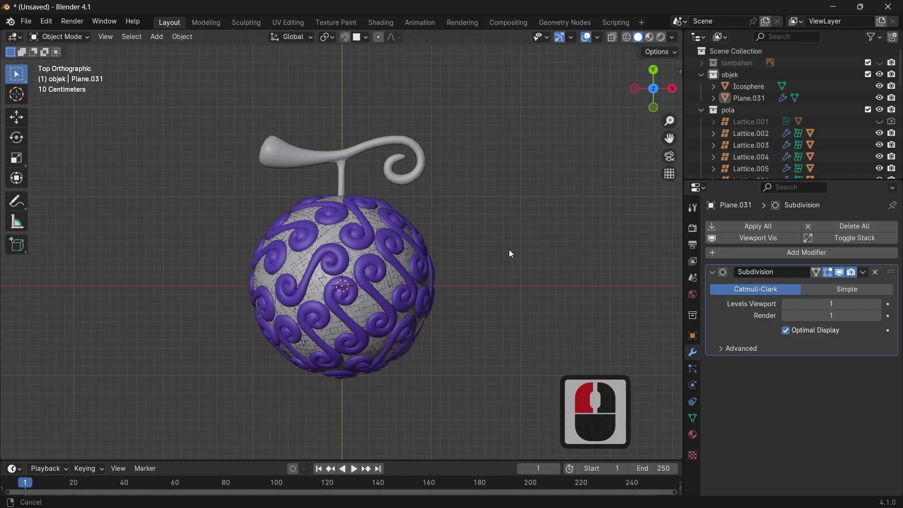
middle_click_drag(509, 249, 516, 192, "shift")
left_click(650, 36)
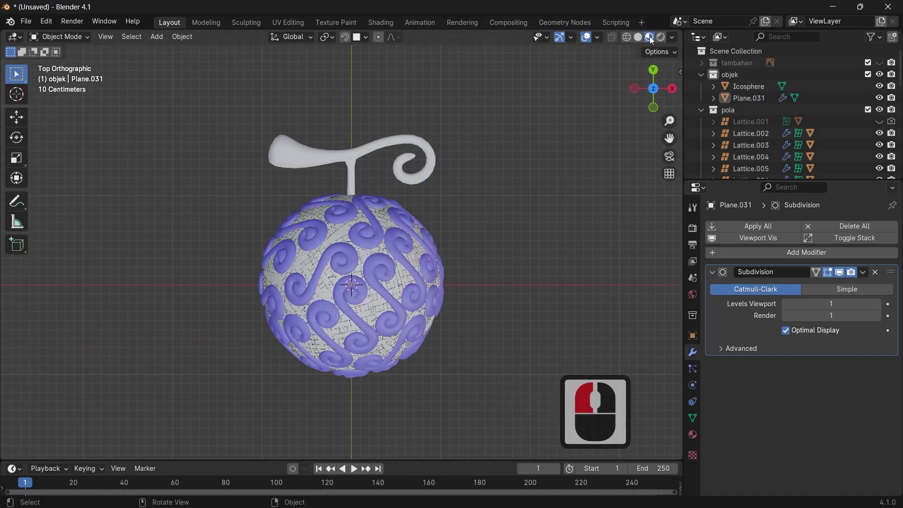
left_click(638, 37)
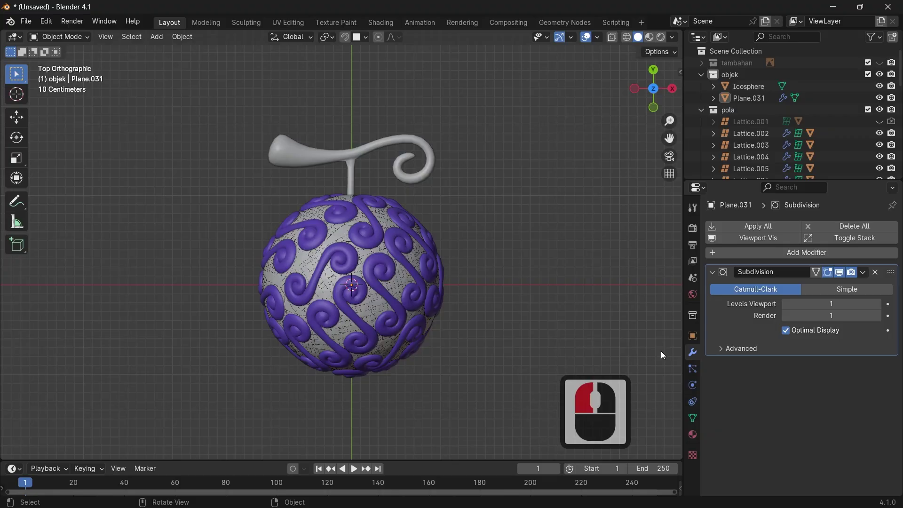
Select the stem, show the tambahan collection's reference image, and enter Edit Mode
left_click(345, 159)
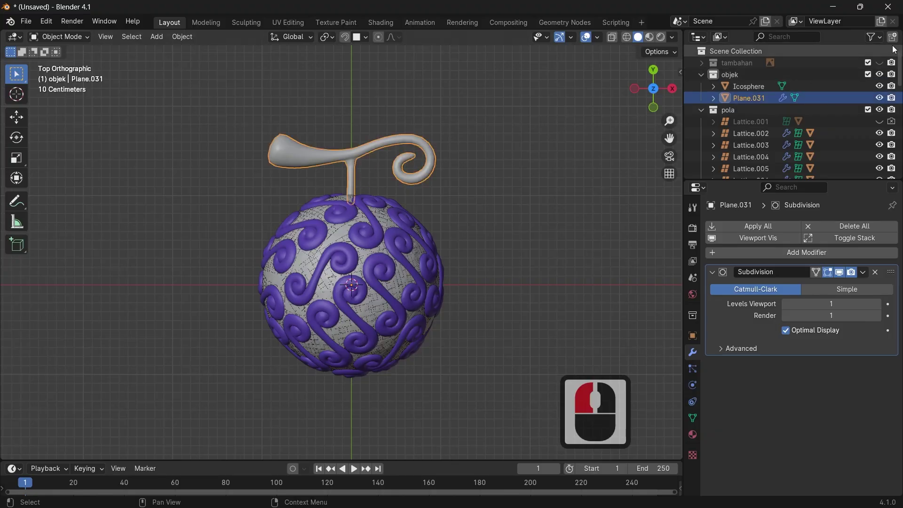
left_click(879, 63)
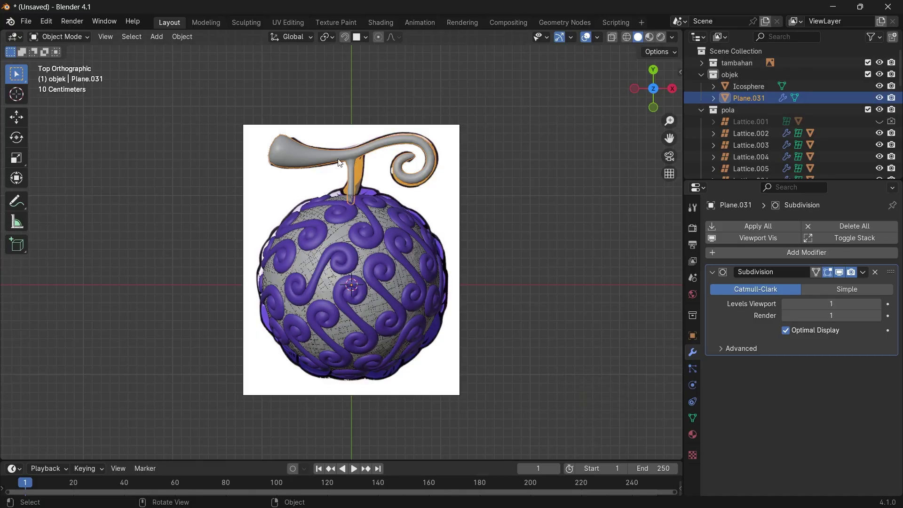
key("Tab")
Add a loop cut across the connecting stalk with a slide factor of about 0.22 and move it about 0.07 m along X
mouse_move(365, 196)
middle_mouse_down("ctrl")
mouse_move(363, 141)
mouse_move(358, 198)
middle_mouse_up("ctrl")
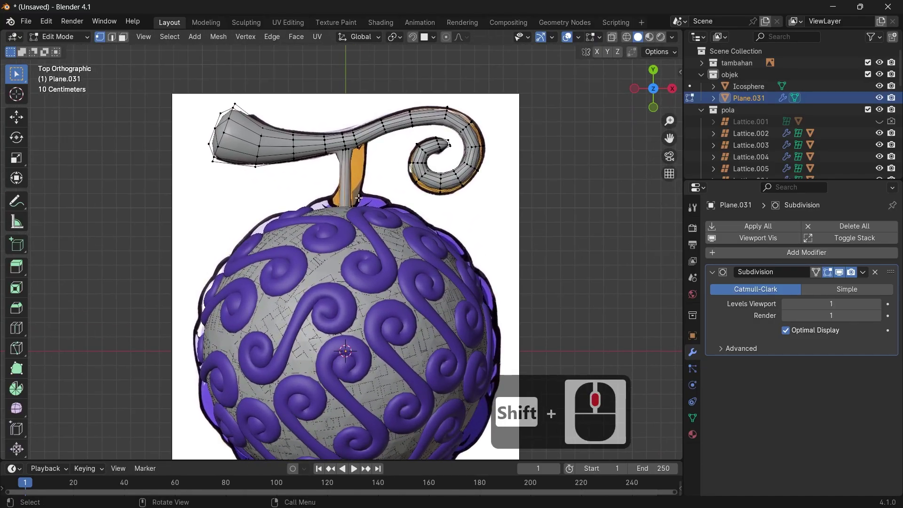
key("ctrl+r")
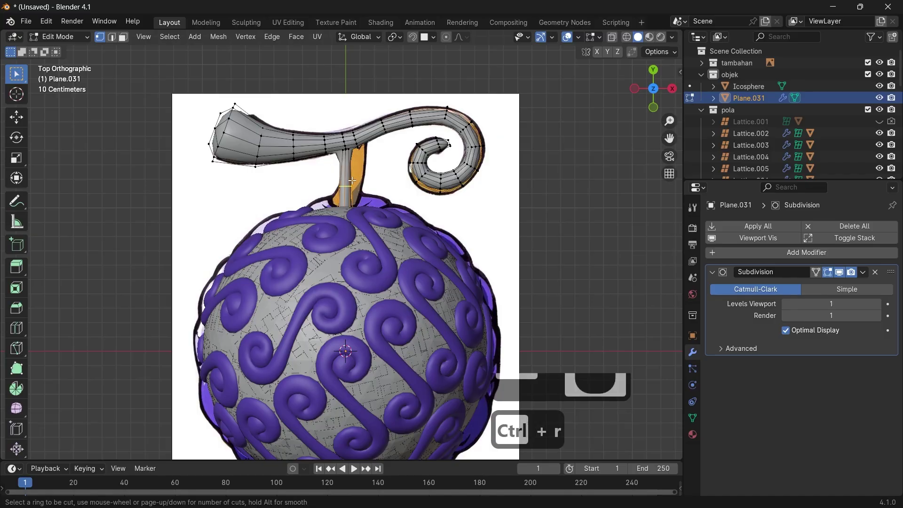
left_click(351, 185)
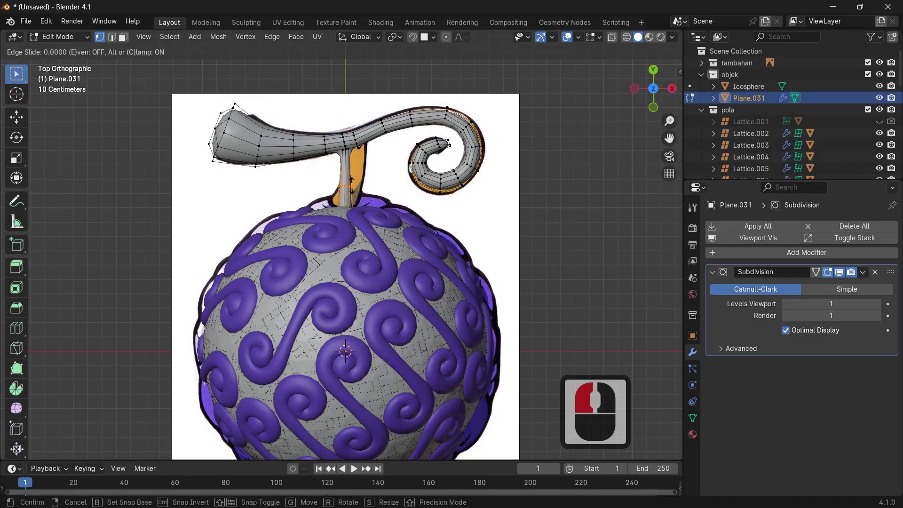
left_click(357, 178)
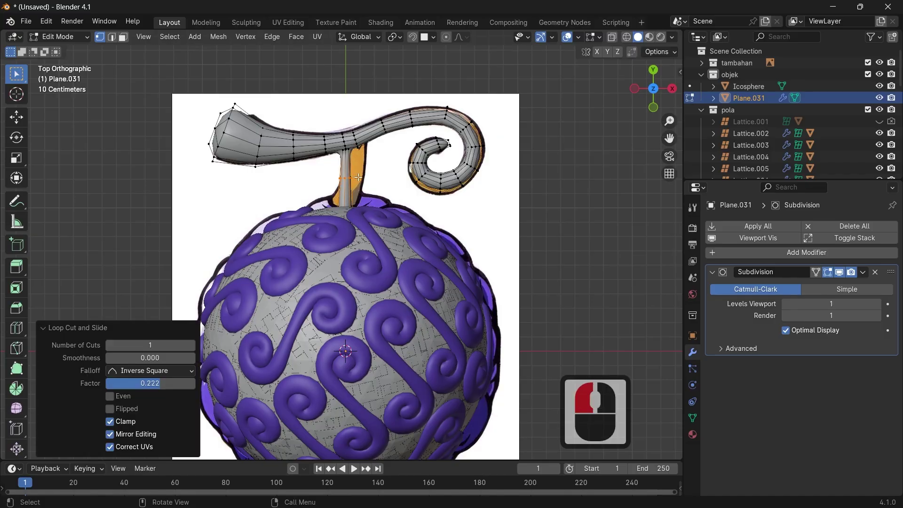
key("g")
left_click(378, 179)
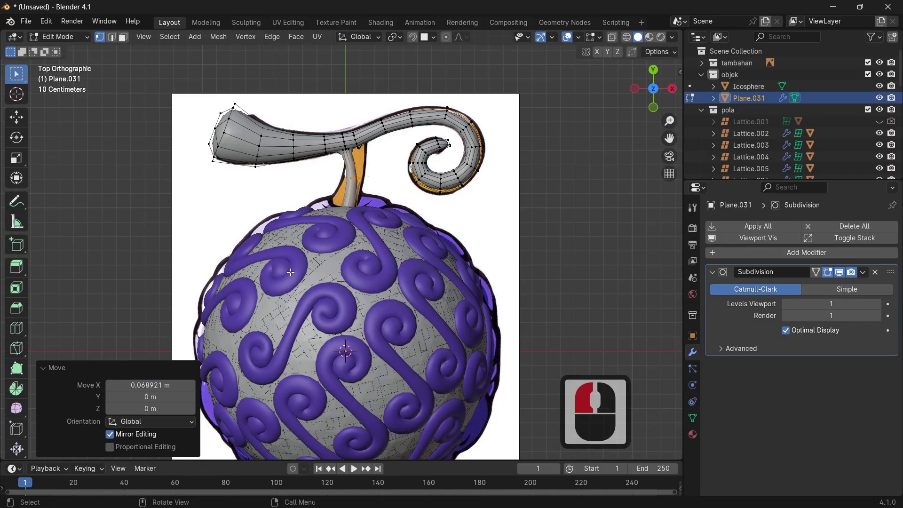
Bevel the connecting stalk's new edge loop with a width of about 0.096 m and one segment, and leave Edit Mode
key("ctrl+b")
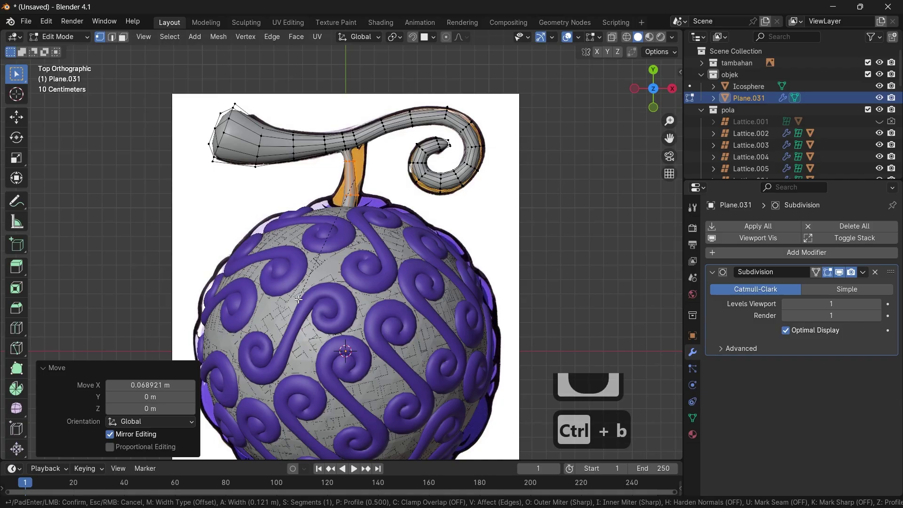
left_click(299, 296)
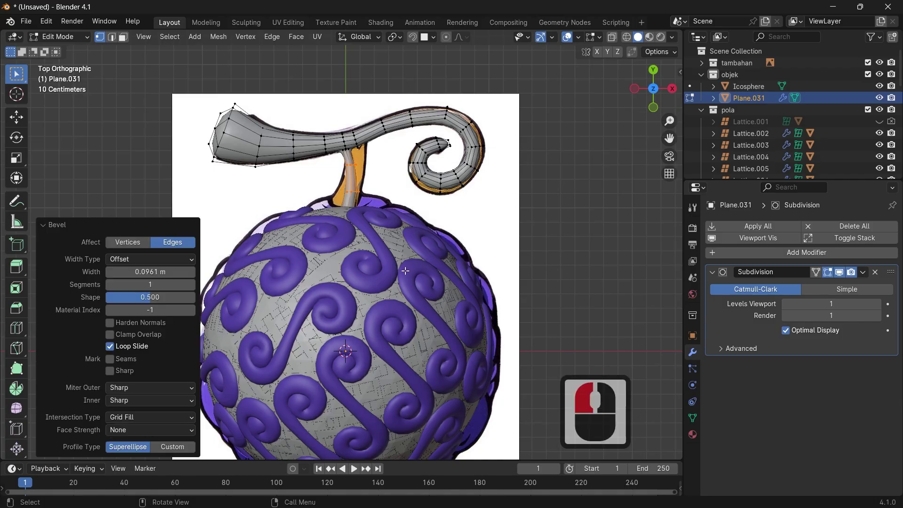
key("Tab")
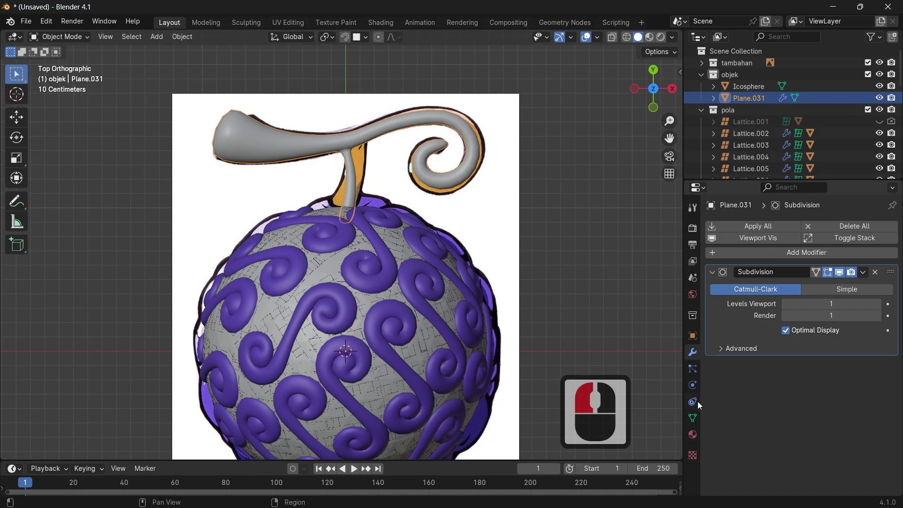
Give the stem a new material without nodes and sample its base color from the orange stalk in the reference image
left_click(692, 435)
left_click(742, 276)
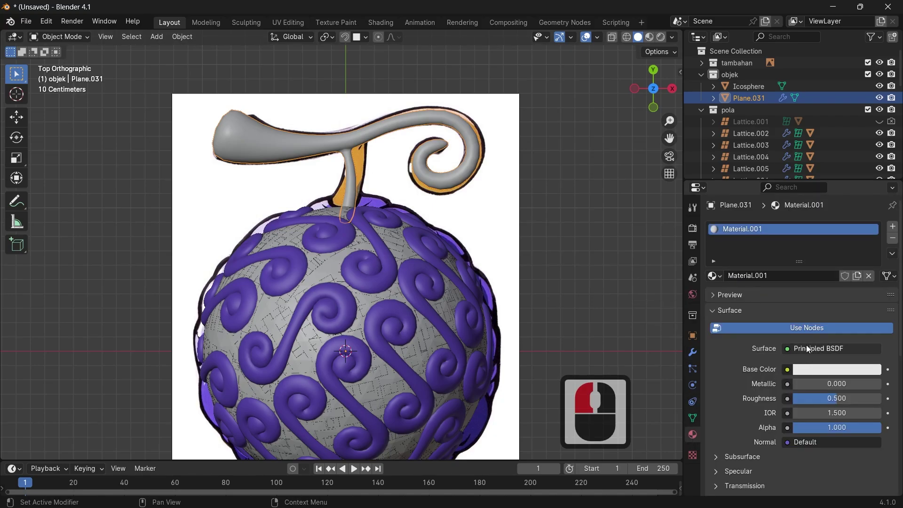
left_click(805, 328)
left_click(813, 349)
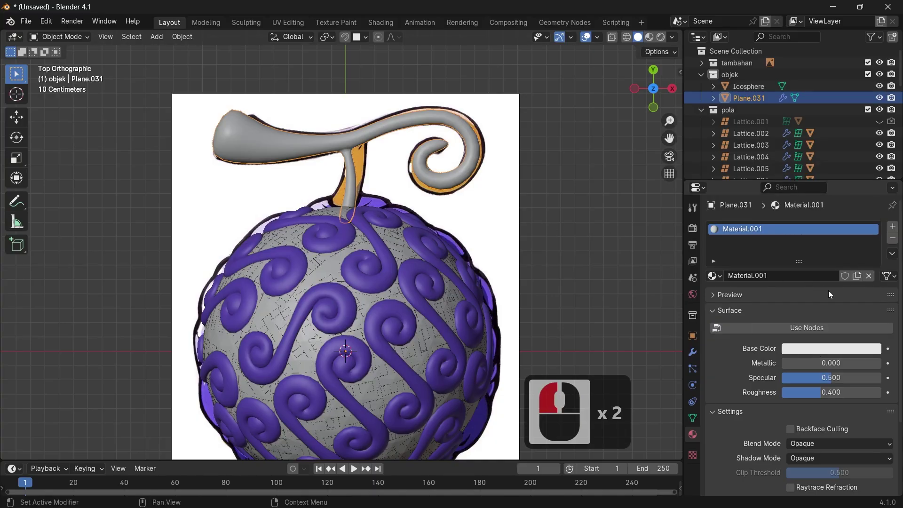
left_click(851, 351)
left_click(872, 296)
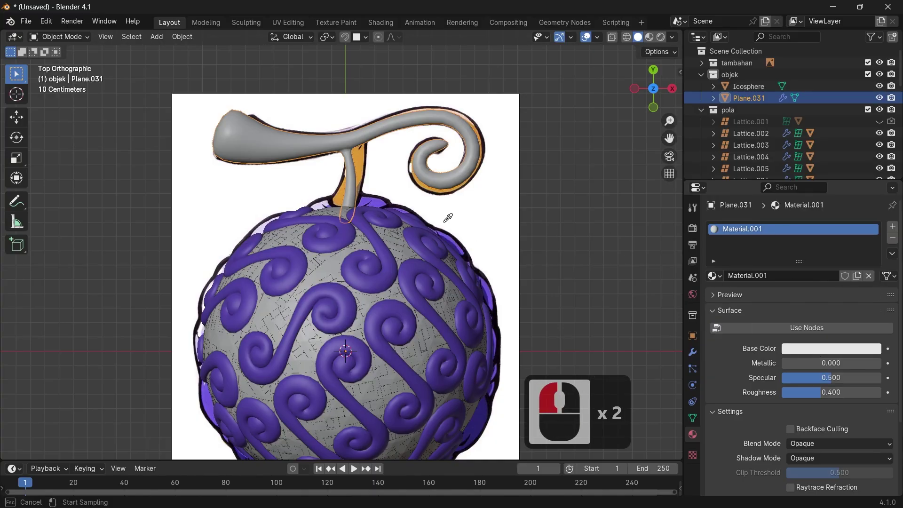
left_click(364, 159)
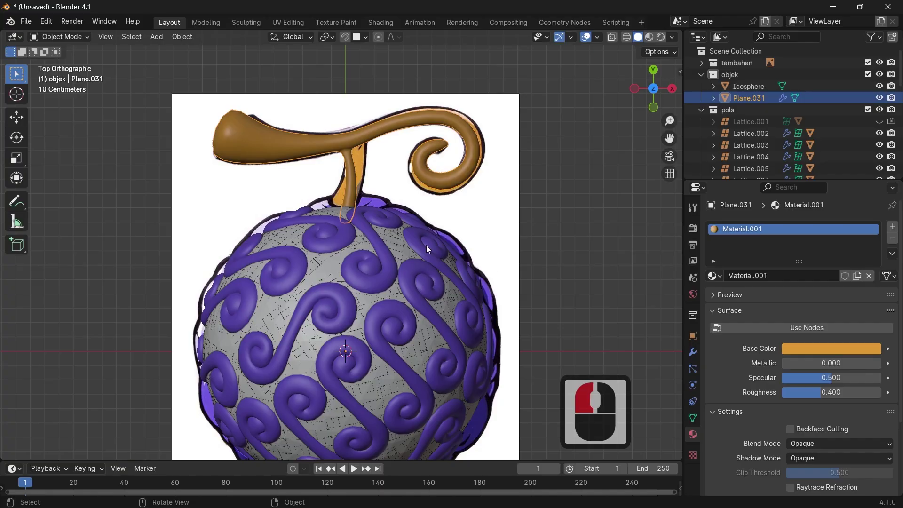
Select the fruit's icosphere body and assign the existing purple material named Material to it
left_click(331, 271)
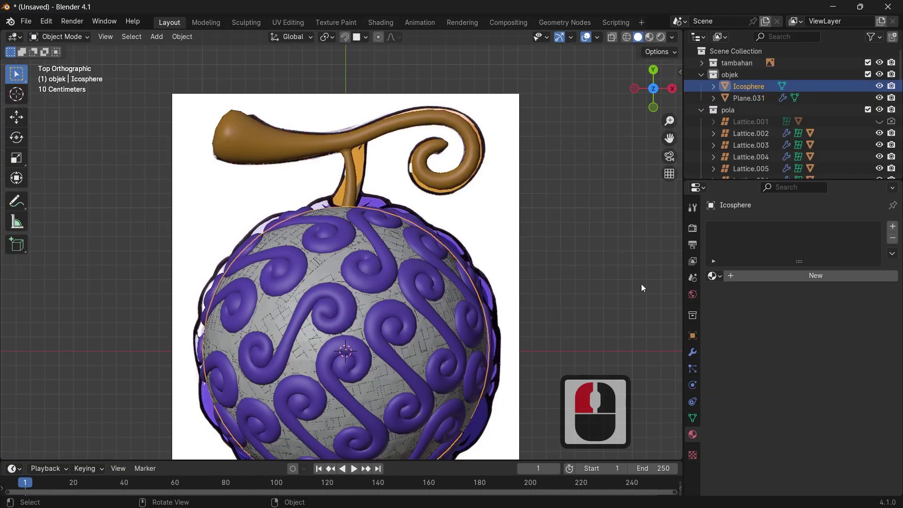
left_click(713, 276)
double_click(736, 292)
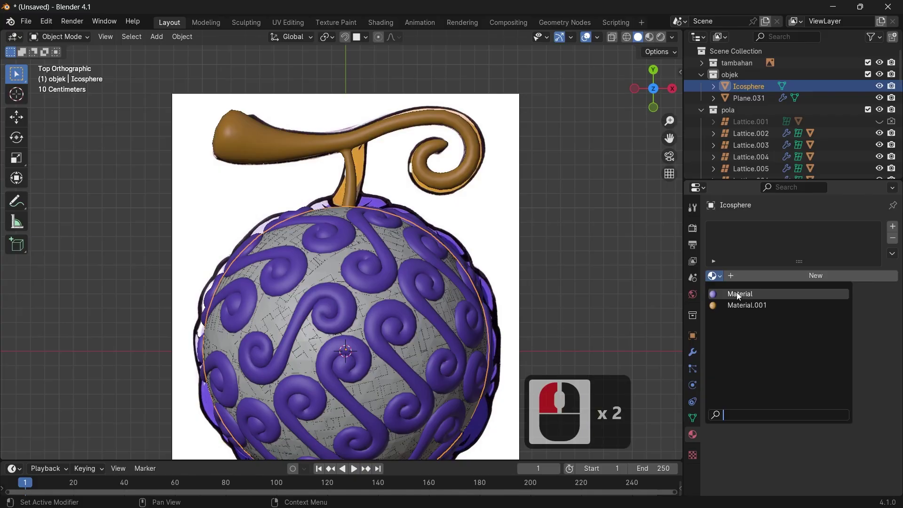
Switch to Material Preview shading, hide the tambahan collection with the reference image, and inspect the whole fruit
scroll(559, 247, "down", 3)
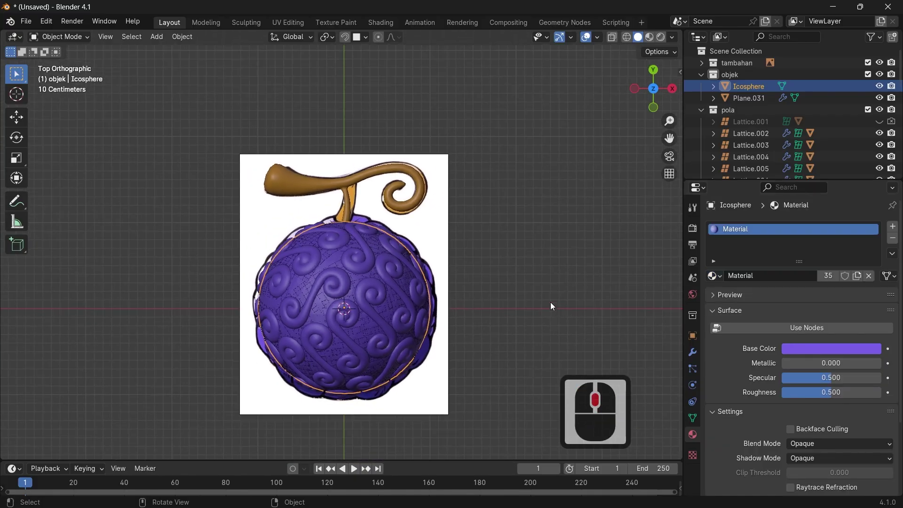
left_click(646, 40)
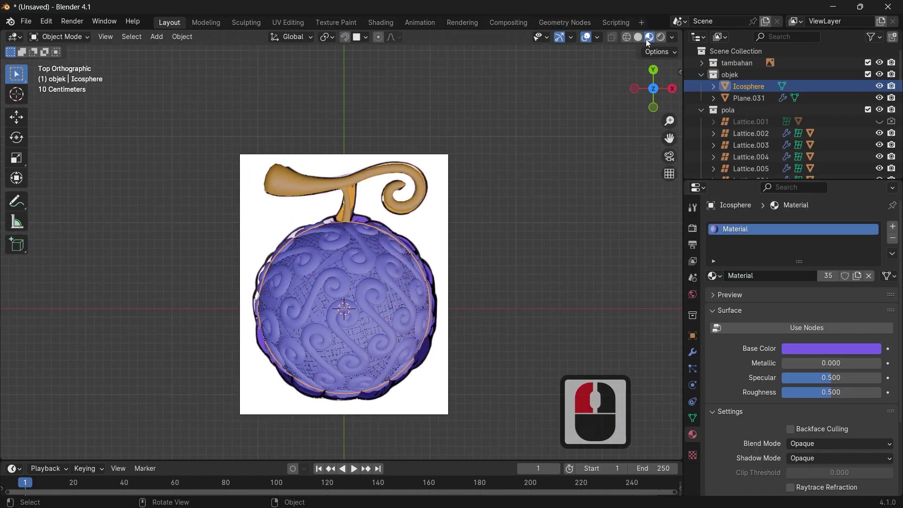
left_click(459, 196)
left_click(879, 63)
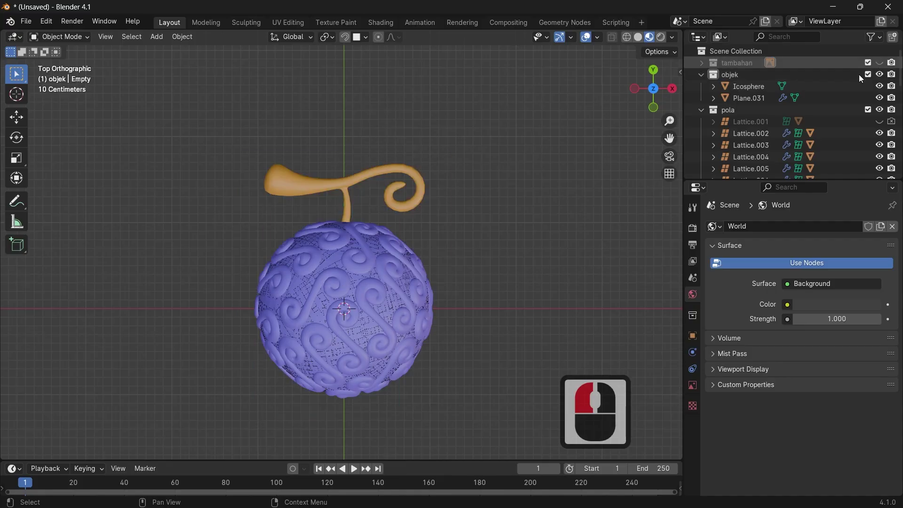
middle_click_drag(453, 227, 410, 241, "ctrl")
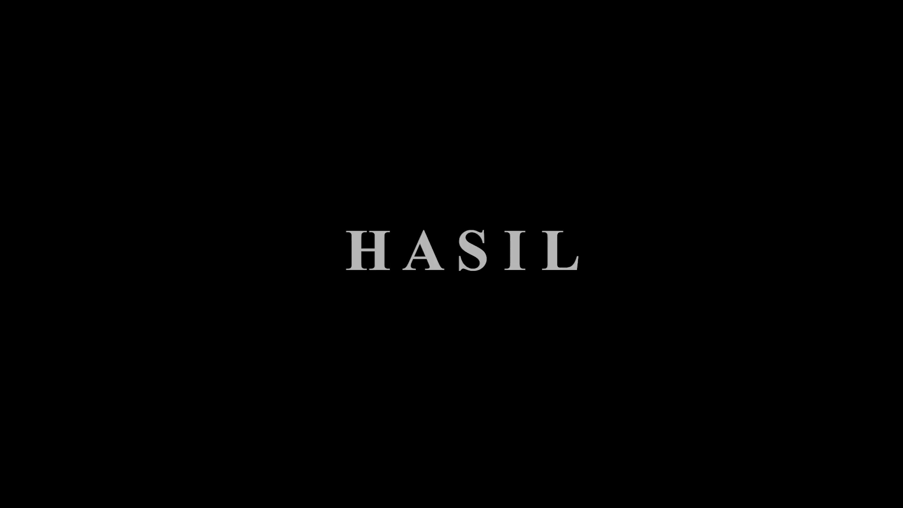